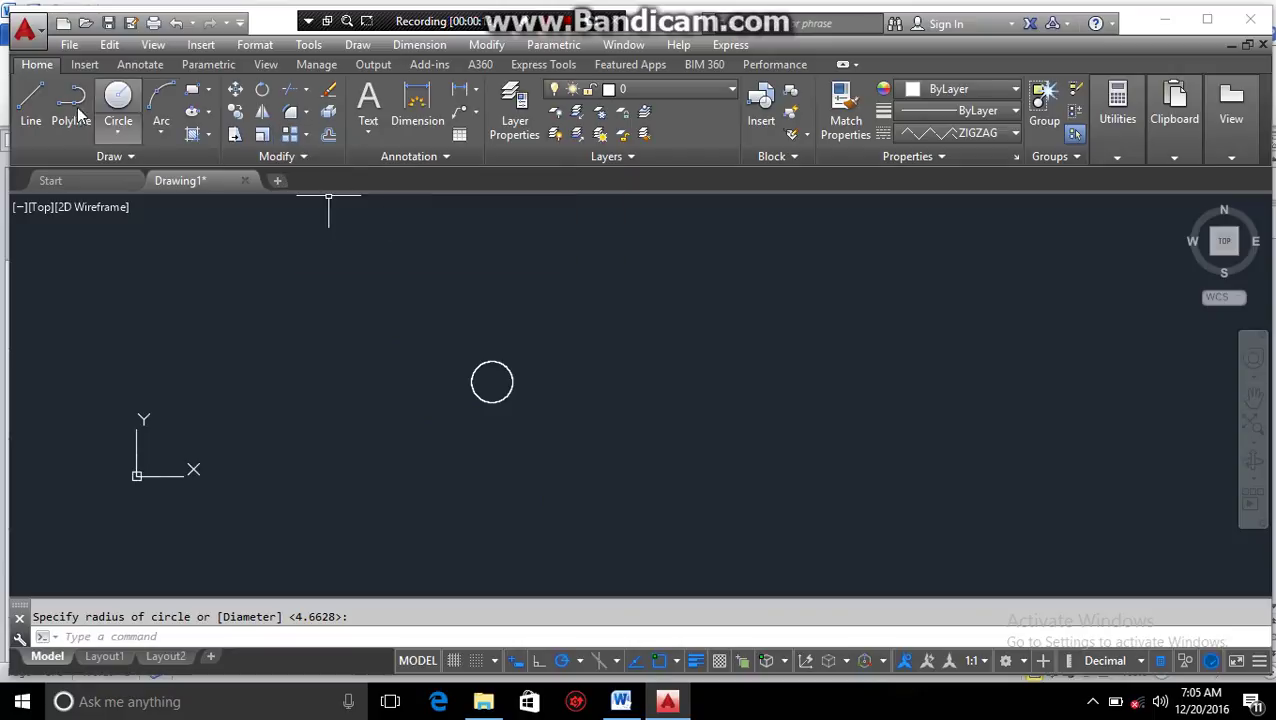
Draw three connected line segments from the circle's right edge: one horizontal, one rising steeply, and one sloping gently down
click(38, 110)
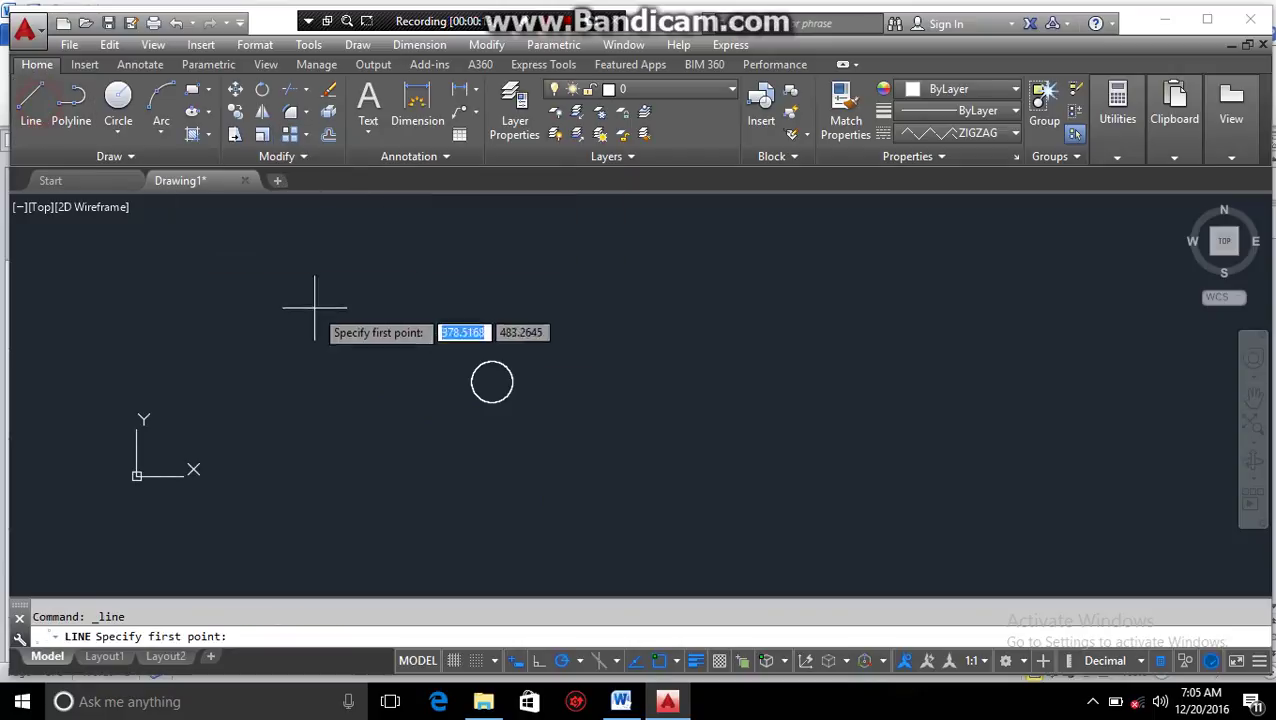
click(491, 381)
click(858, 381)
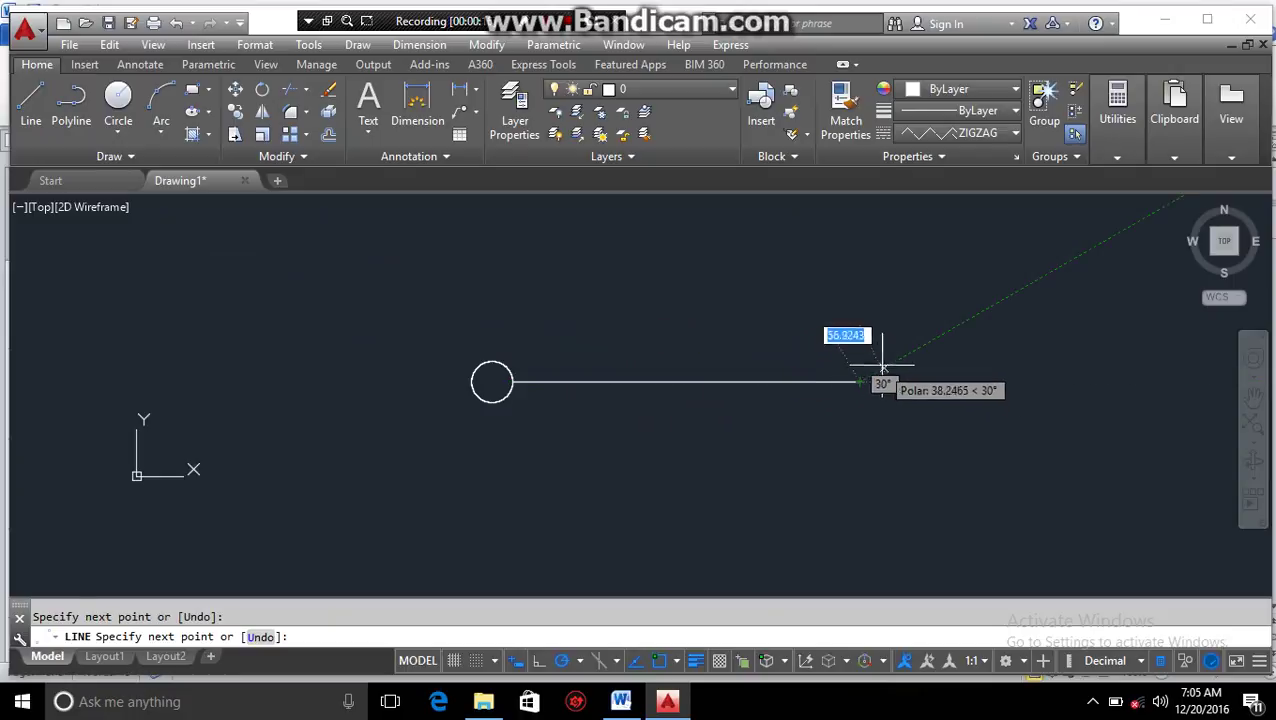
click(928, 265)
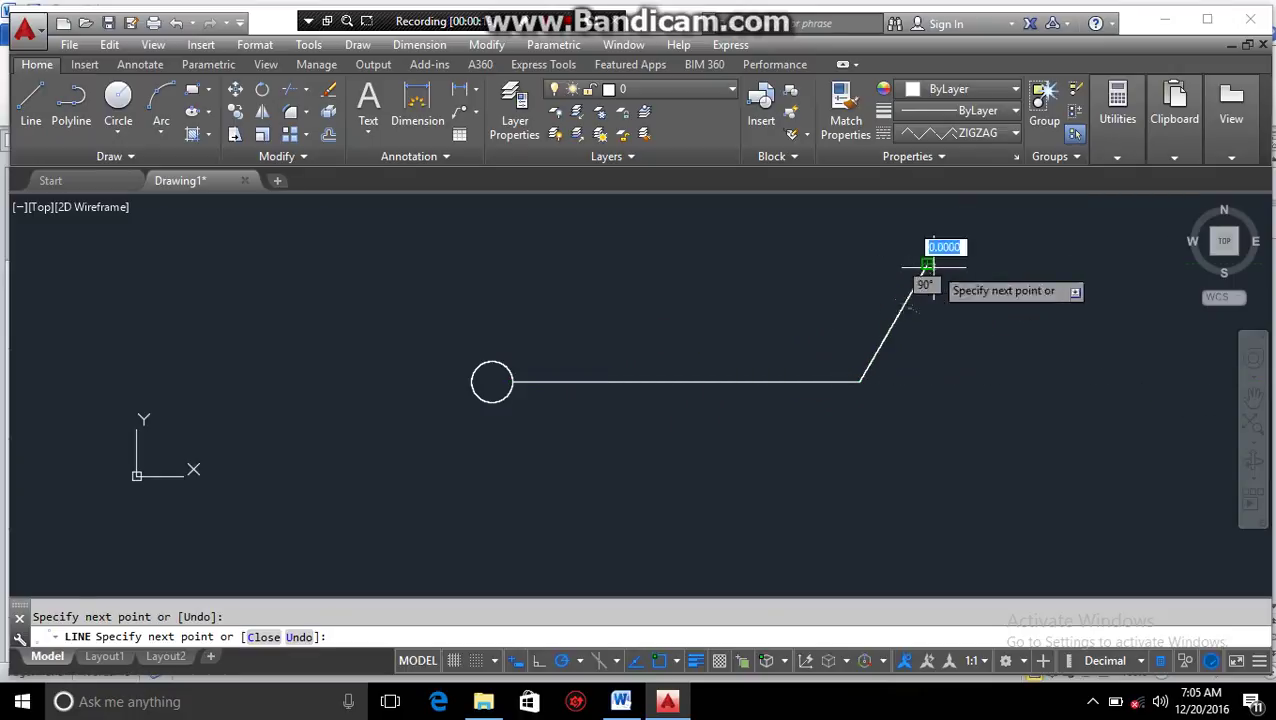
click(1096, 313)
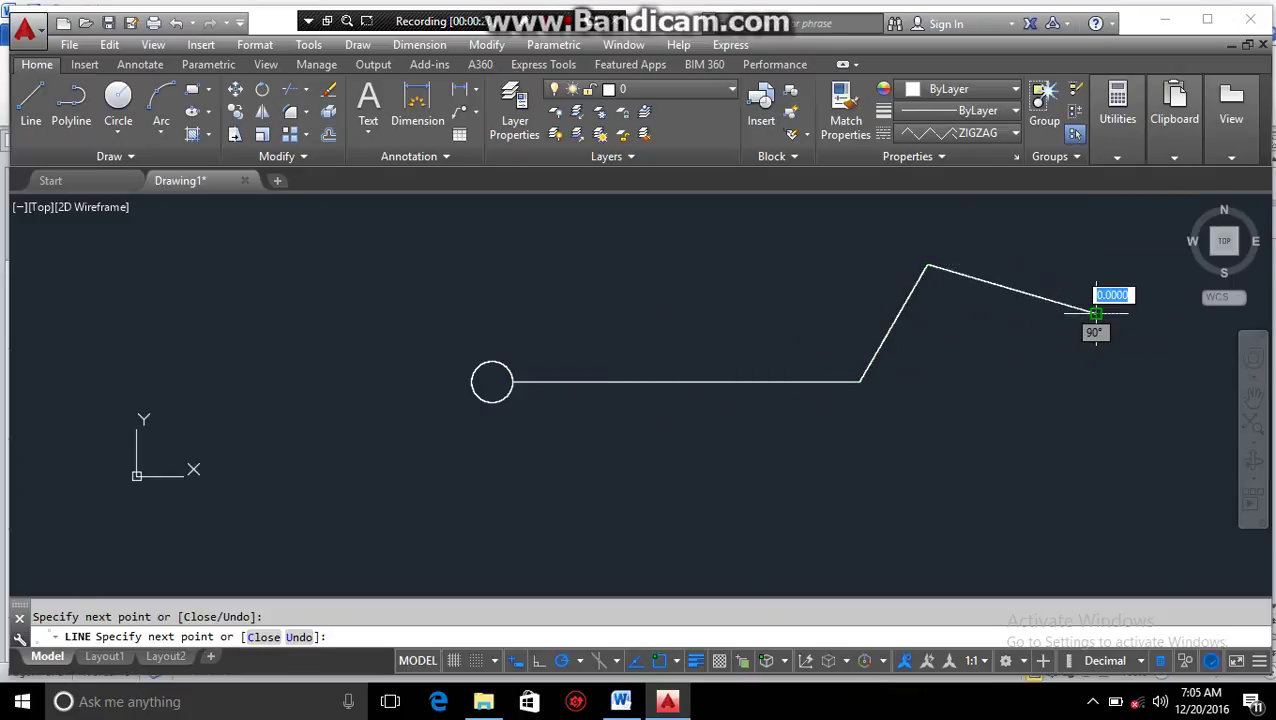
key(Escape)
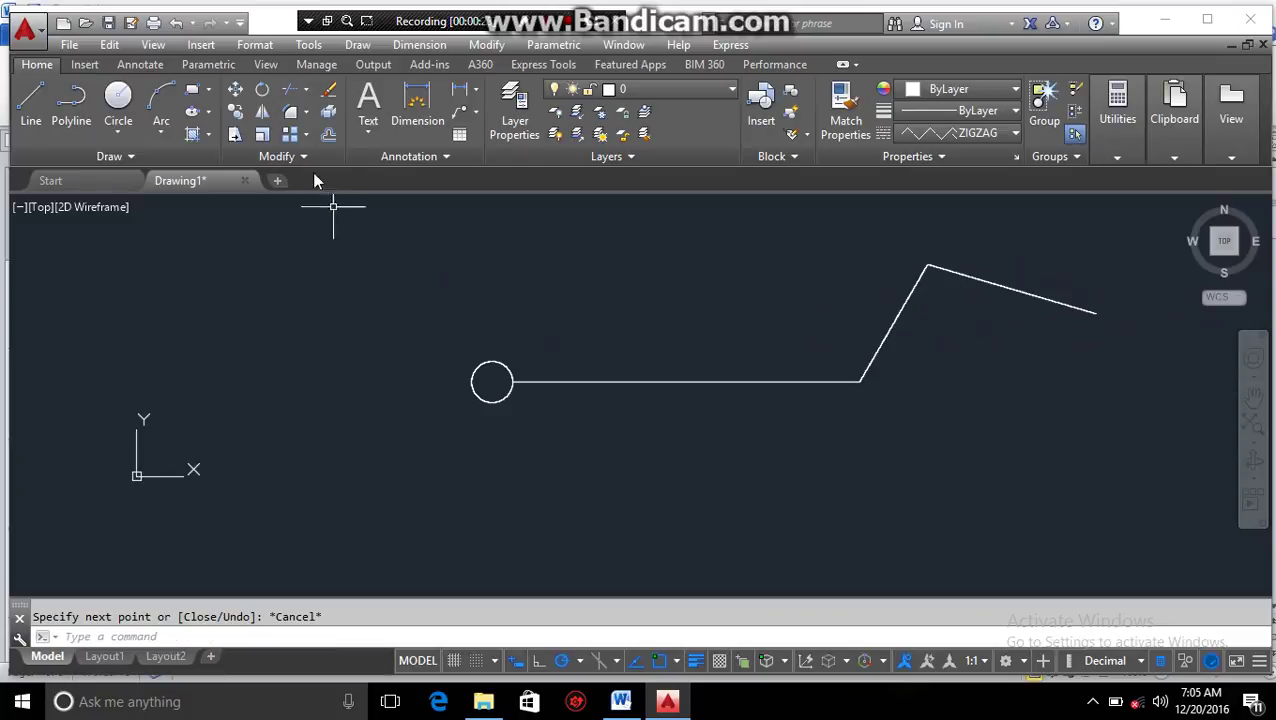
Create a path array of the circle along the horizontal line with the default spacing
click(305, 135)
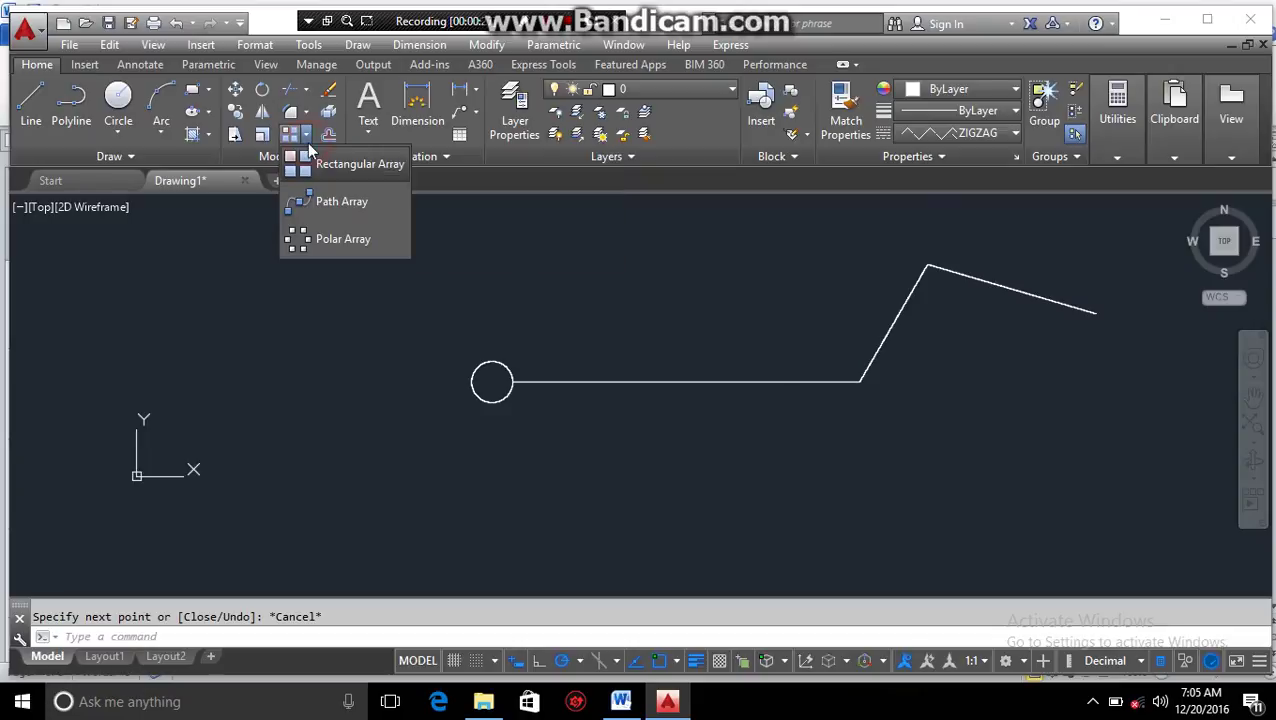
click(324, 212)
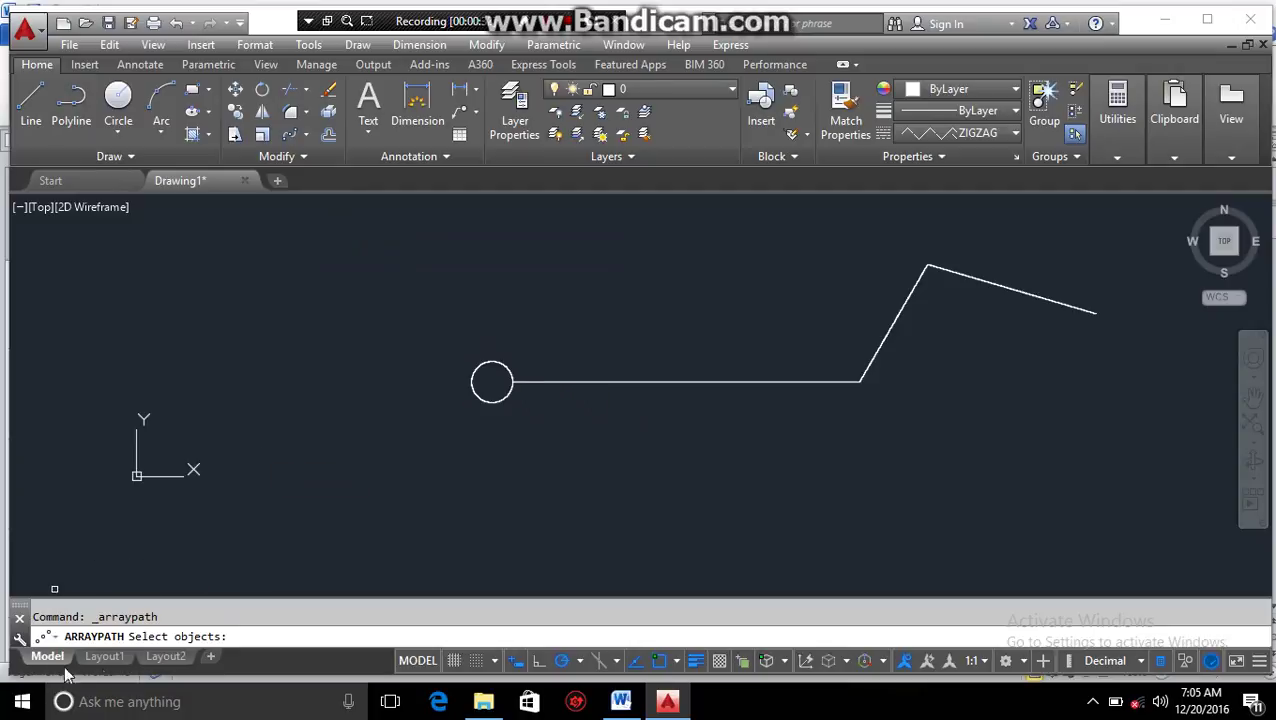
click(479, 397)
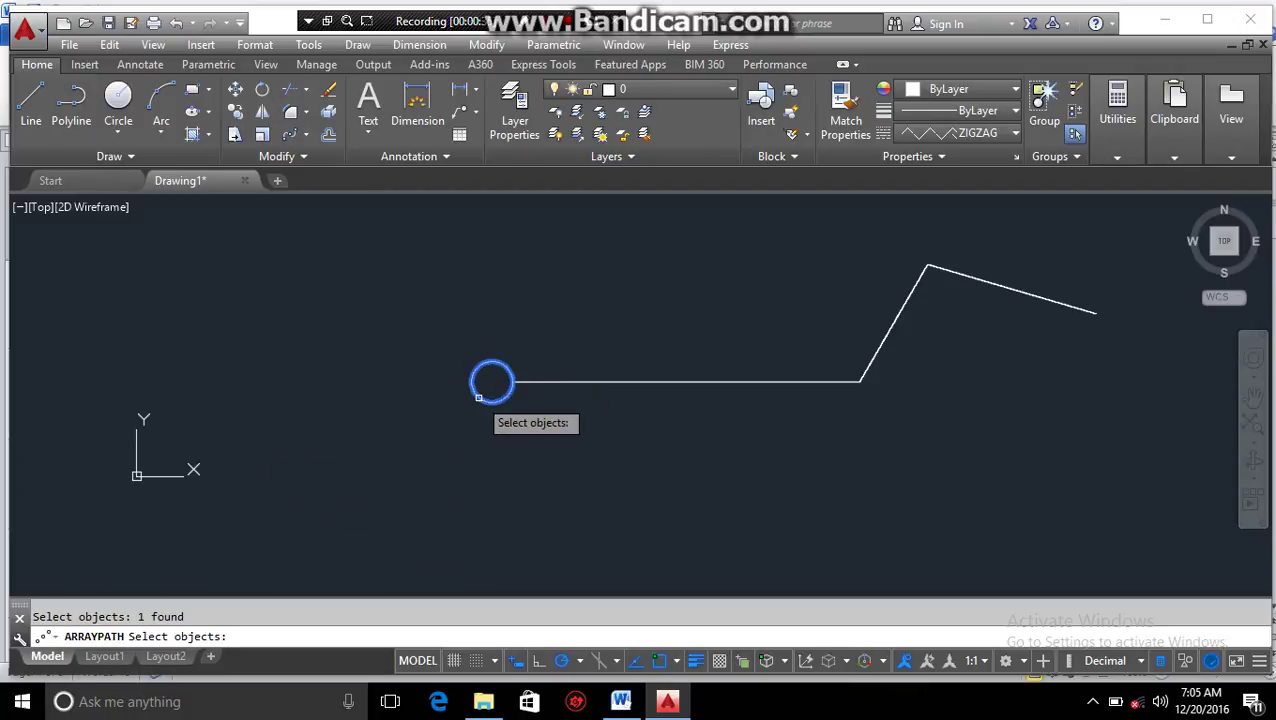
key(Return)
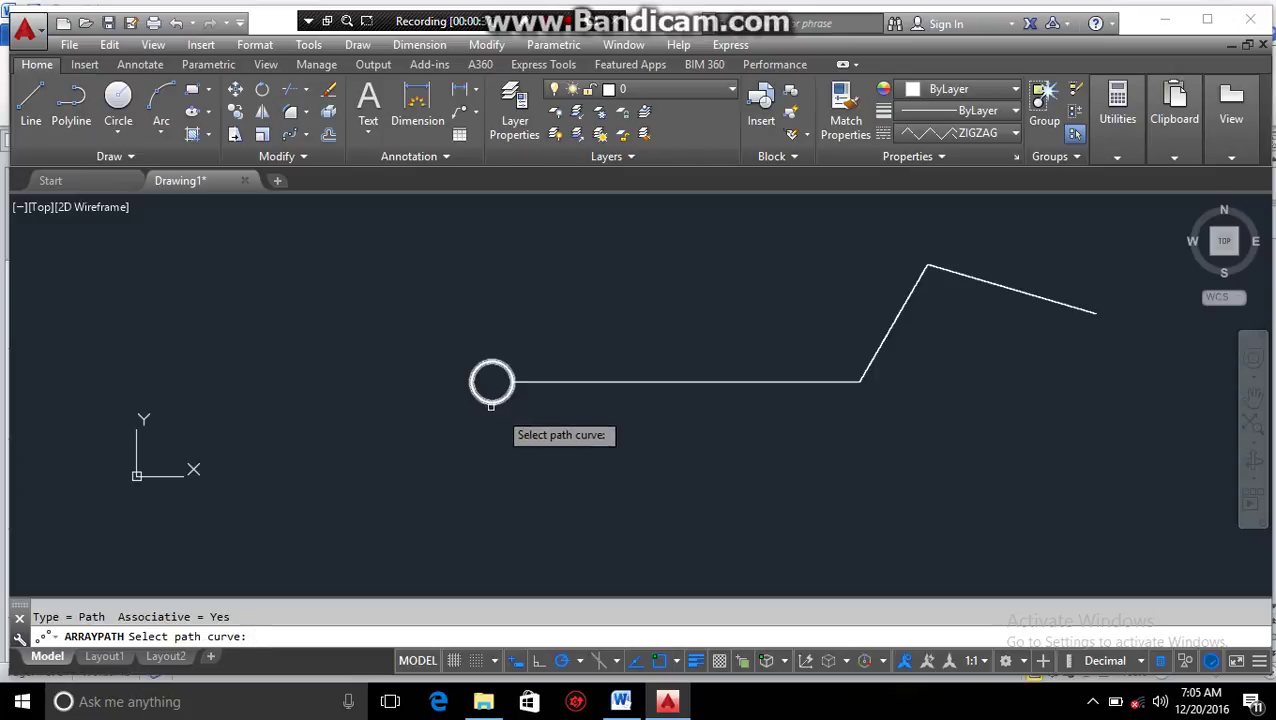
click(585, 382)
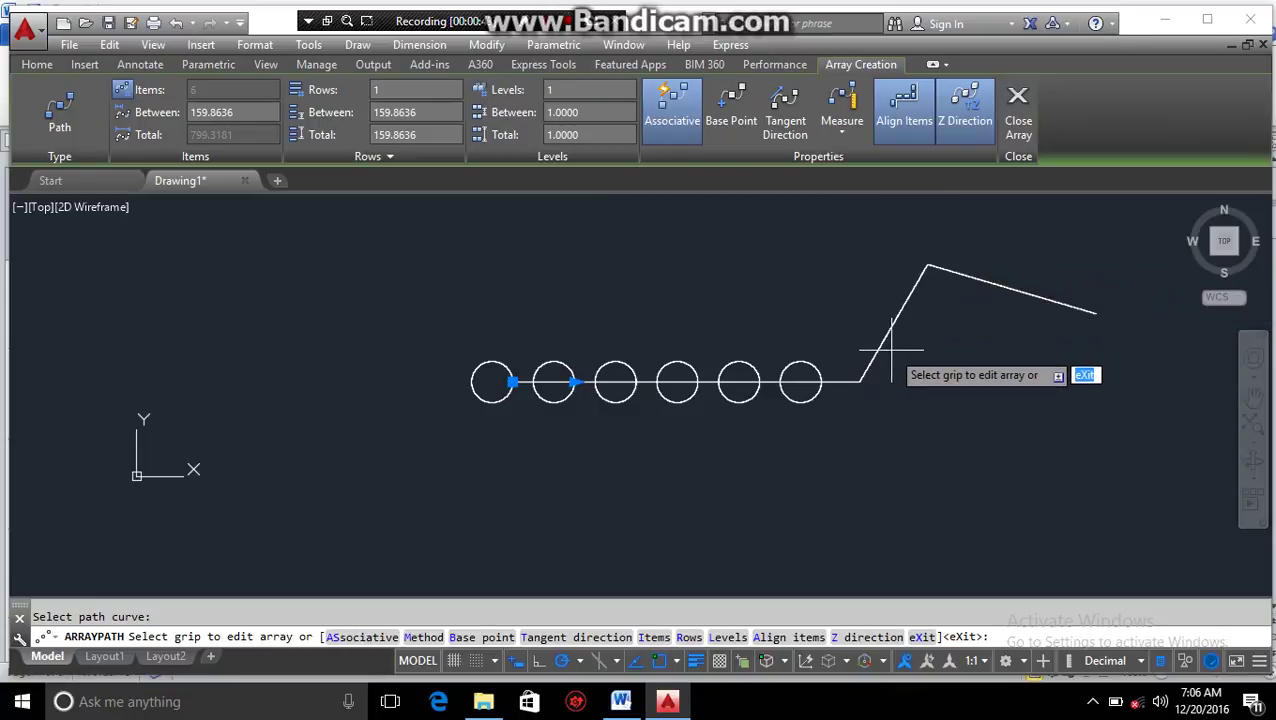
click(1016, 112)
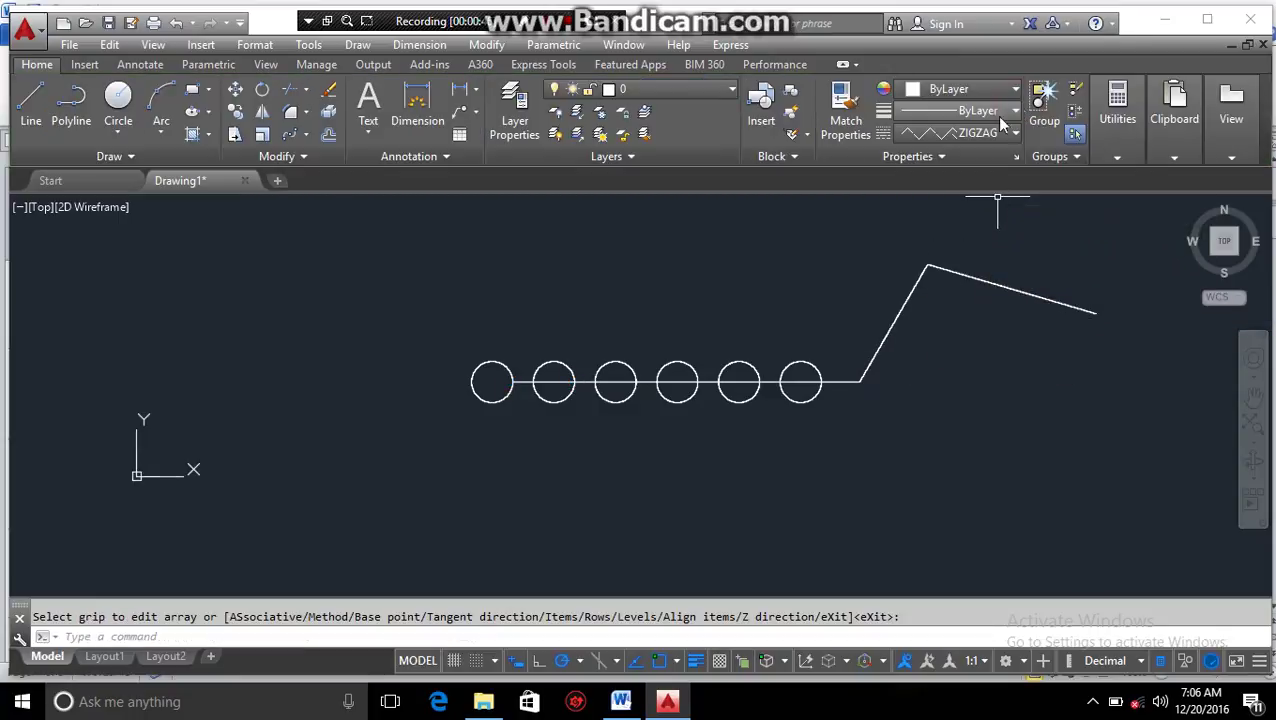
Join the horizontal line and the steep rising line into one polyline
click(278, 156)
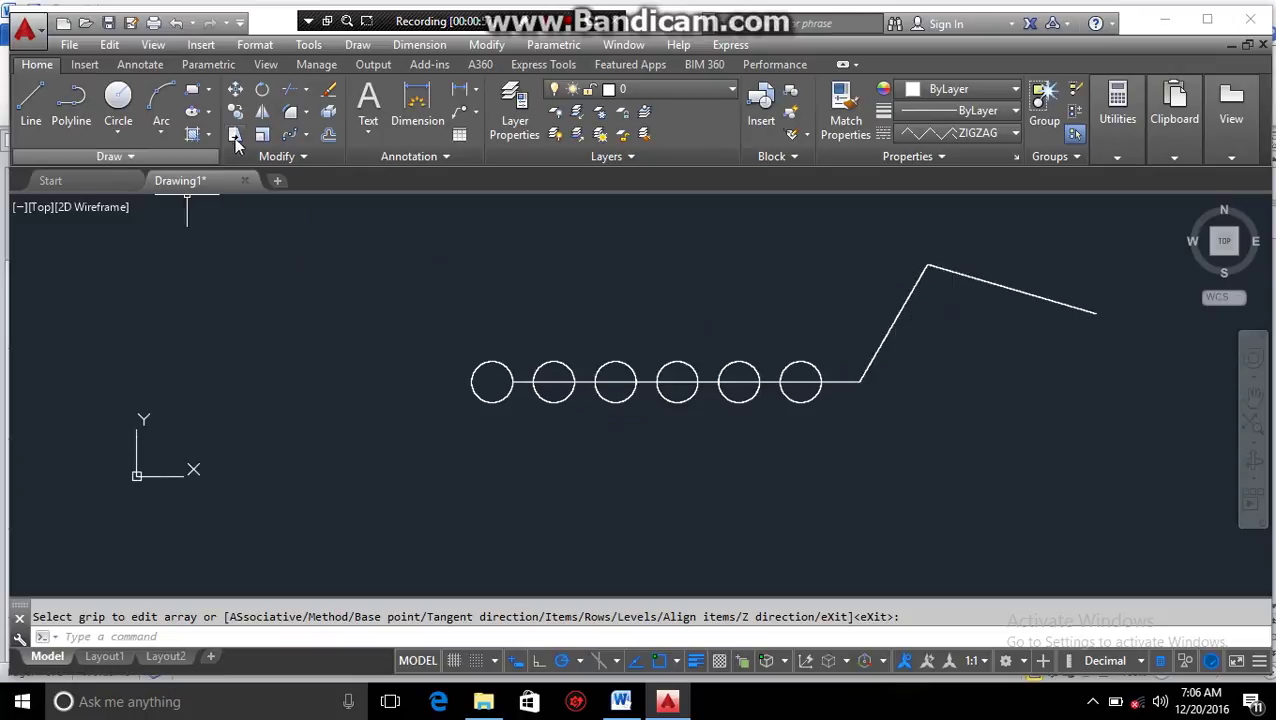
click(278, 156)
click(309, 202)
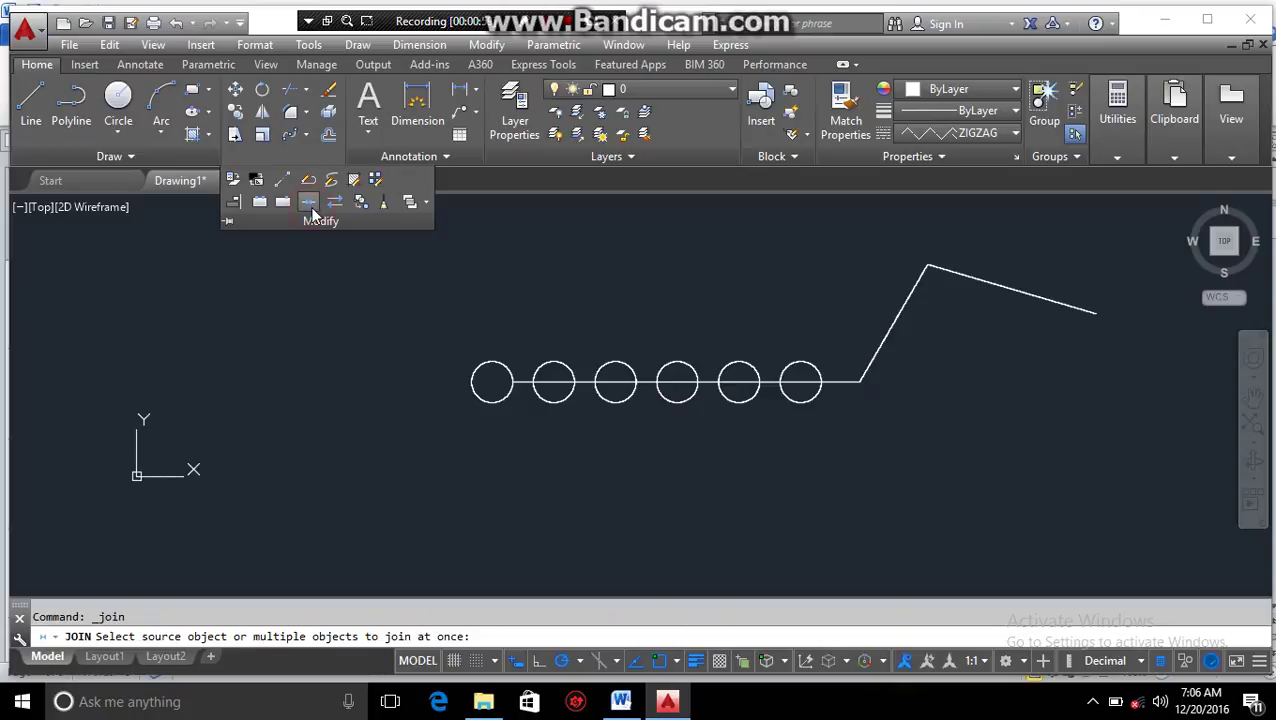
click(830, 382)
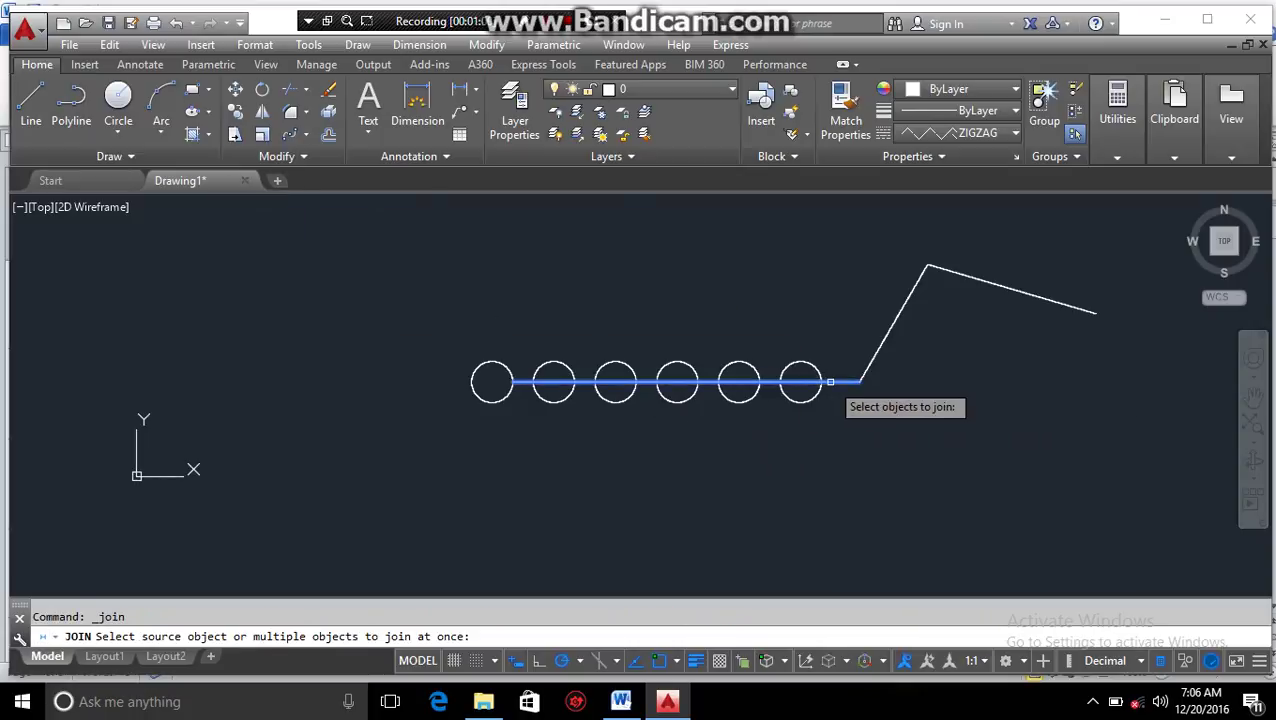
click(874, 353)
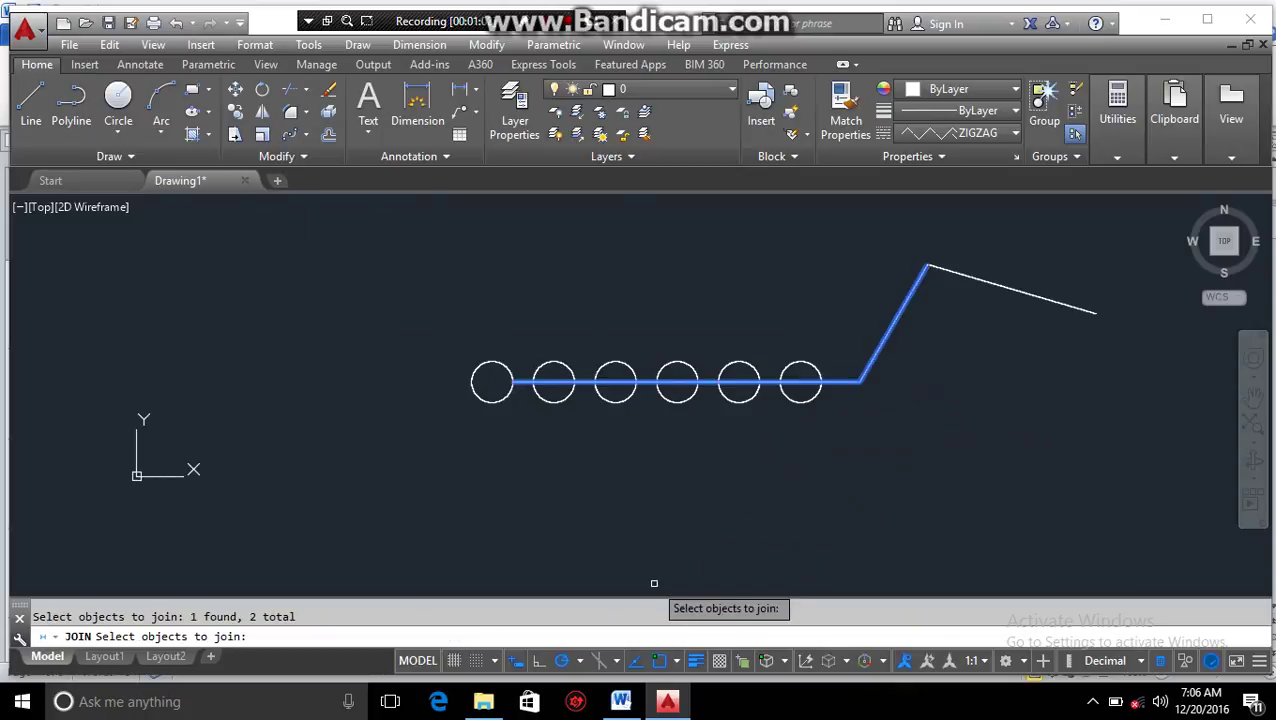
key(Return)
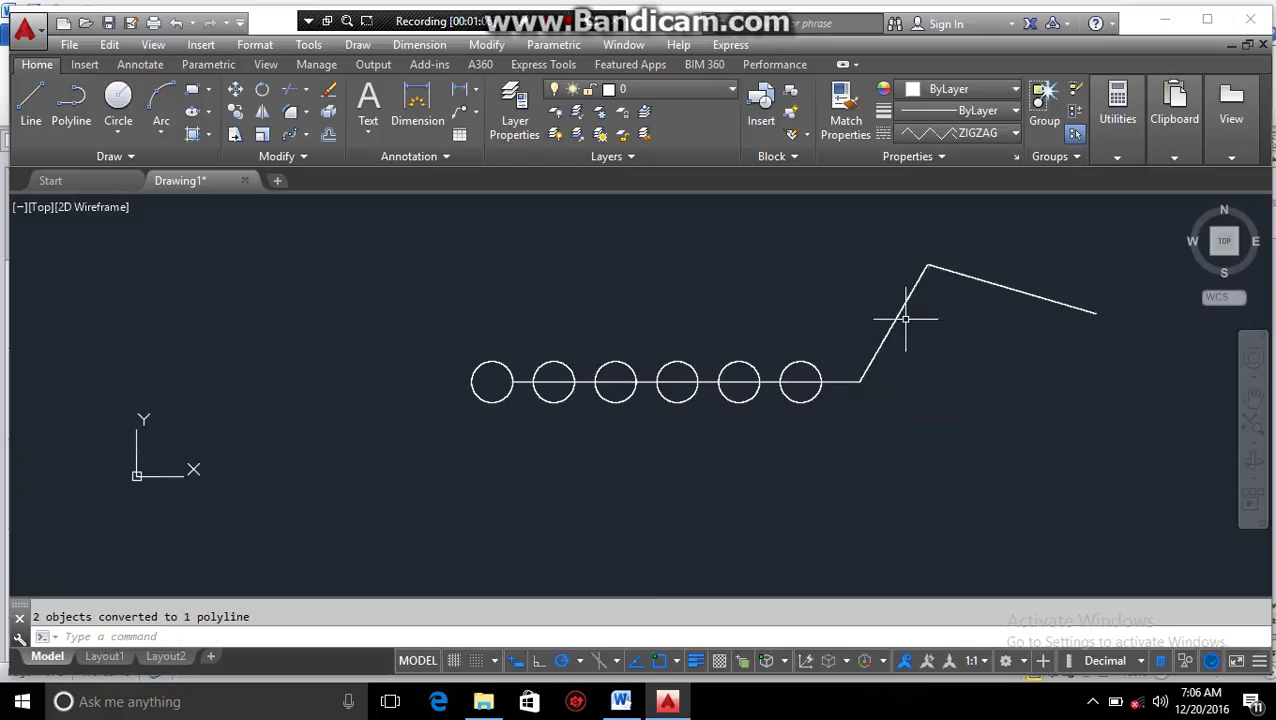
Join the last downward-sloping line to the polyline made from the other two segments
click(955, 279)
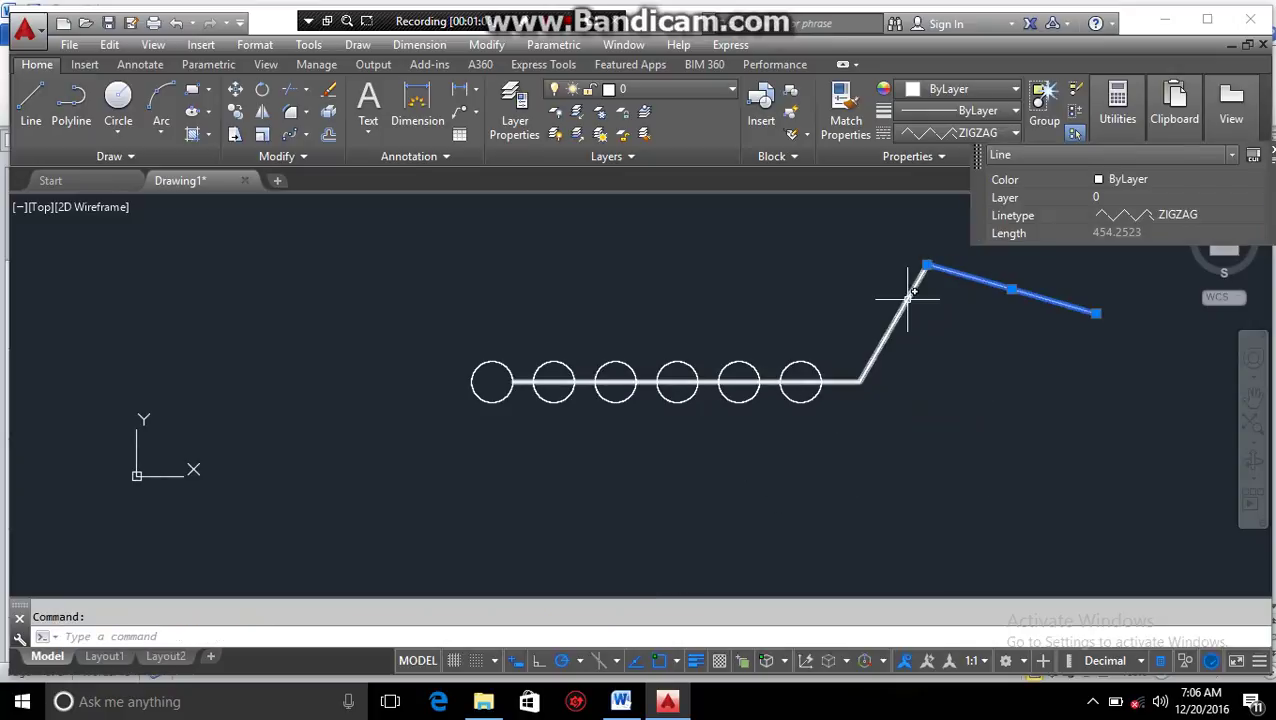
click(300, 159)
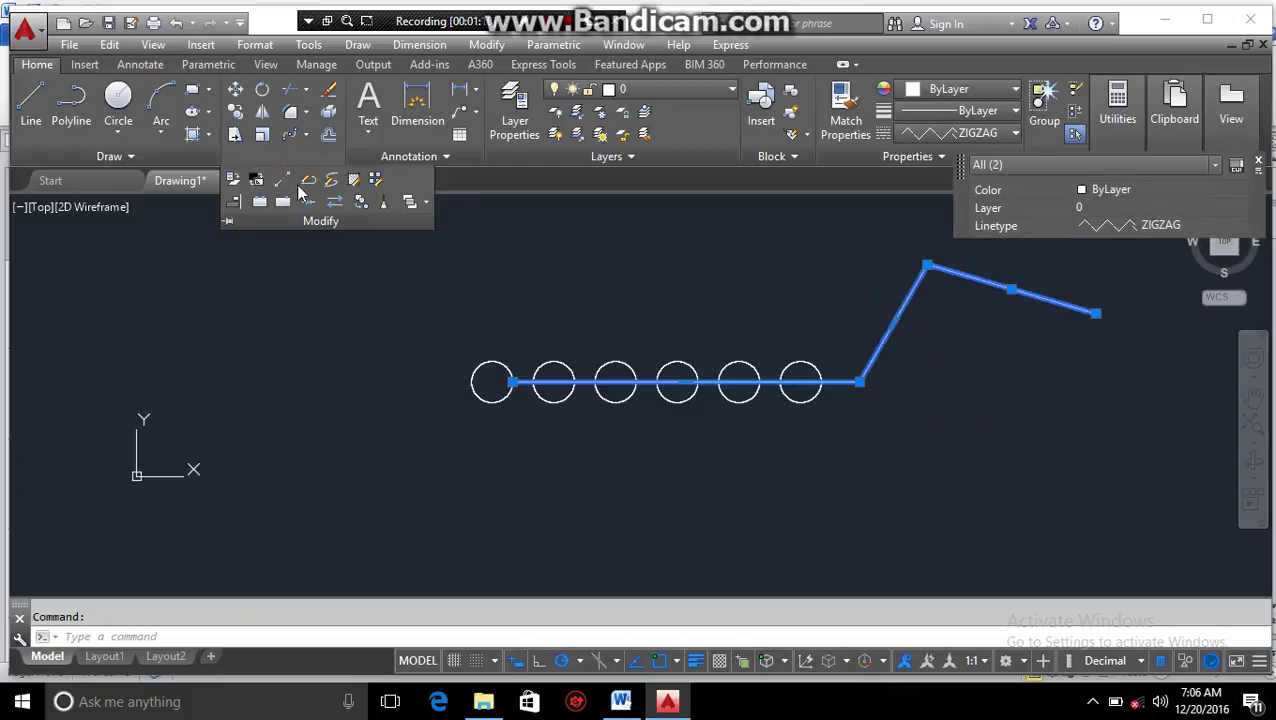
click(308, 201)
click(994, 411)
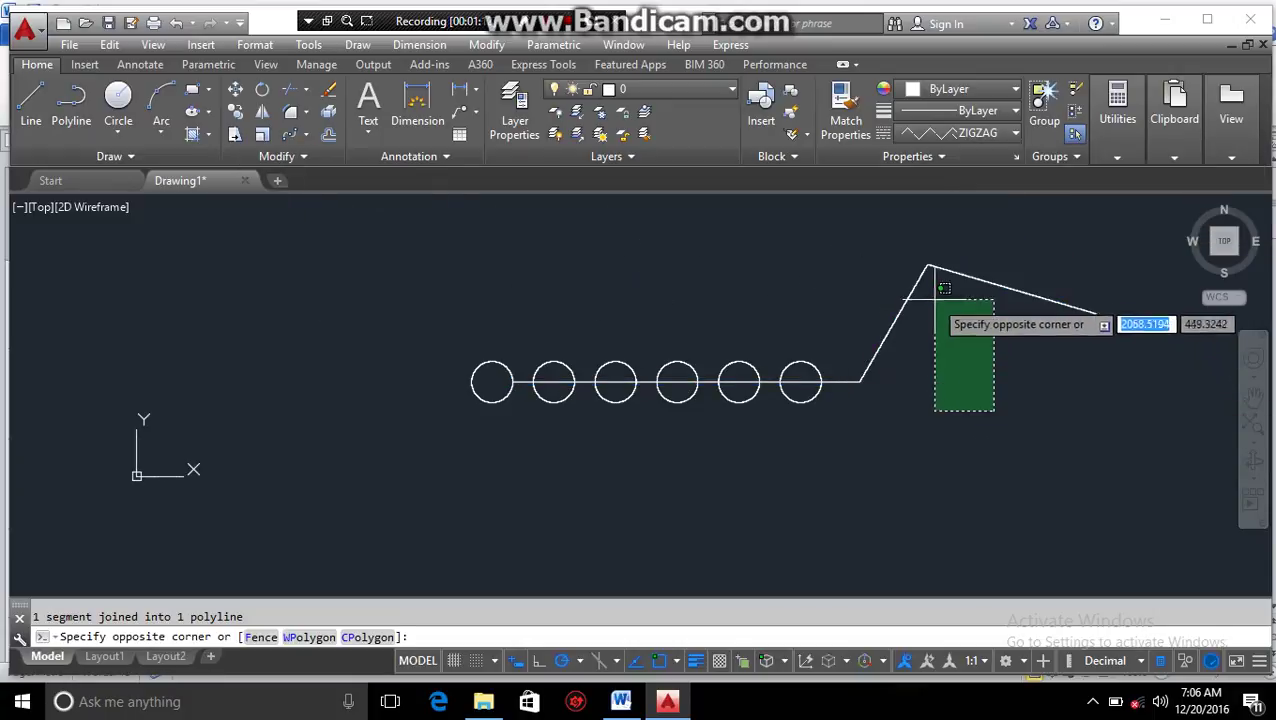
click(994, 419)
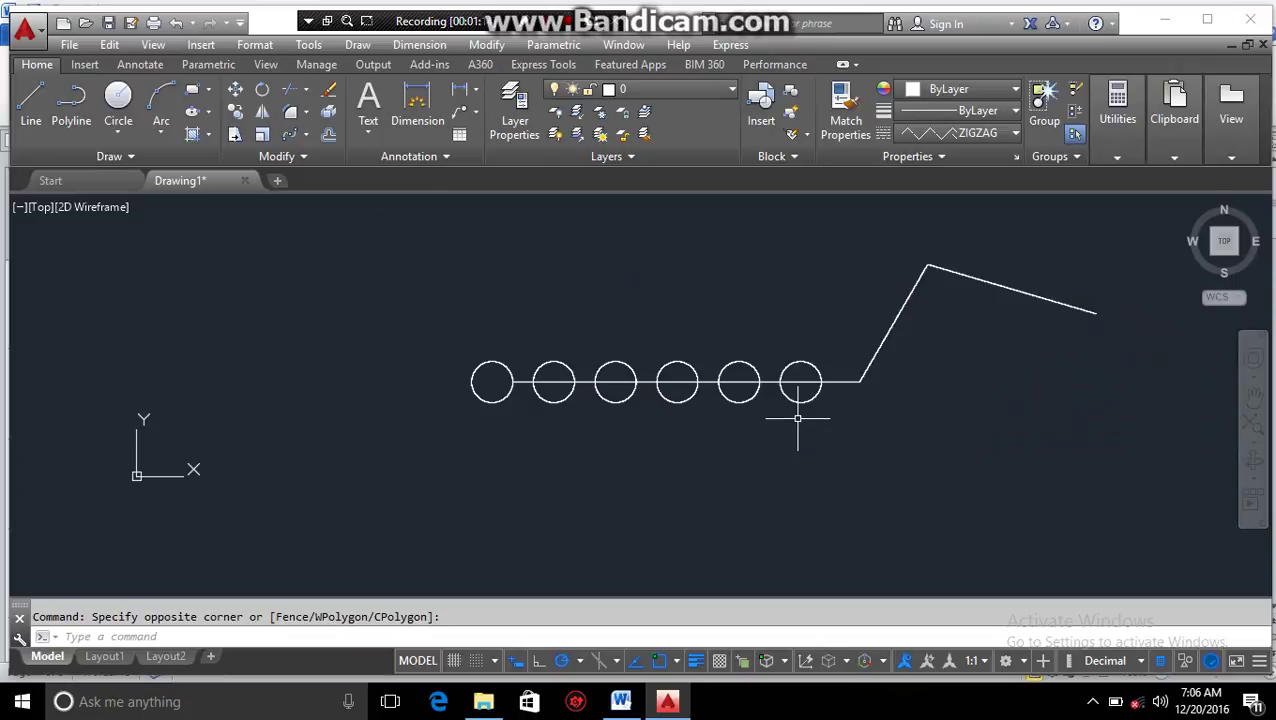
click(820, 390)
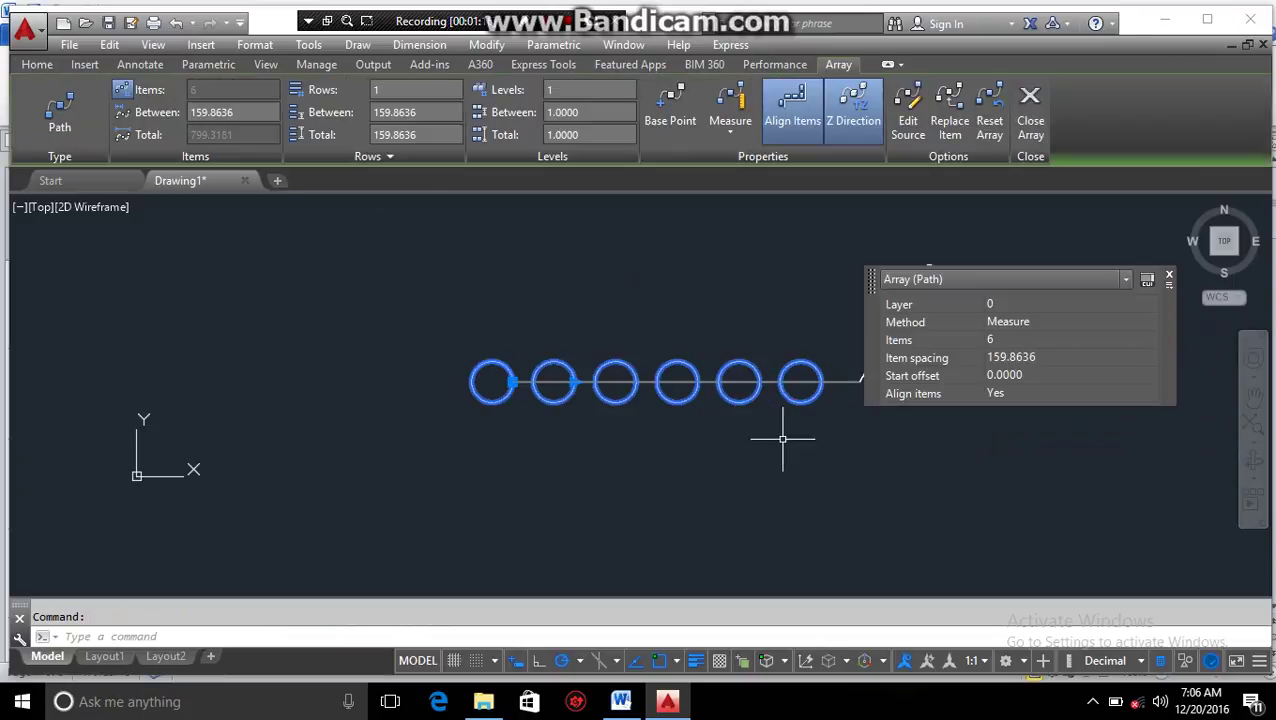
click(1171, 279)
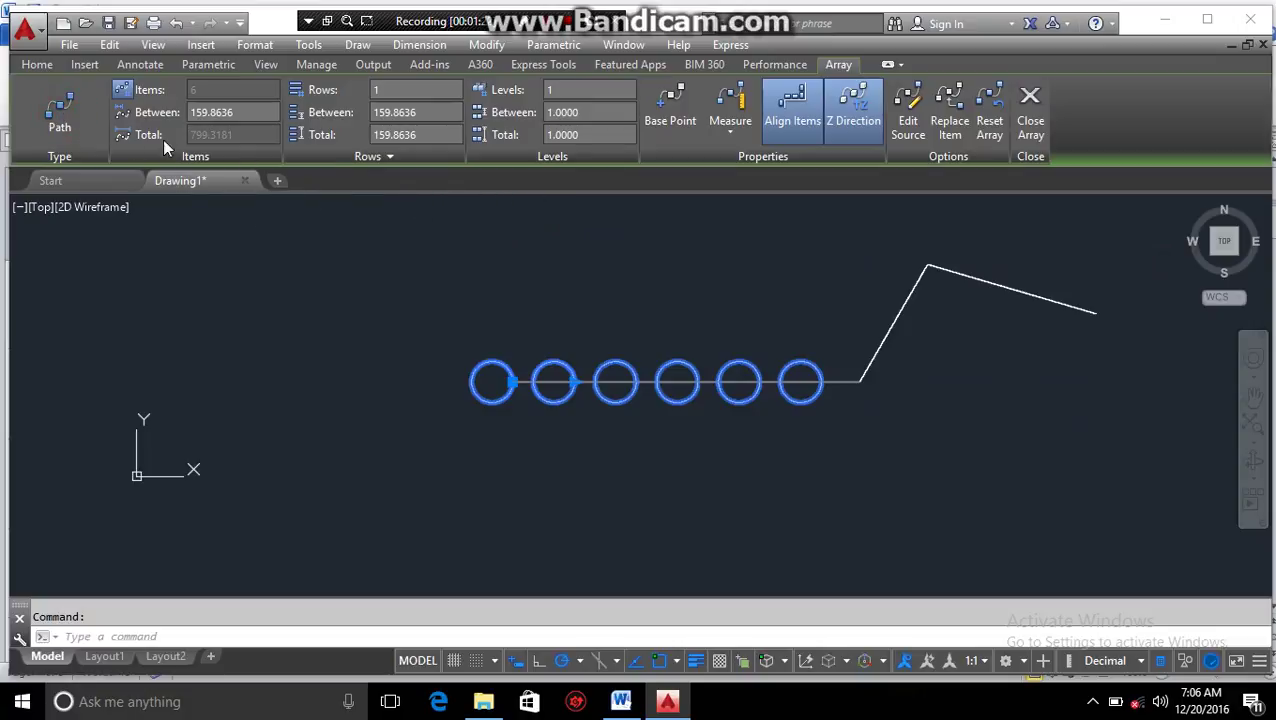
click(908, 134)
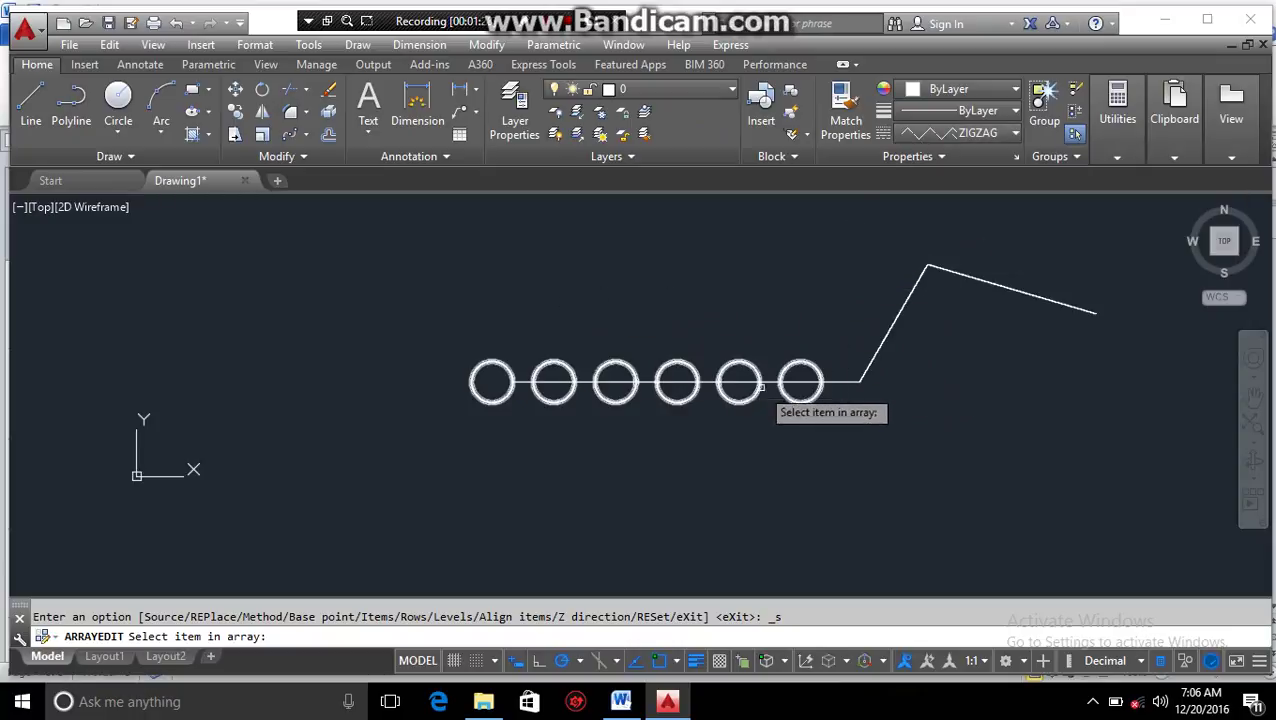
Draw a three-segment polyline below the existing array: one nearly horizontal, one rising steeply, and one sloping down
scroll(908, 453, down, 2)
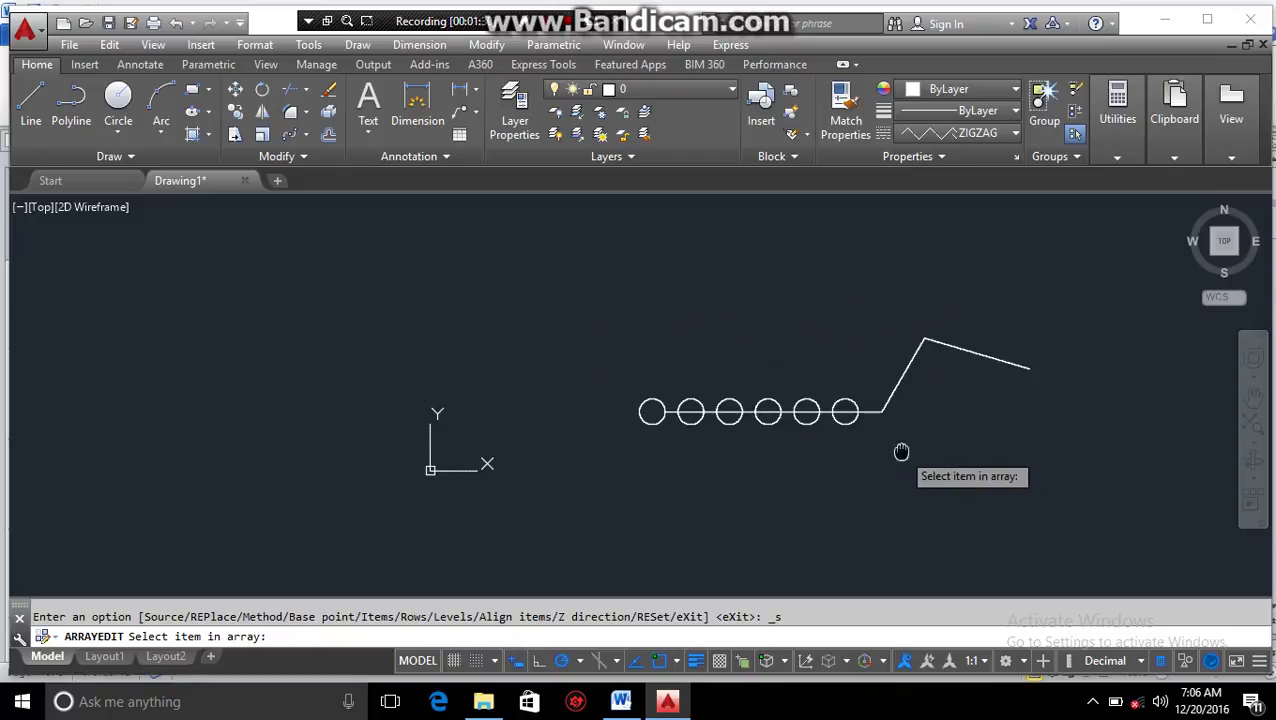
middle_drag(900, 450, 706, 333)
click(66, 110)
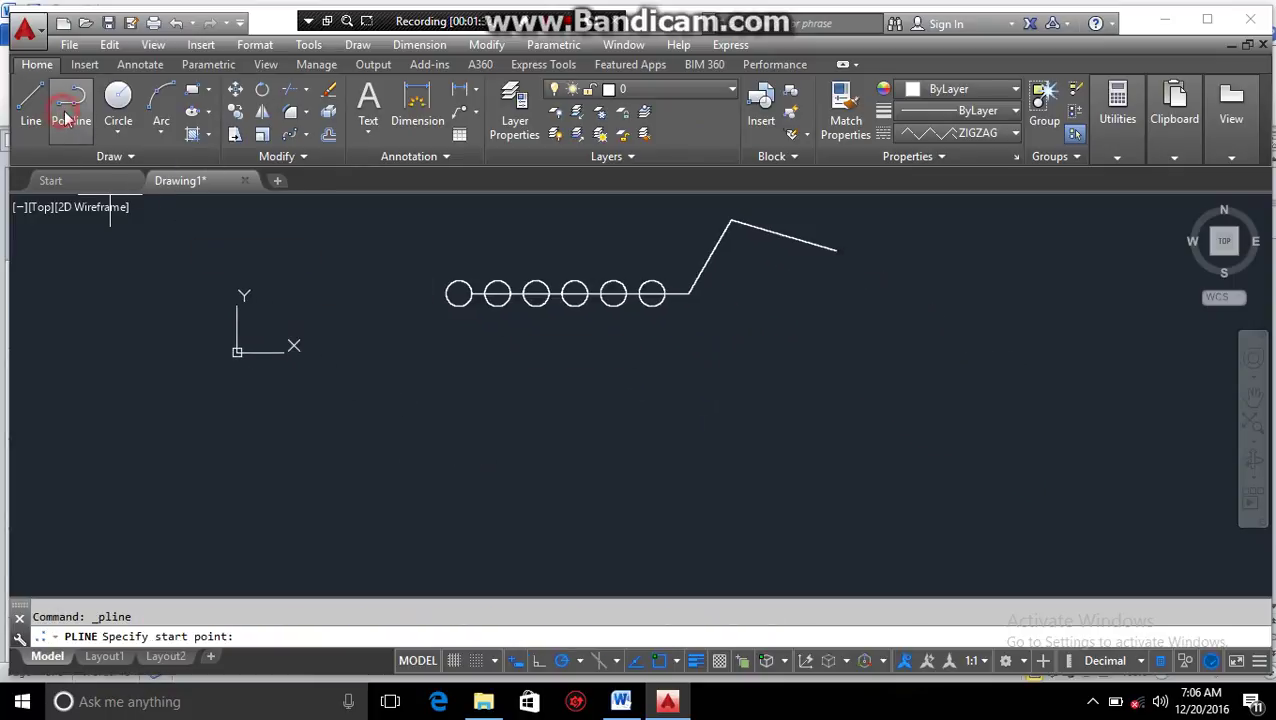
click(468, 388)
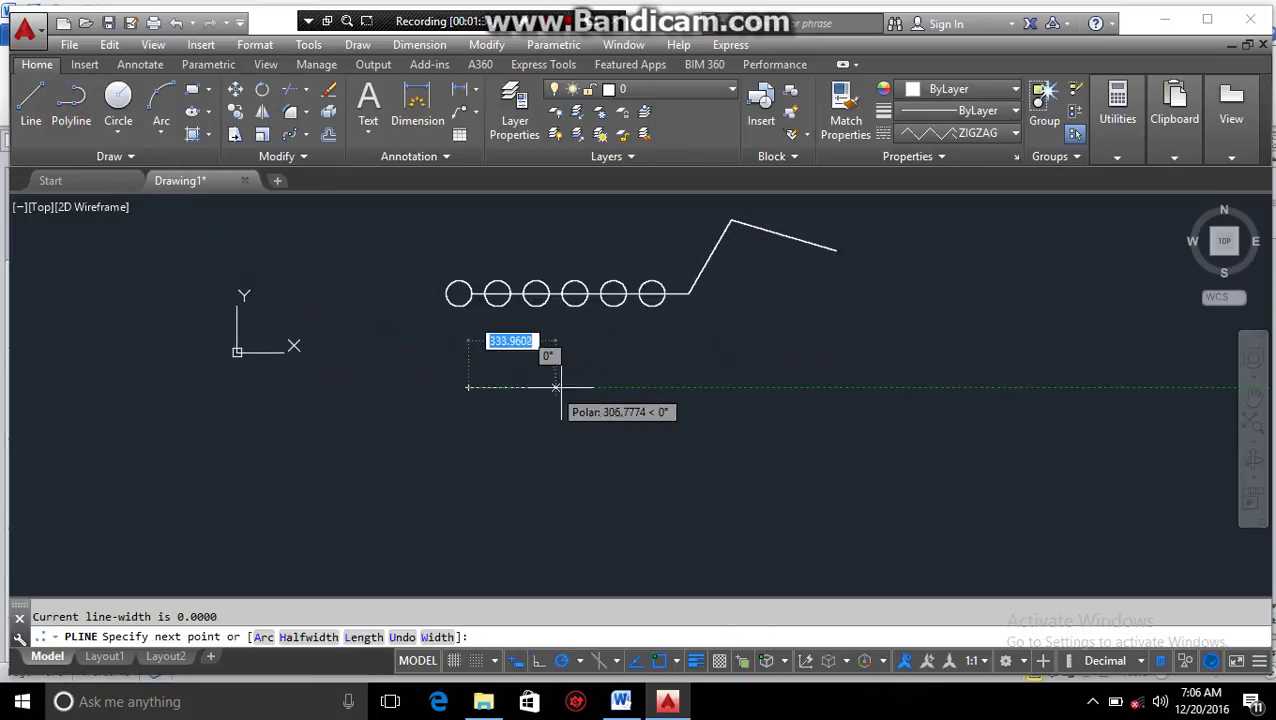
click(694, 398)
click(741, 318)
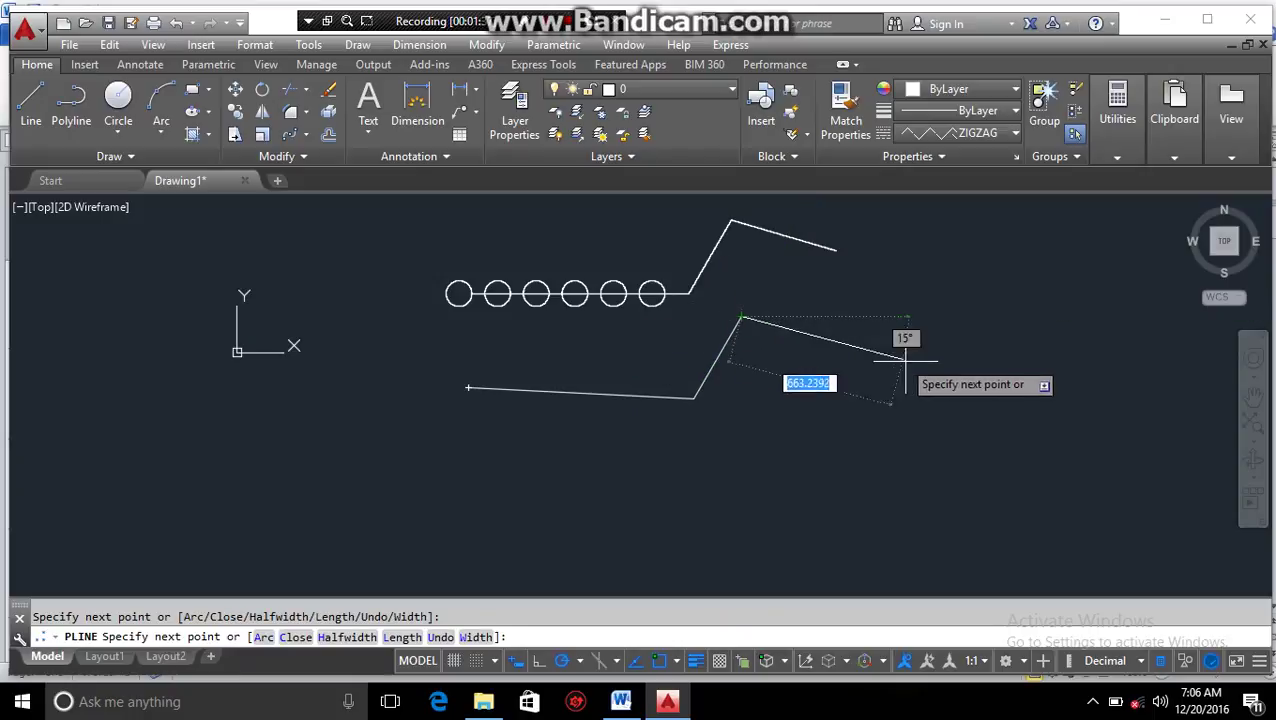
click(933, 373)
key(Return)
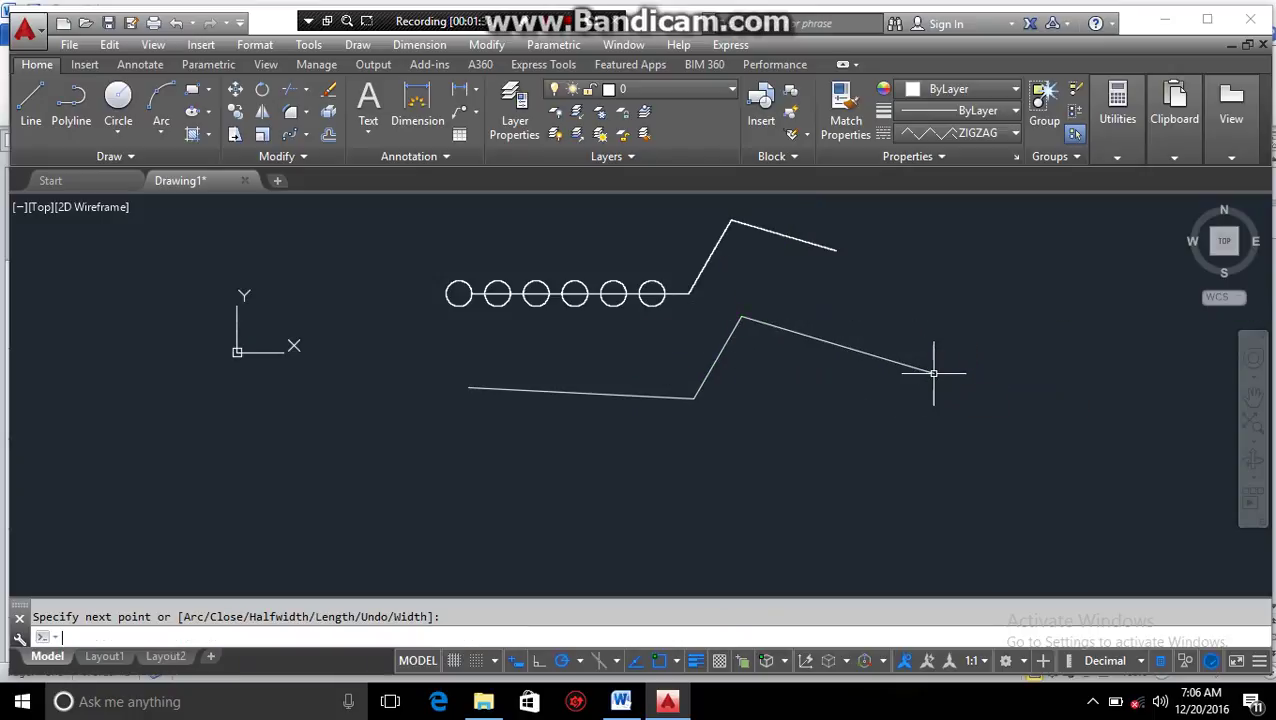
Draw a circle just left of the new polyline, sized so that its edge touches the polyline's start point
click(118, 97)
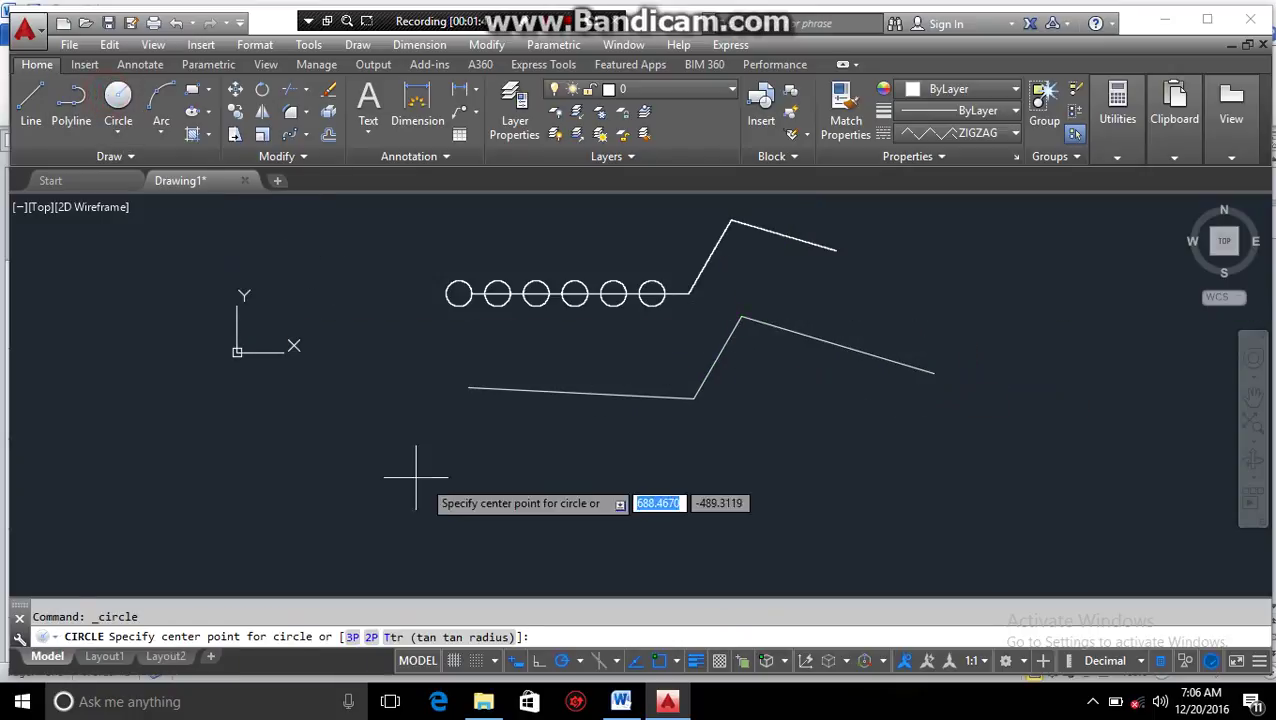
click(446, 385)
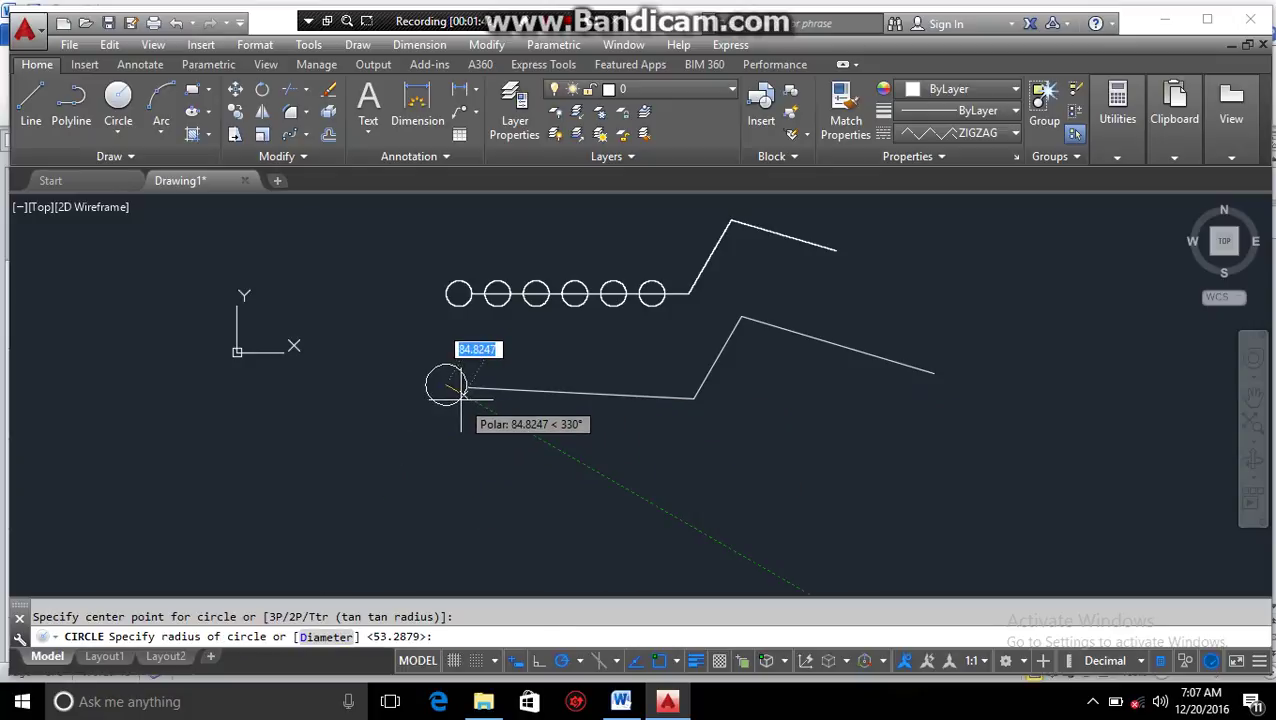
click(462, 396)
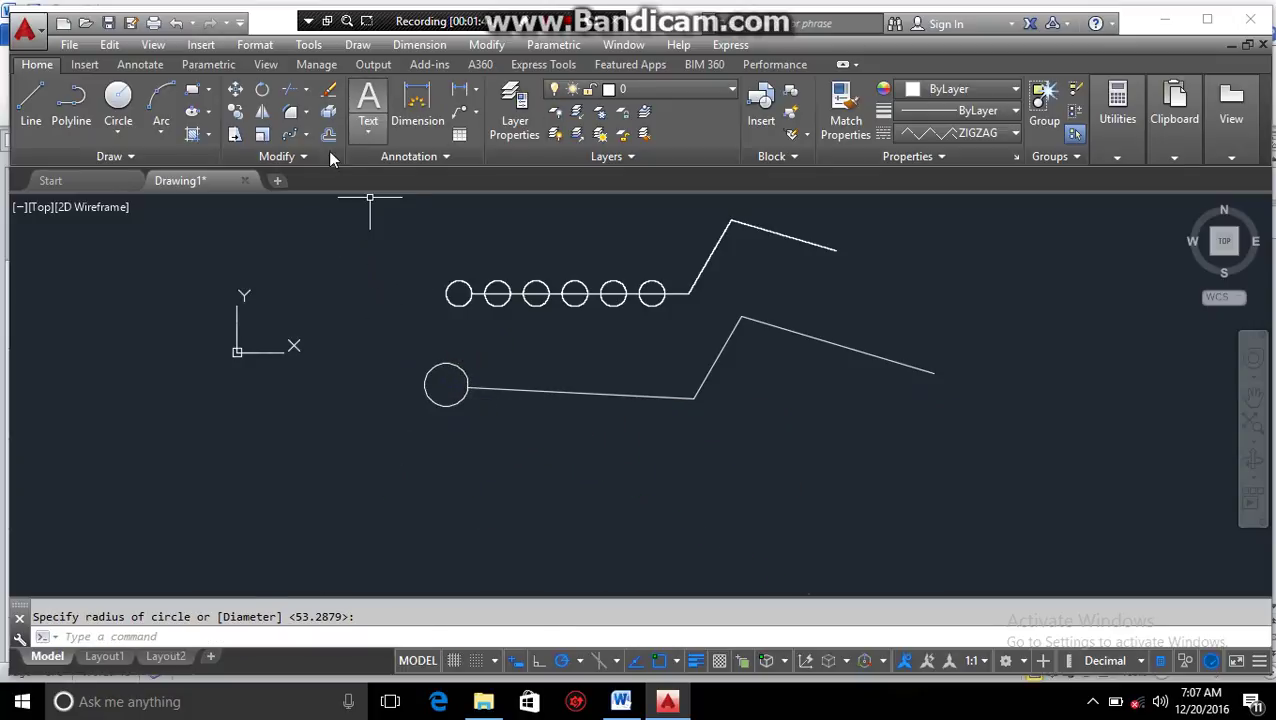
Create a path array of the new circle along the lower polyline
click(288, 134)
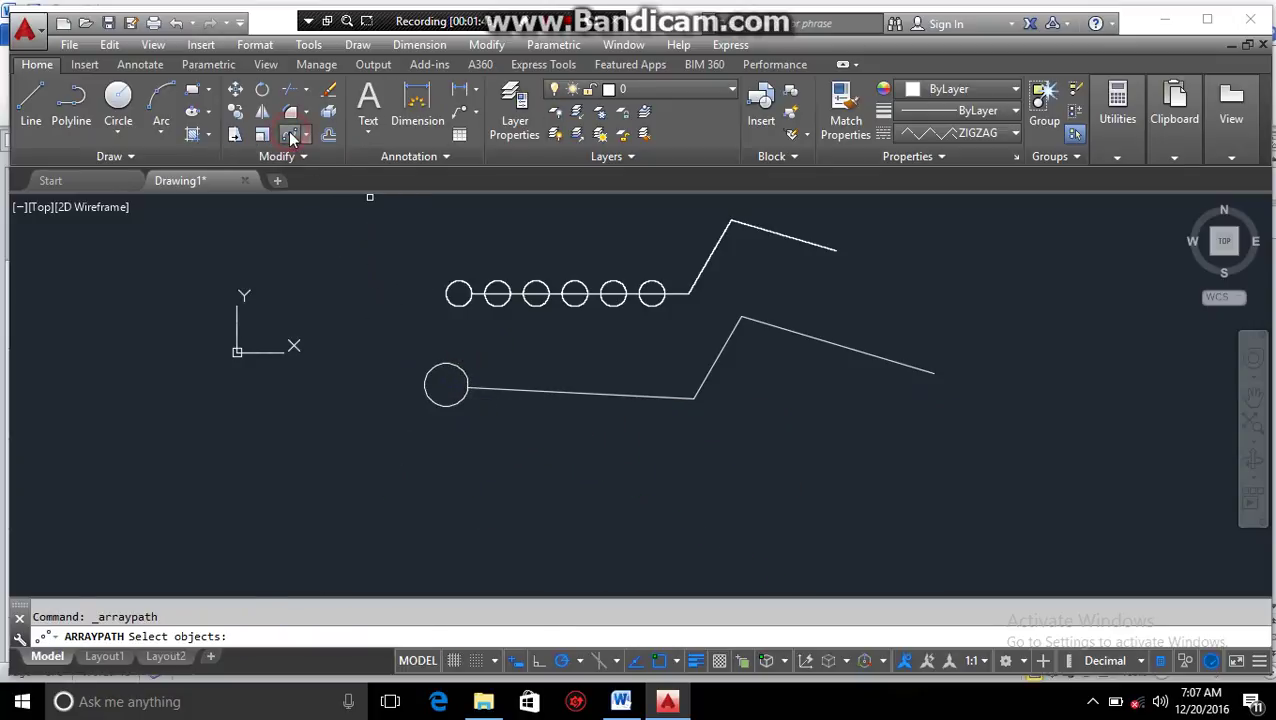
click(443, 363)
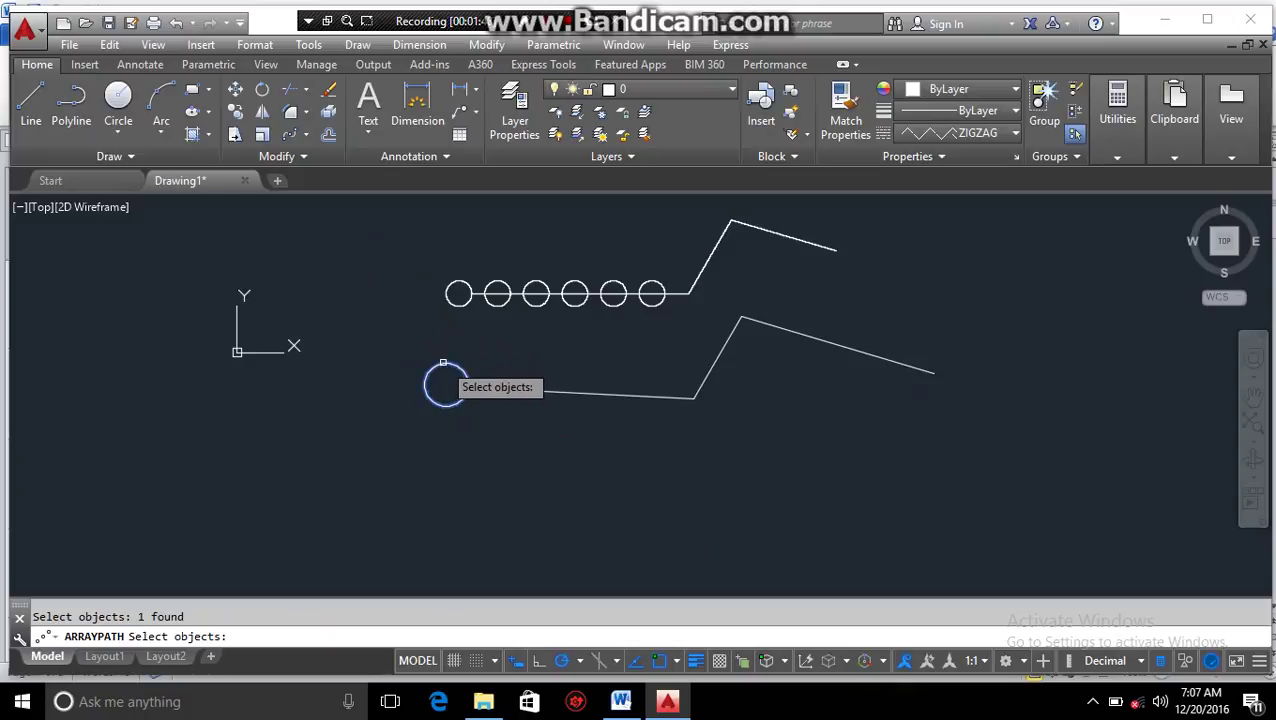
key(Return)
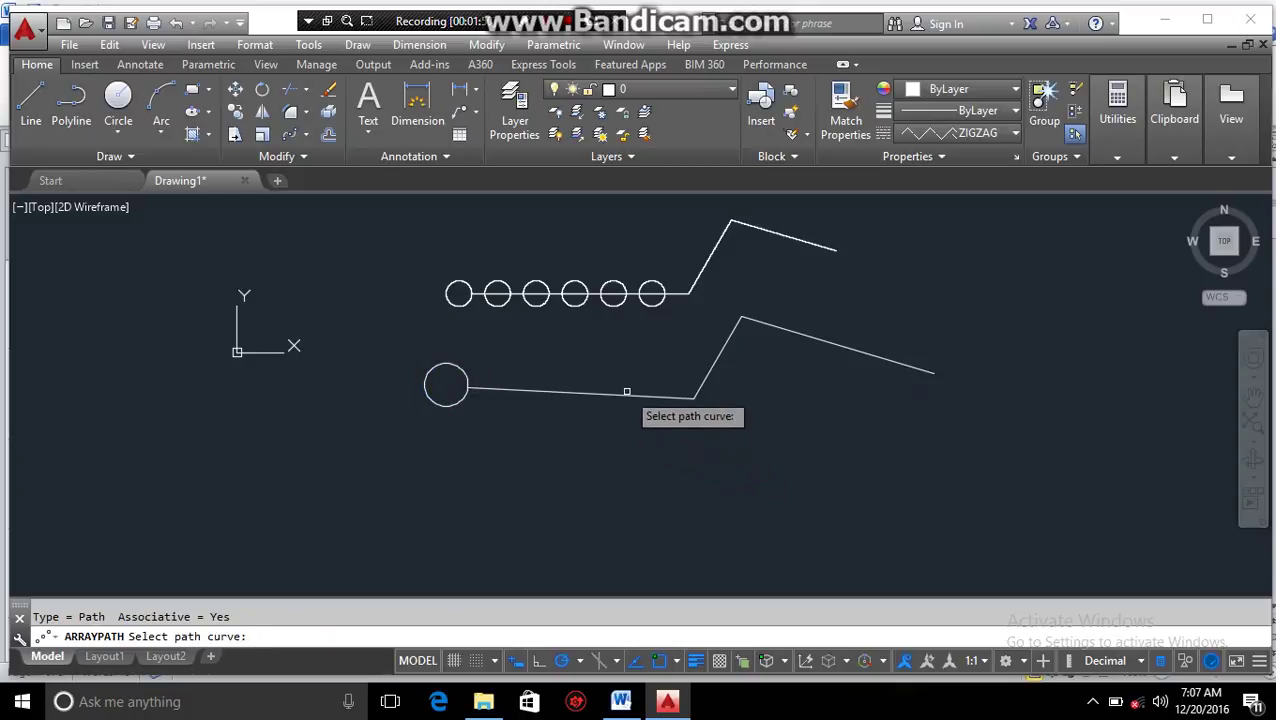
click(627, 396)
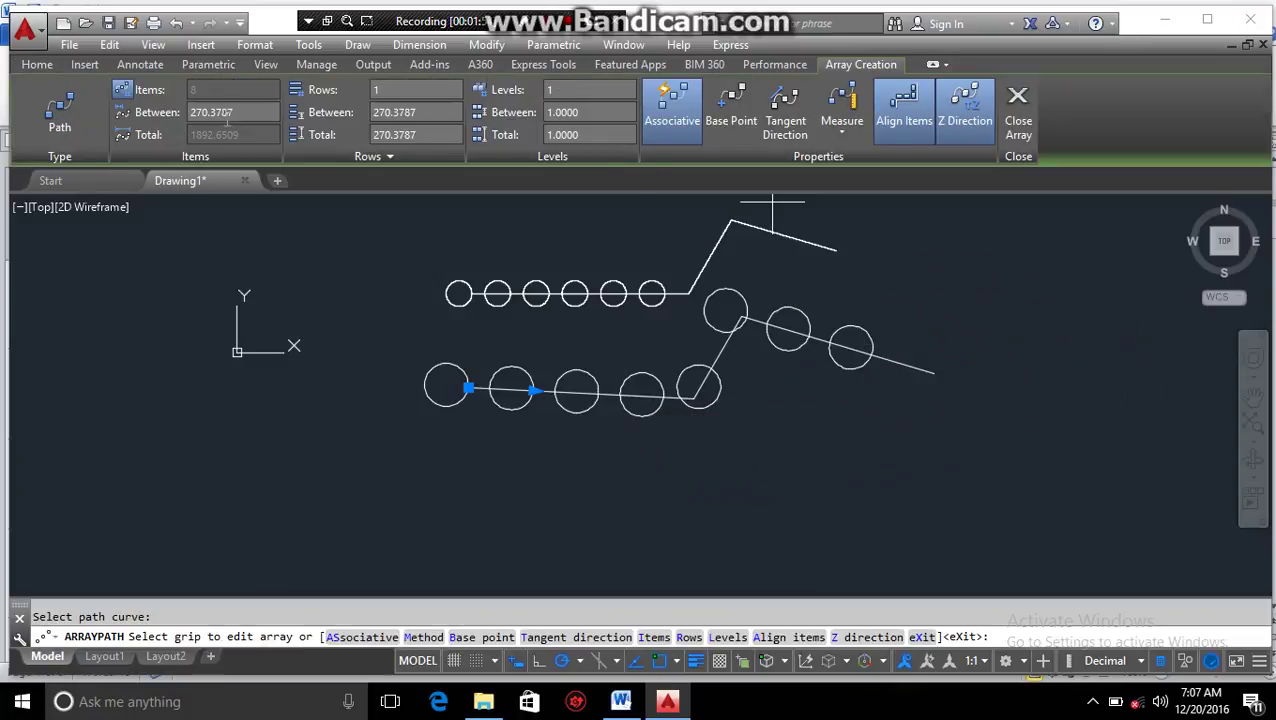
Set the row spacing of the path array to 120 and finish the array
click(424, 111)
key(Return)
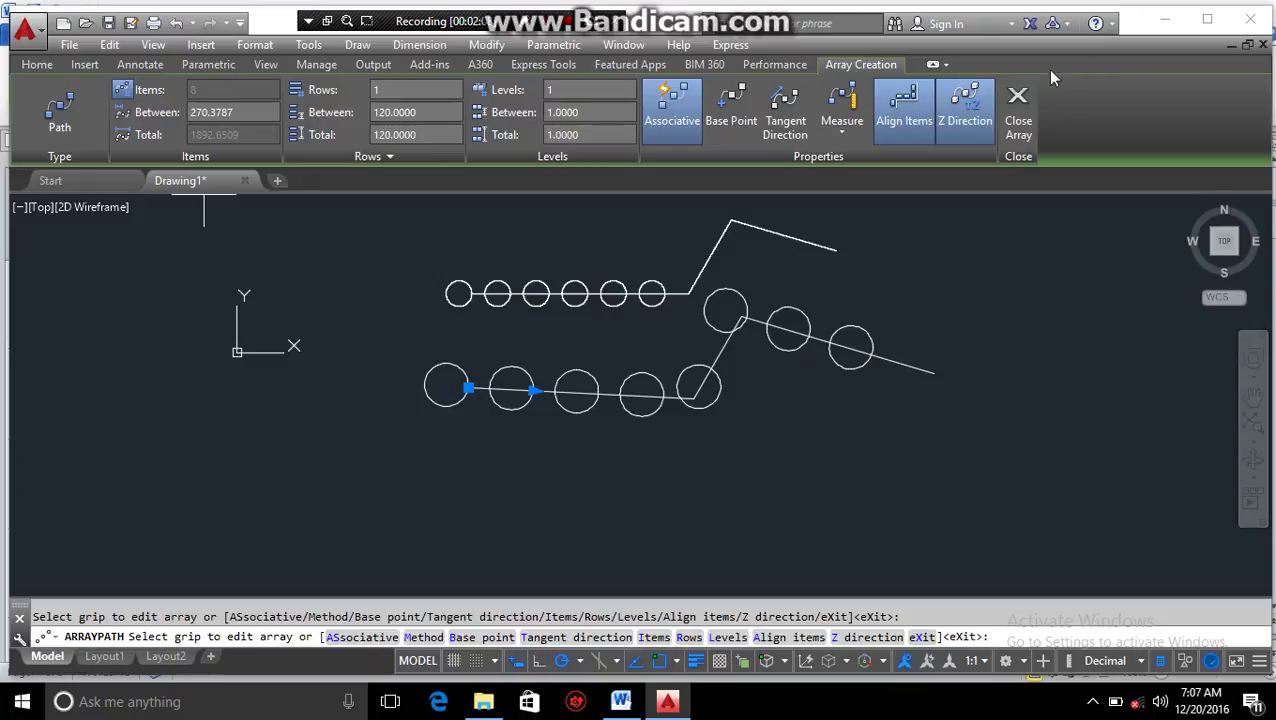
click(1019, 104)
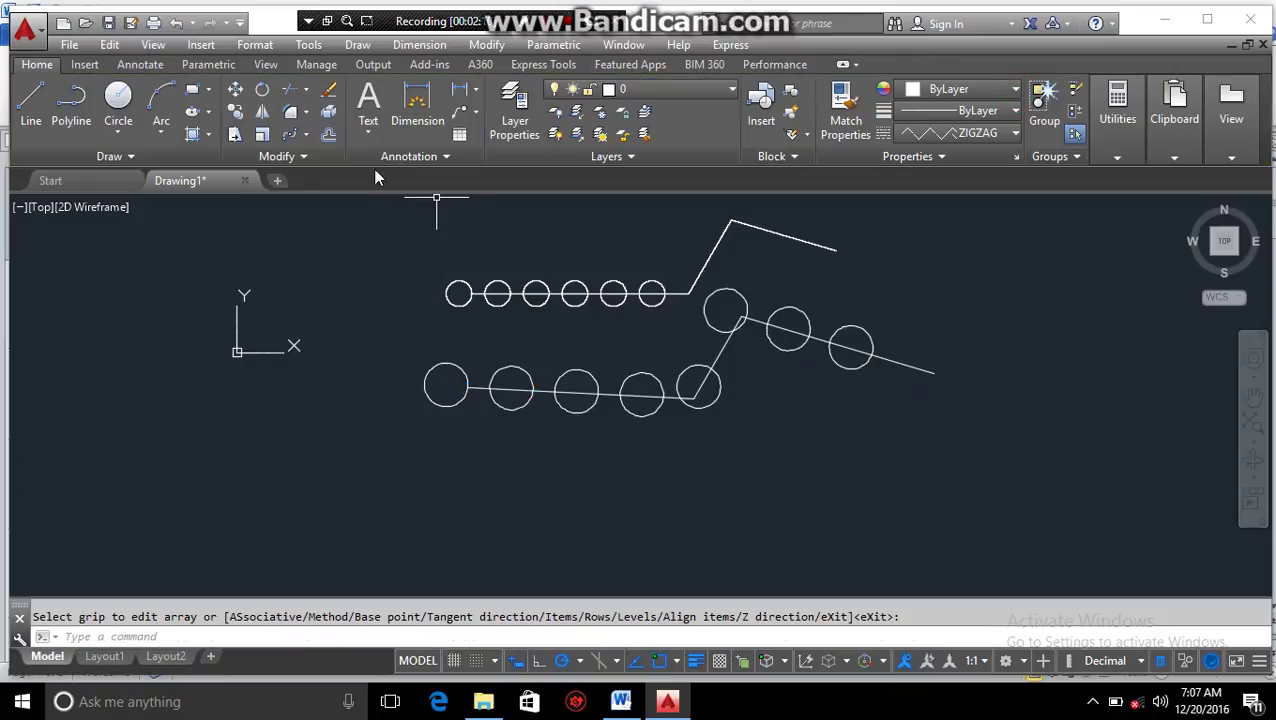
Draw a rectangle about 2700 by 1600 units in the empty area right of the two arrays
click(336, 158)
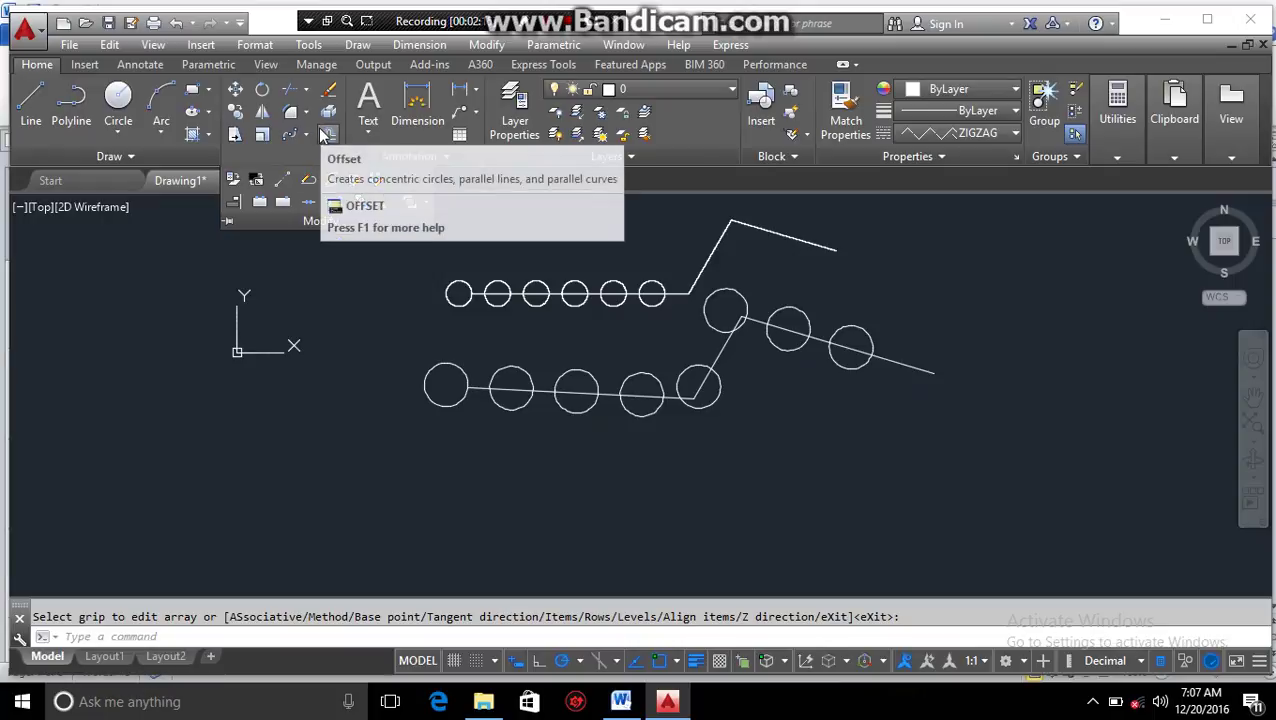
scroll(336, 285, down, 3)
middle_drag(581, 347, 486, 318)
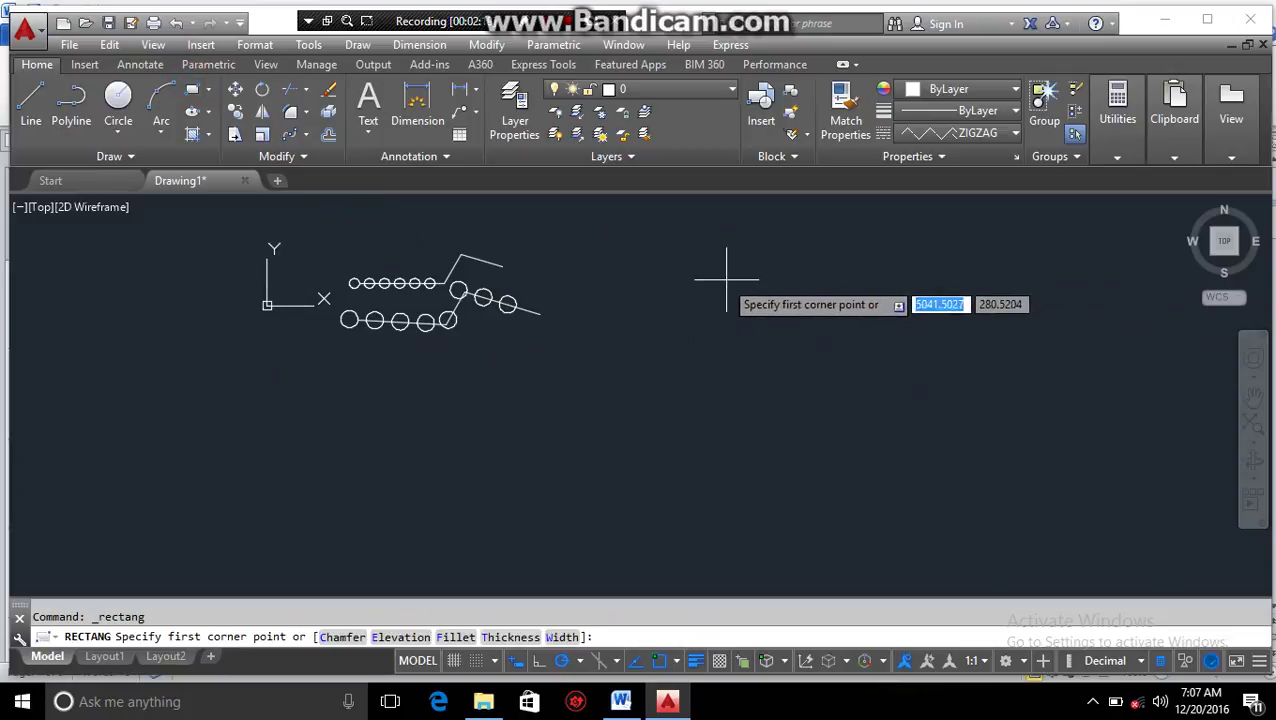
click(647, 251)
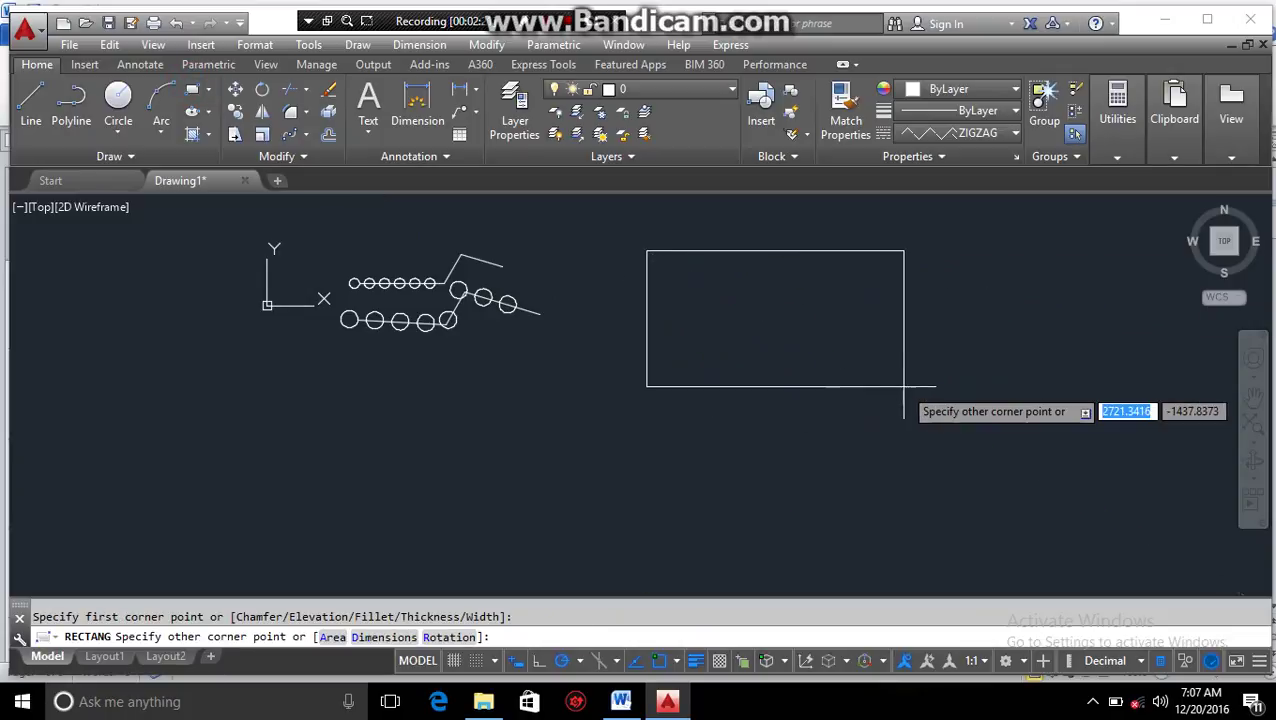
click(906, 400)
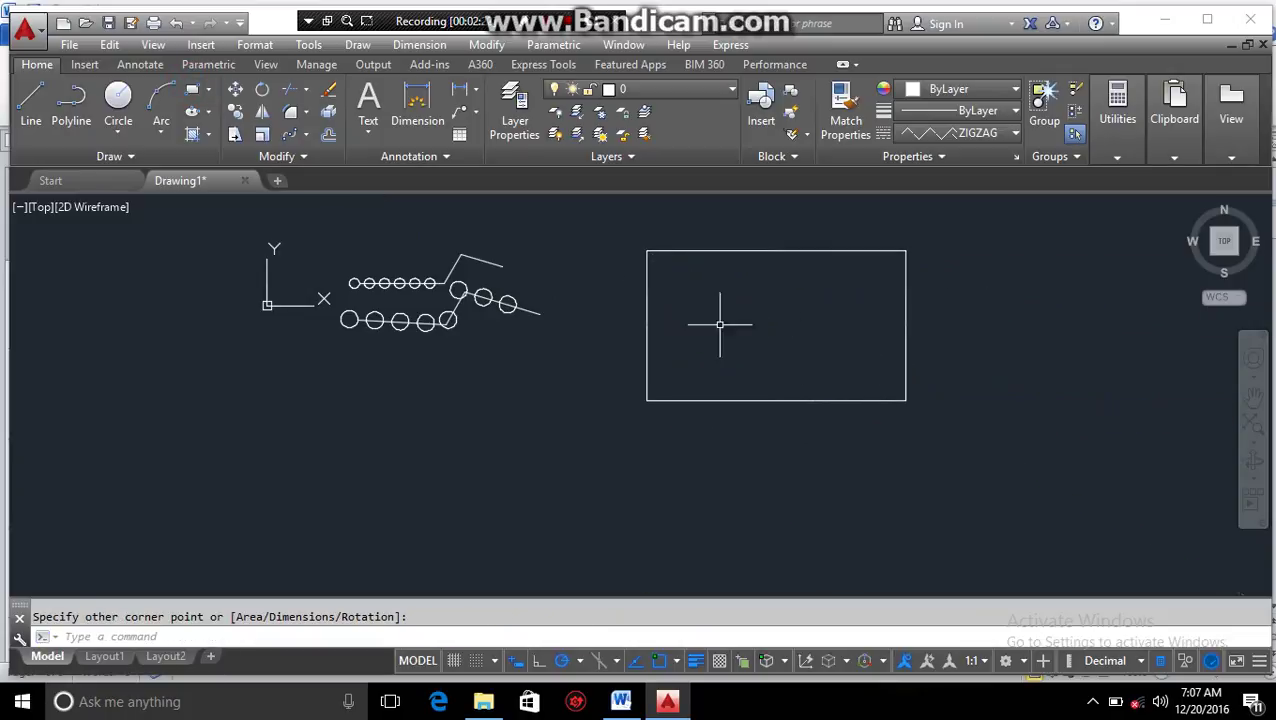
Fillet the rectangle's upper-left corner with a radius of 12
click(291, 114)
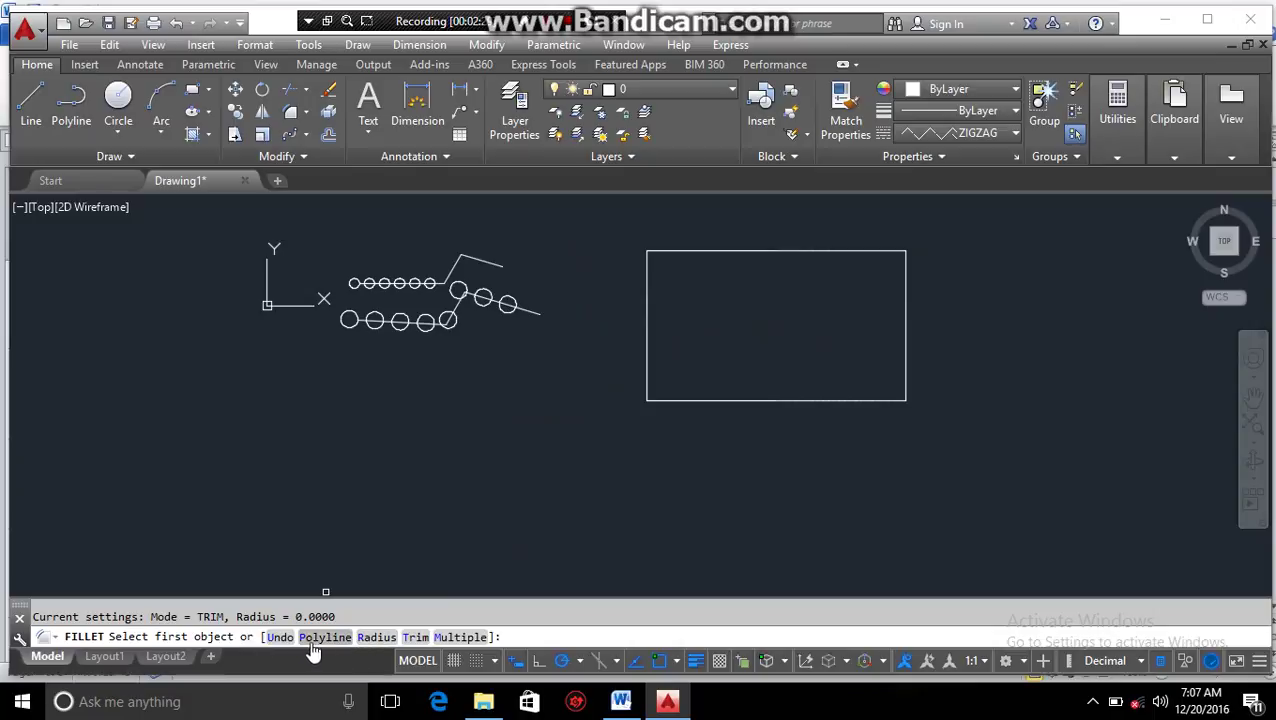
click(380, 637)
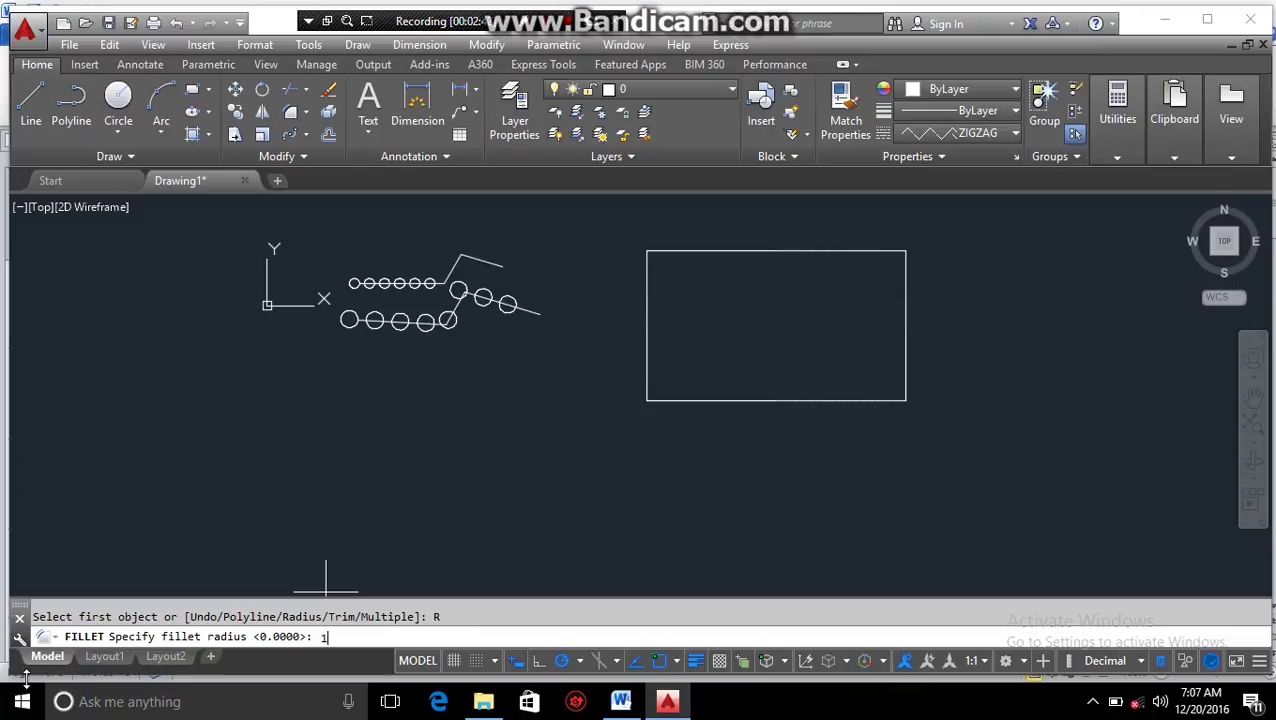
key(Return)
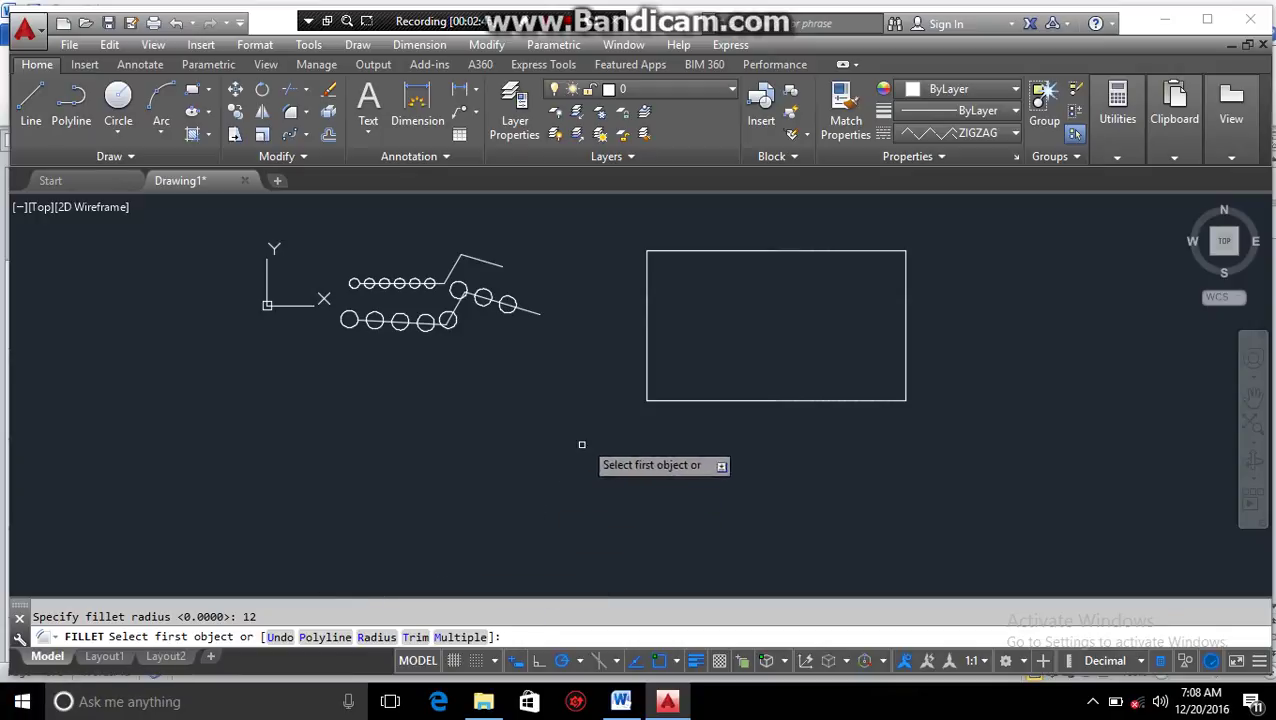
click(647, 291)
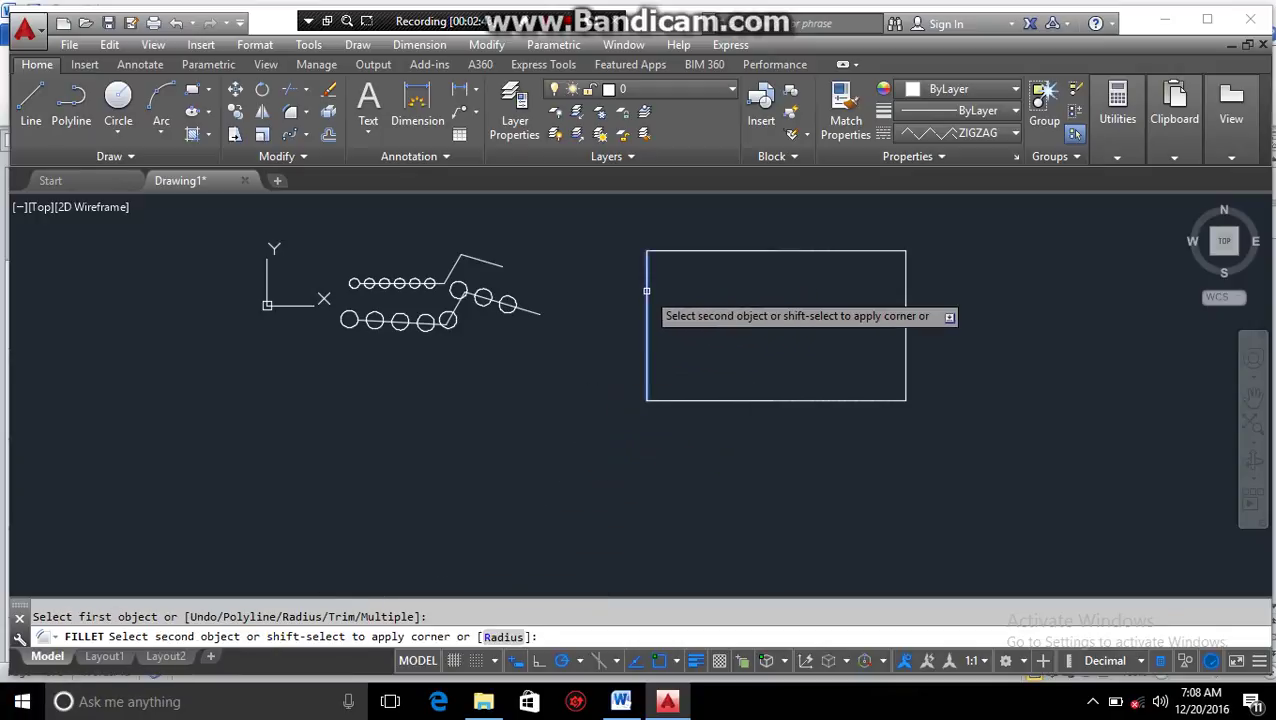
click(683, 251)
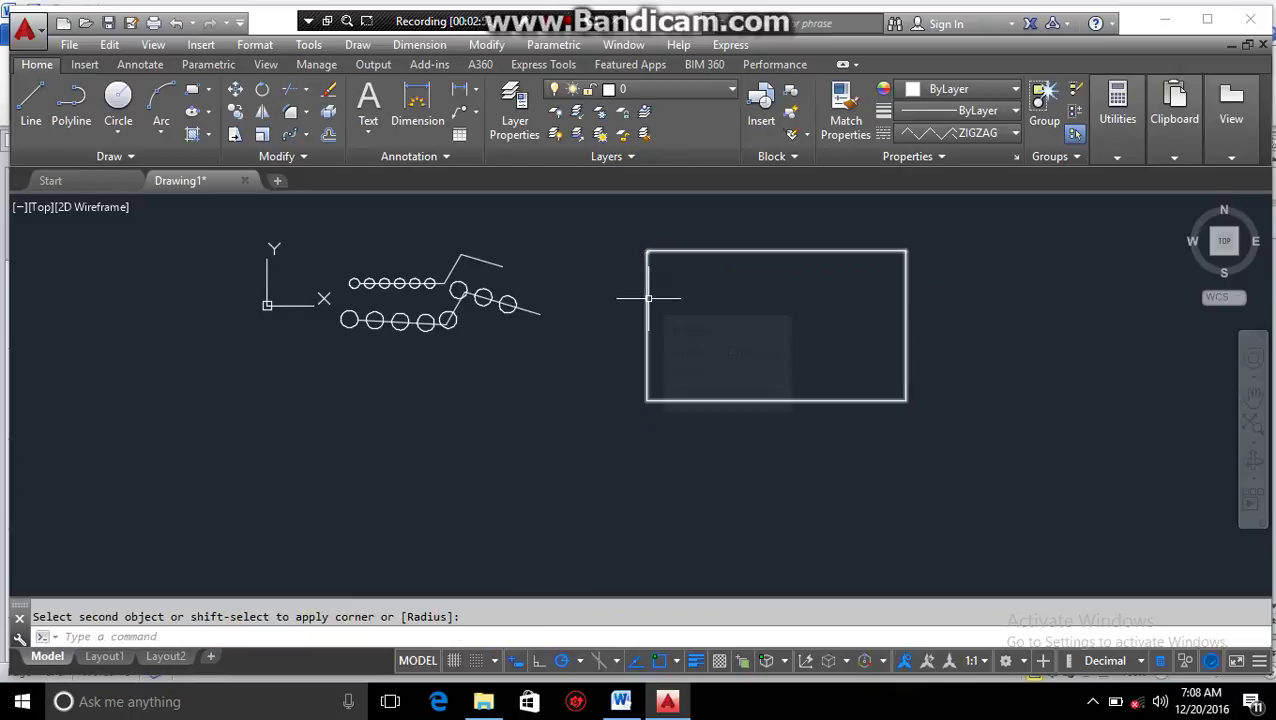
Apply the fillet once more between the rectangle's left and top edges, keeping the radius of 12, and inspect the corner closely
click(296, 112)
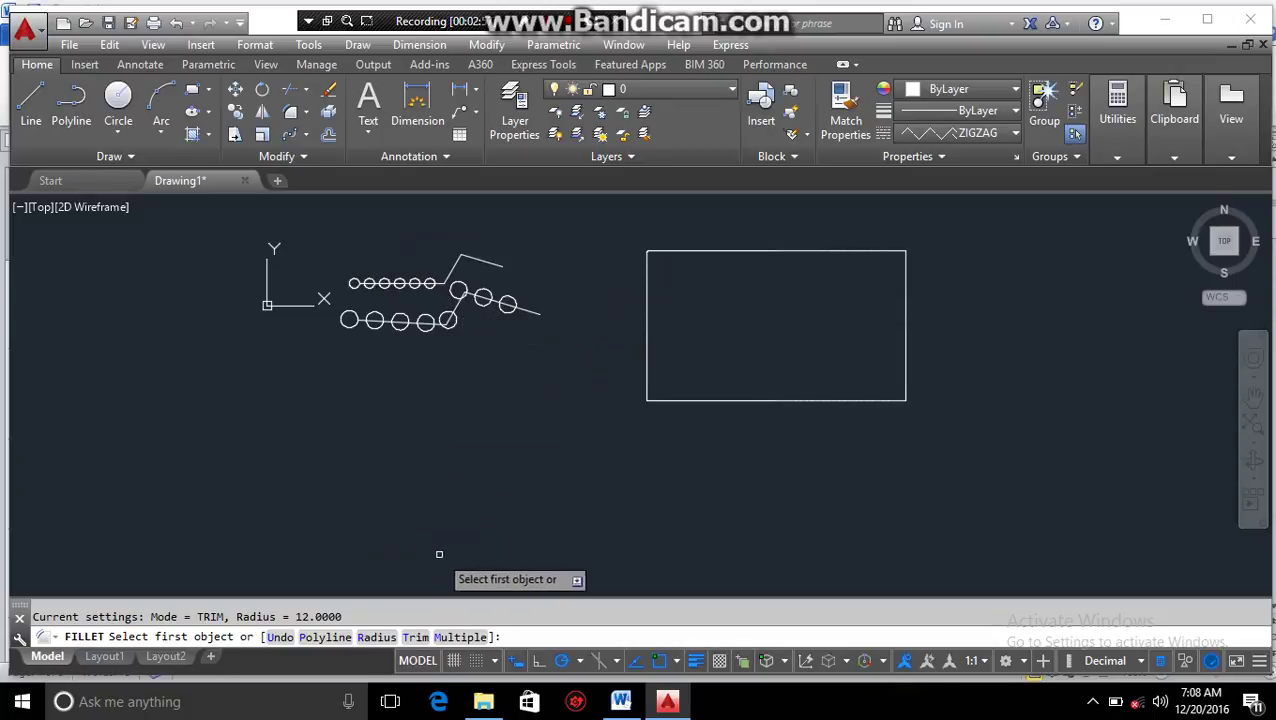
key(Return)
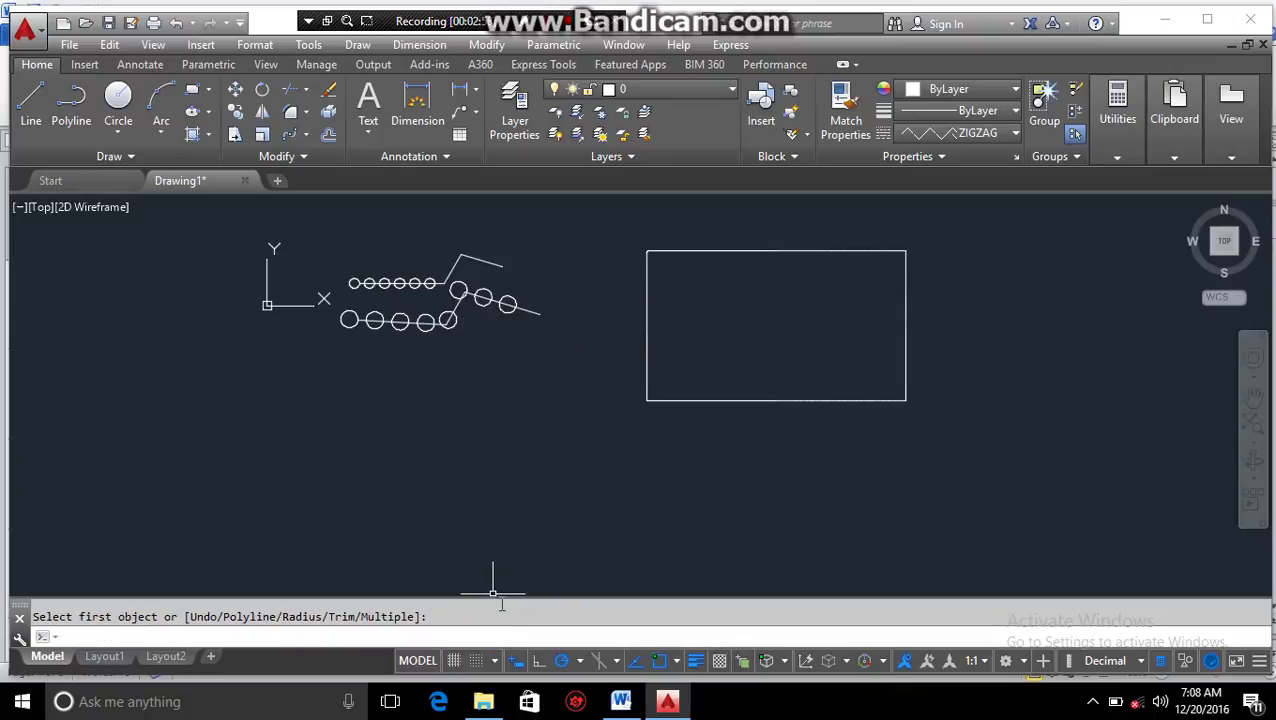
click(291, 115)
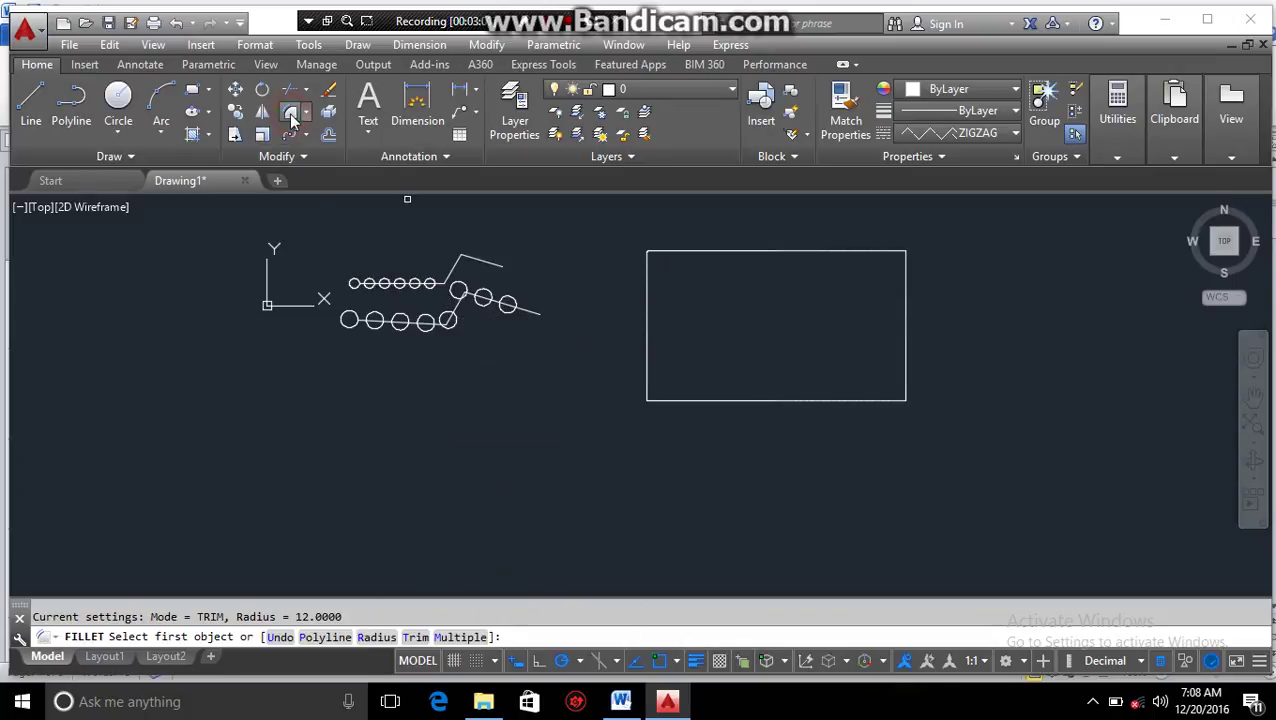
click(369, 637)
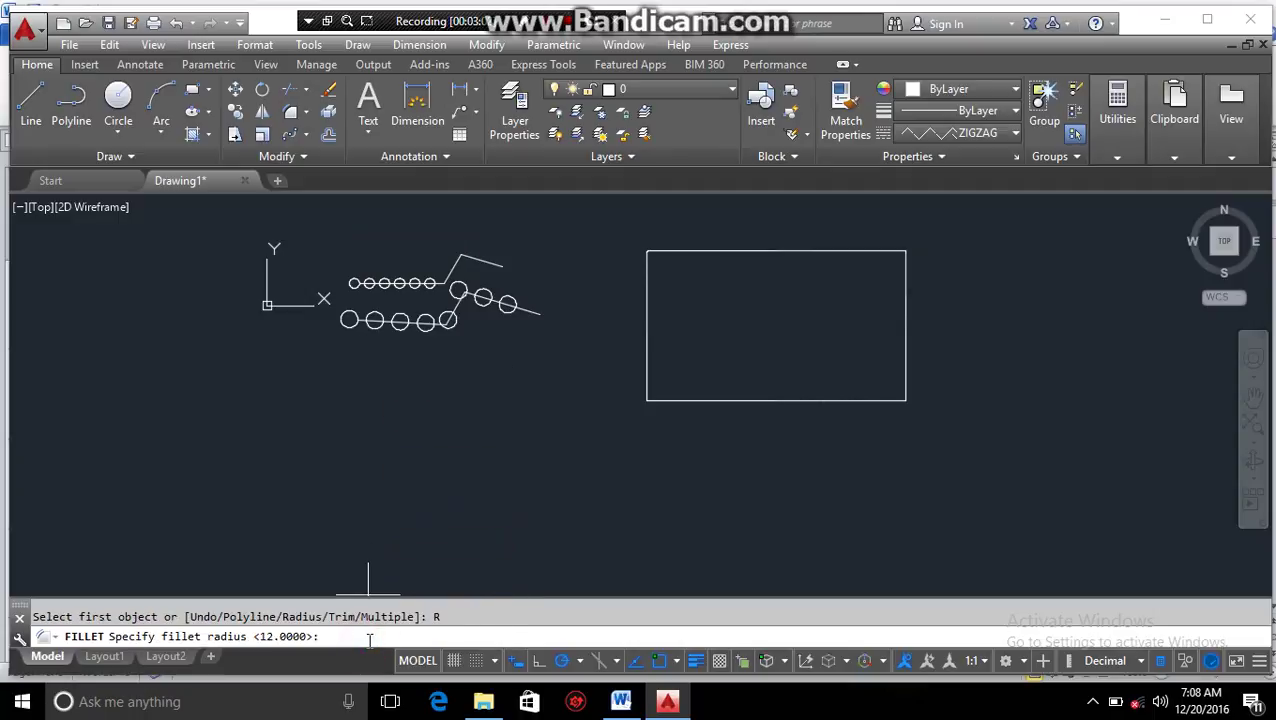
key(Return)
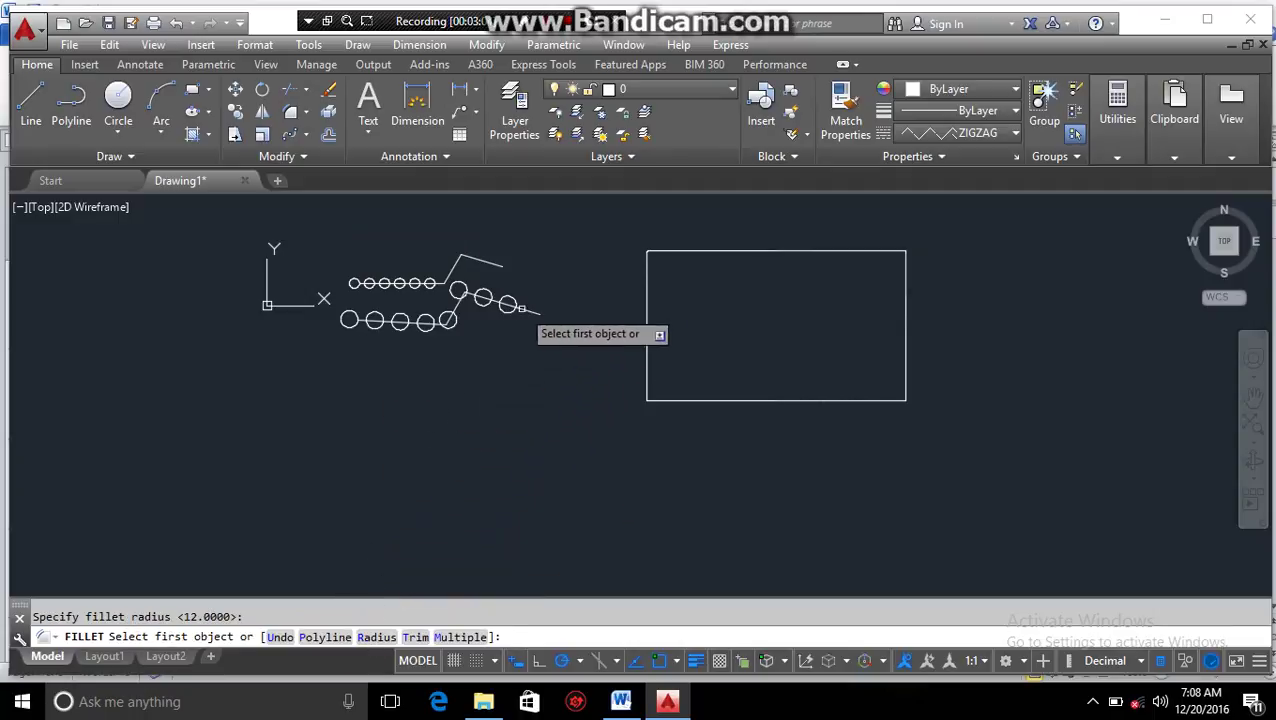
click(647, 315)
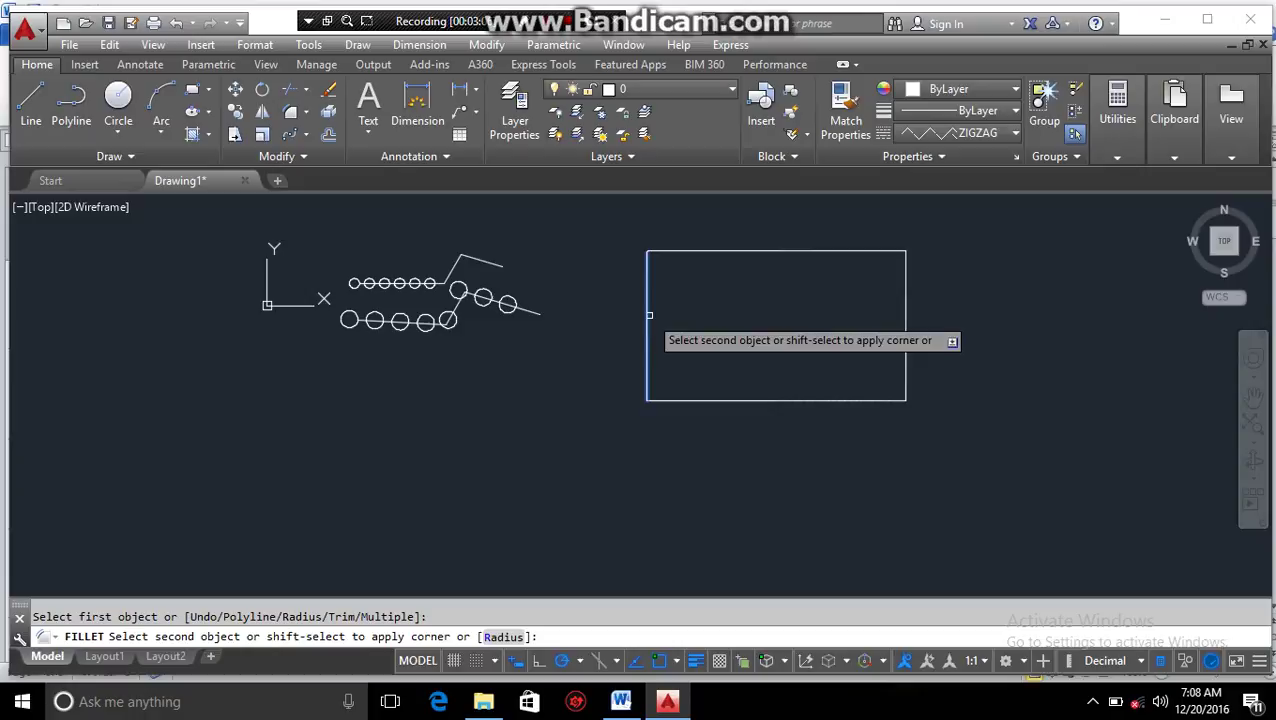
click(660, 251)
scroll(618, 250, up, 8)
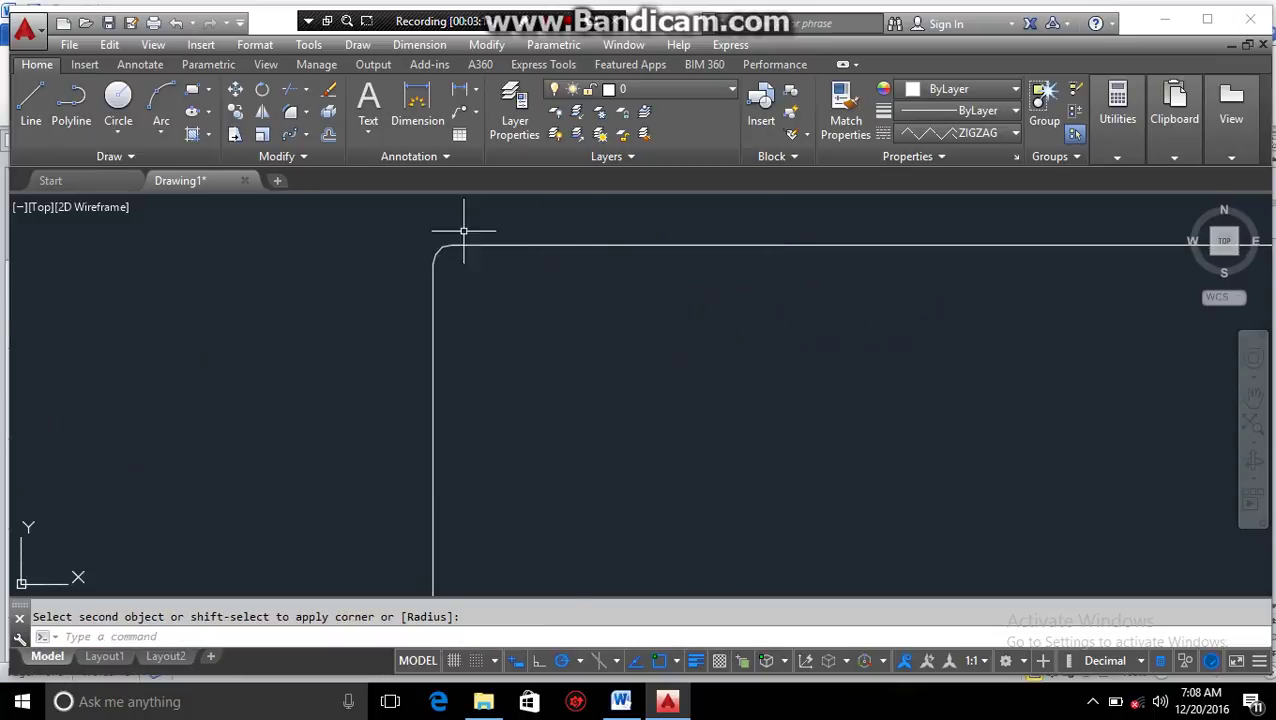
scroll(474, 299, down, 10)
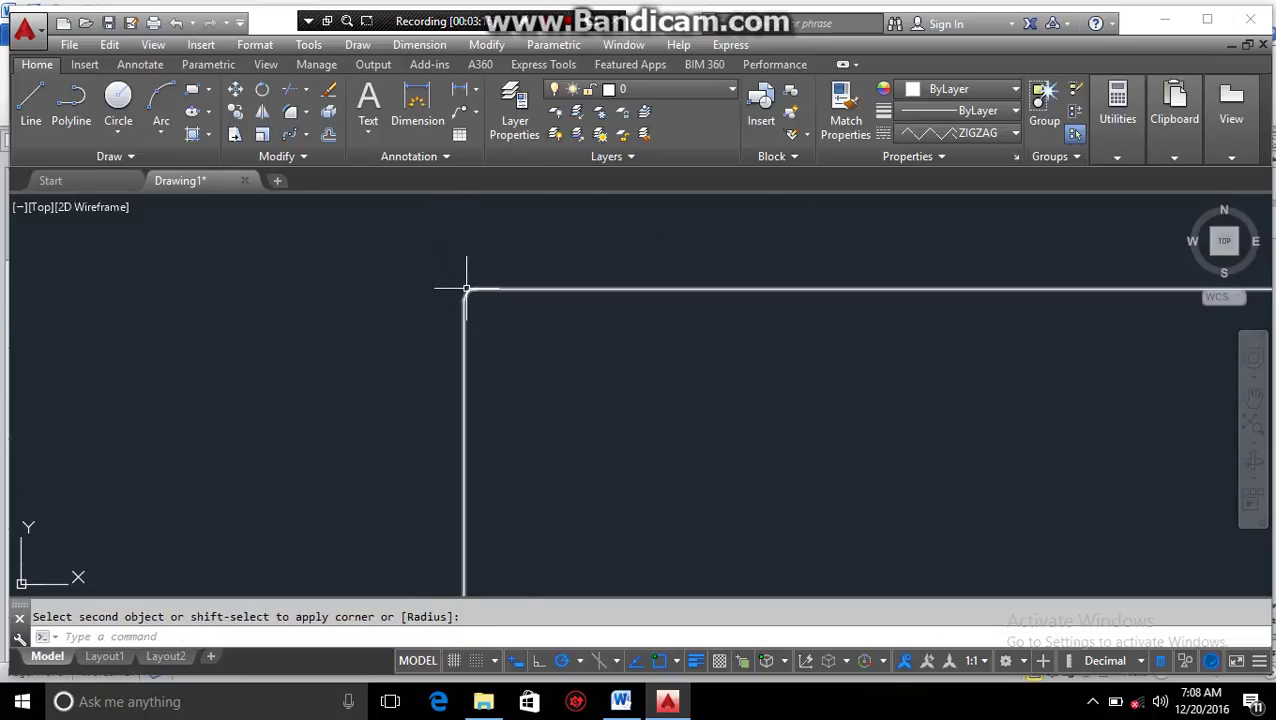
scroll(531, 313, up, 8)
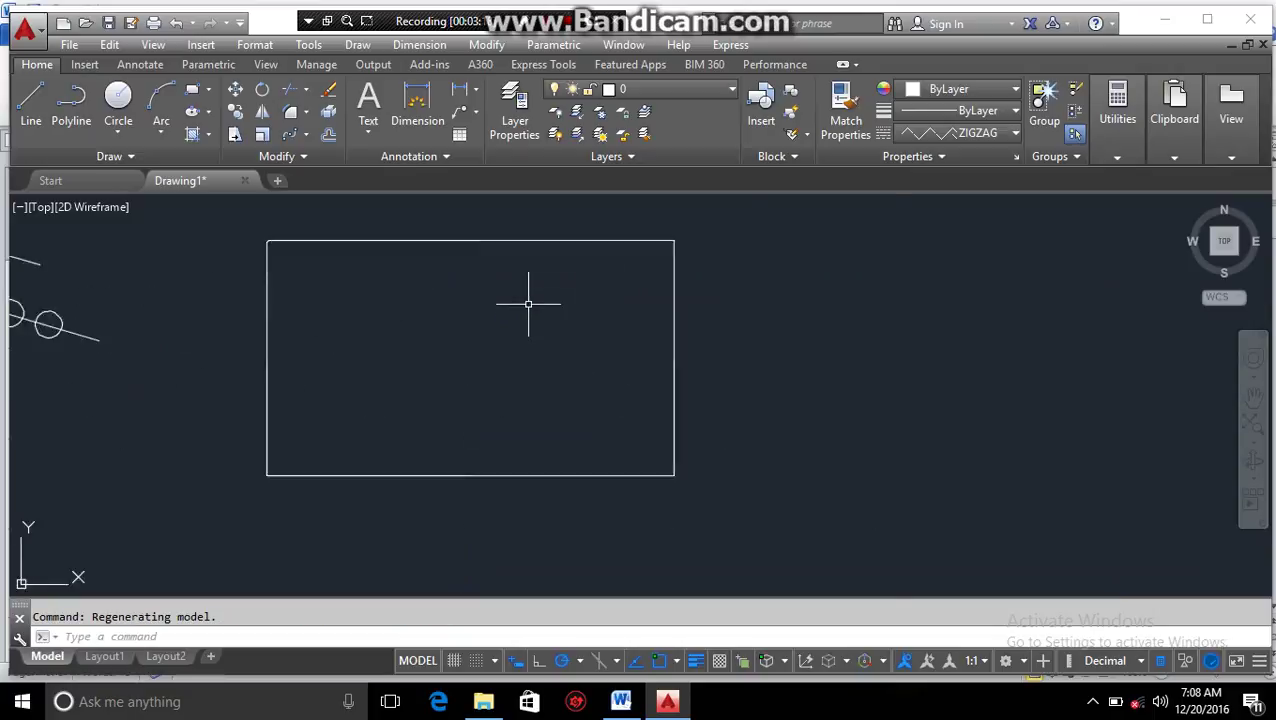
Draw a second, much smaller rectangle in an empty area of the drawing
middle_drag(631, 326, 806, 322)
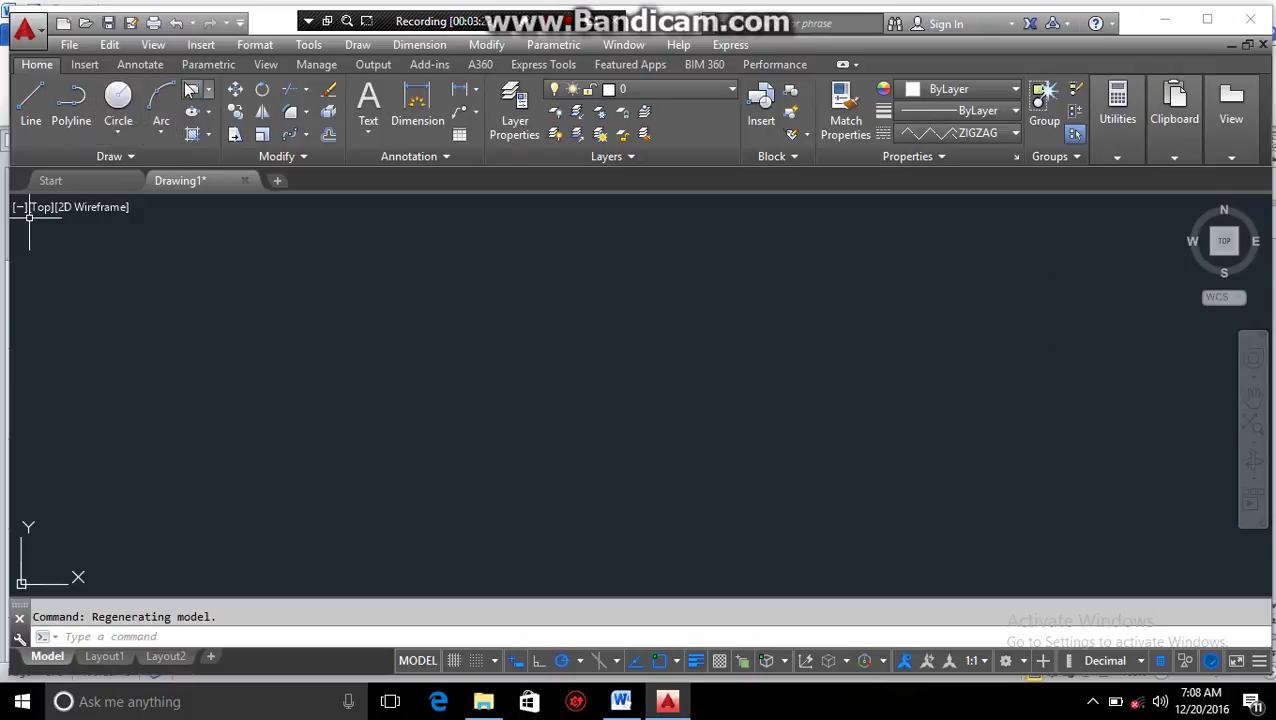
click(192, 89)
click(448, 245)
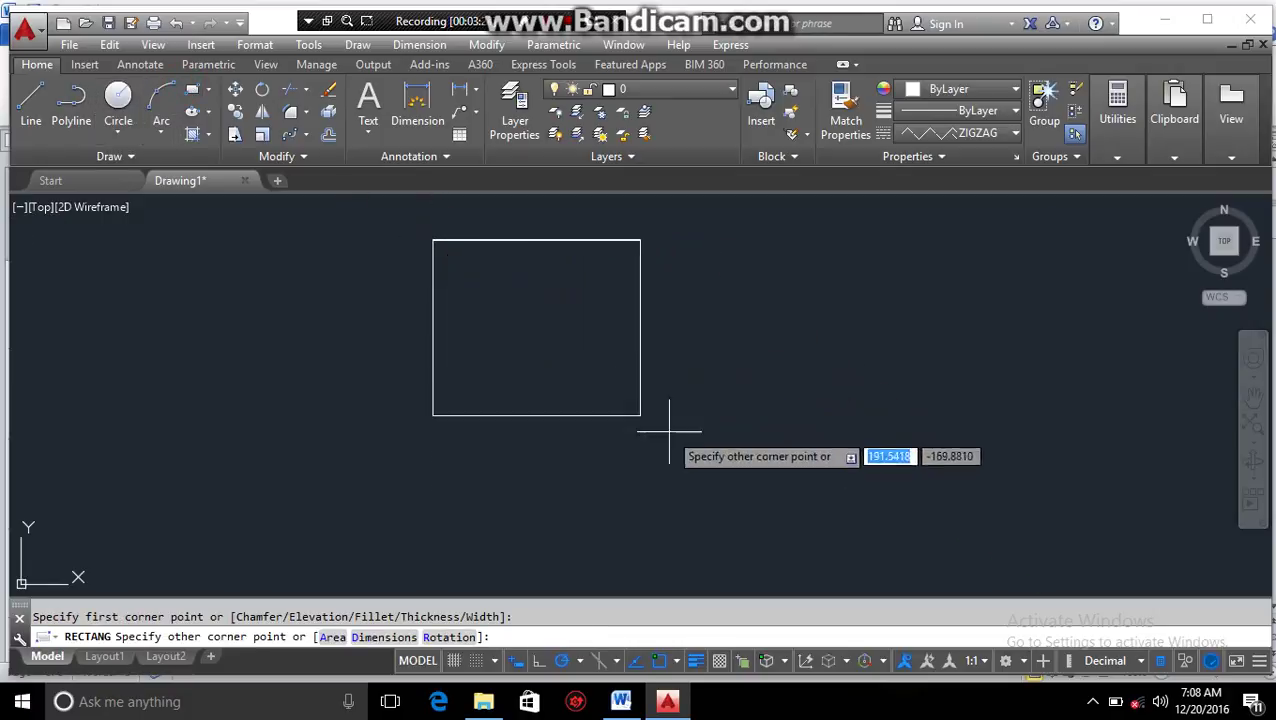
click(879, 492)
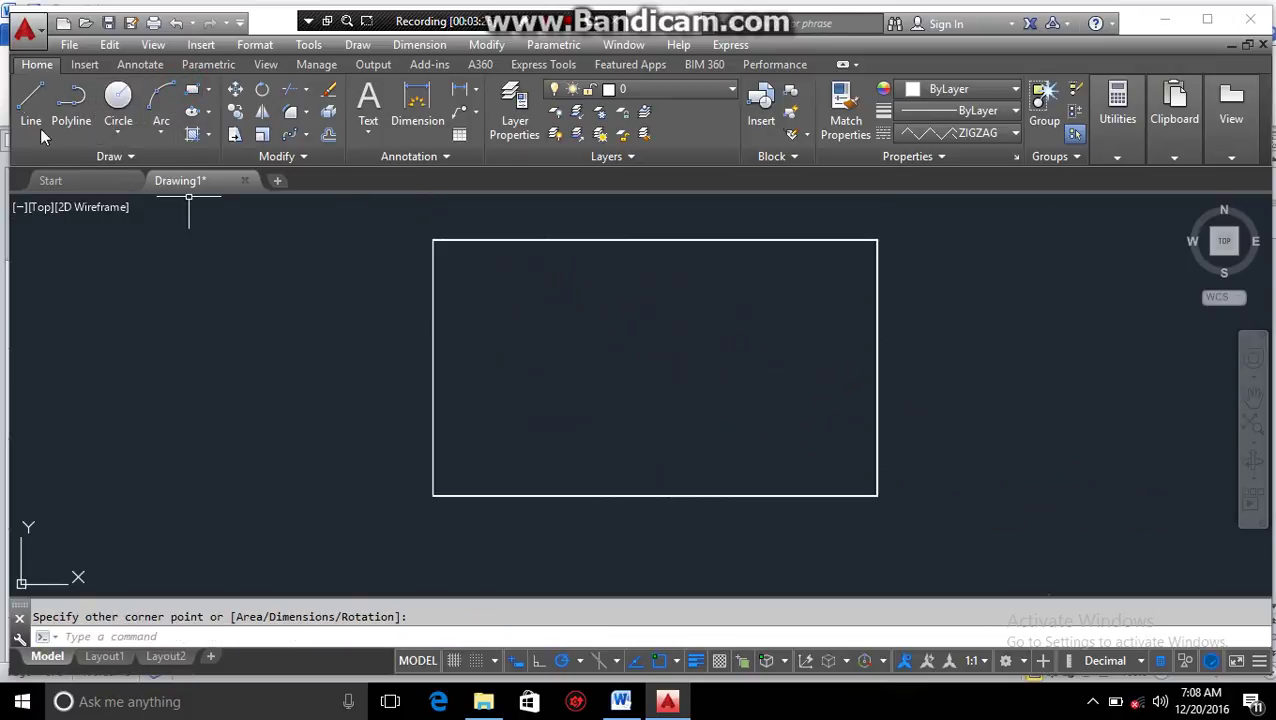
Fillet the upper-left corner of the small rectangle, keeping the radius of 12
click(290, 114)
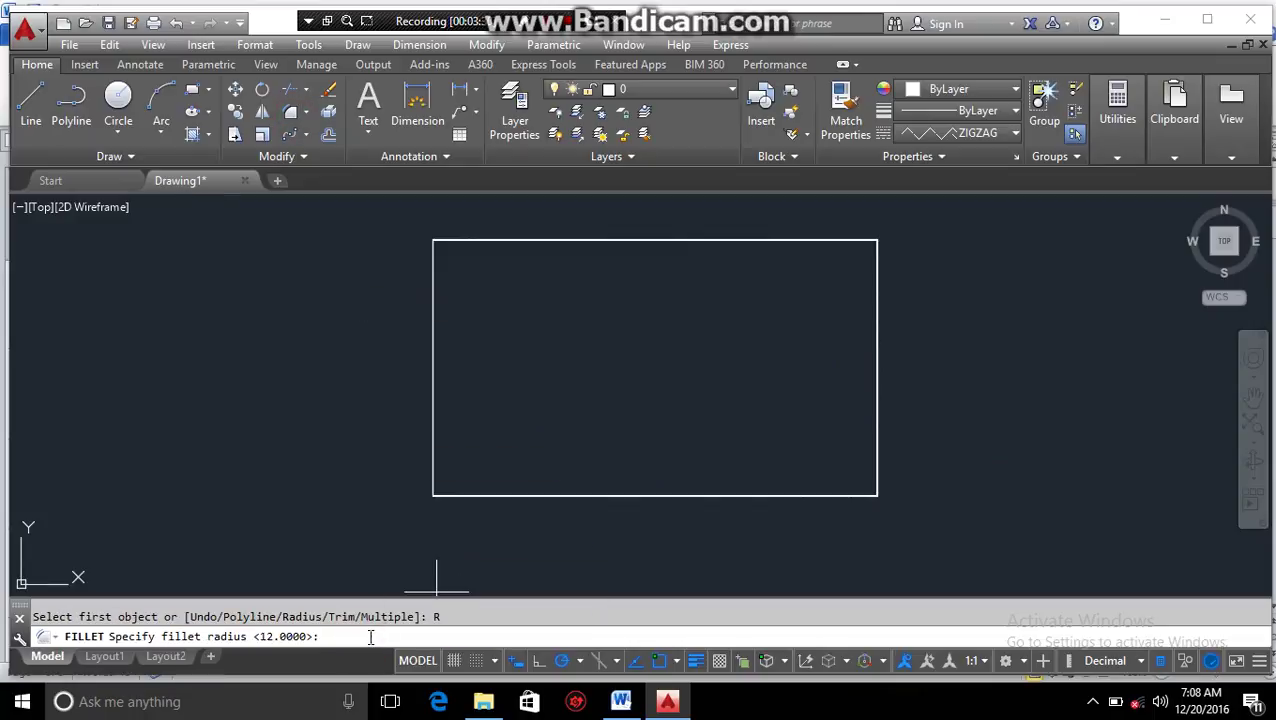
key(Return)
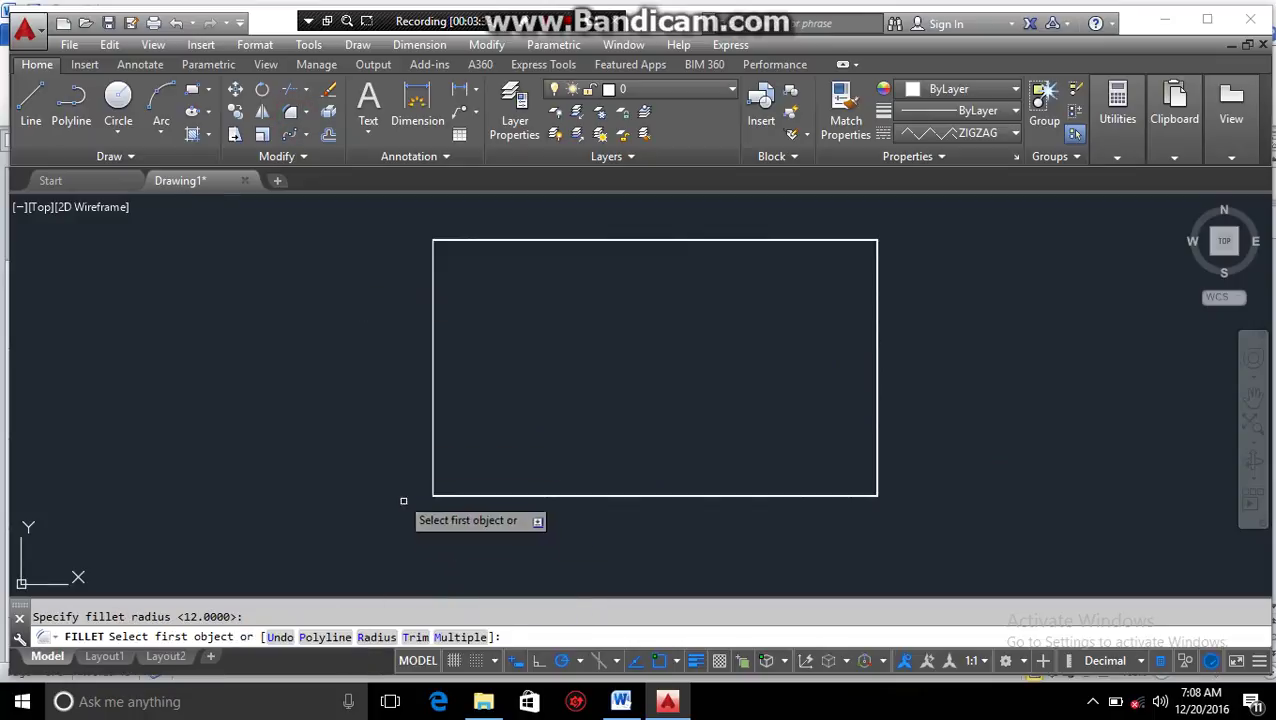
click(431, 359)
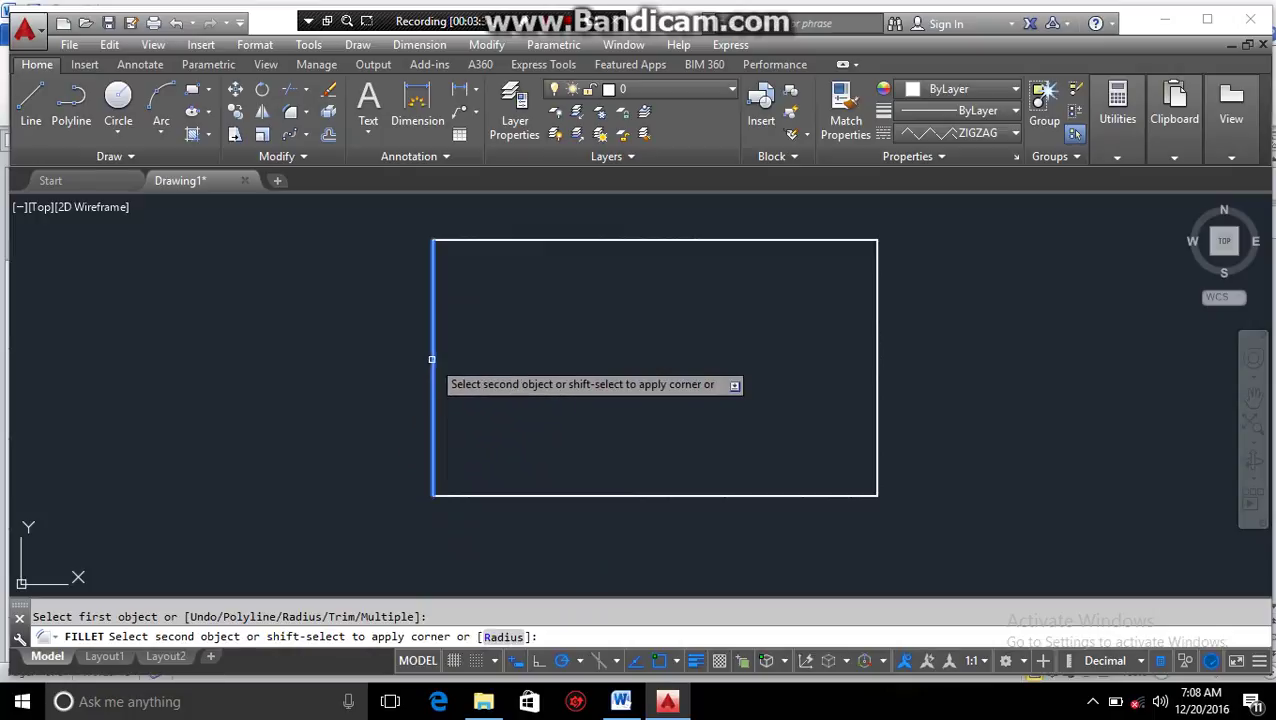
click(490, 238)
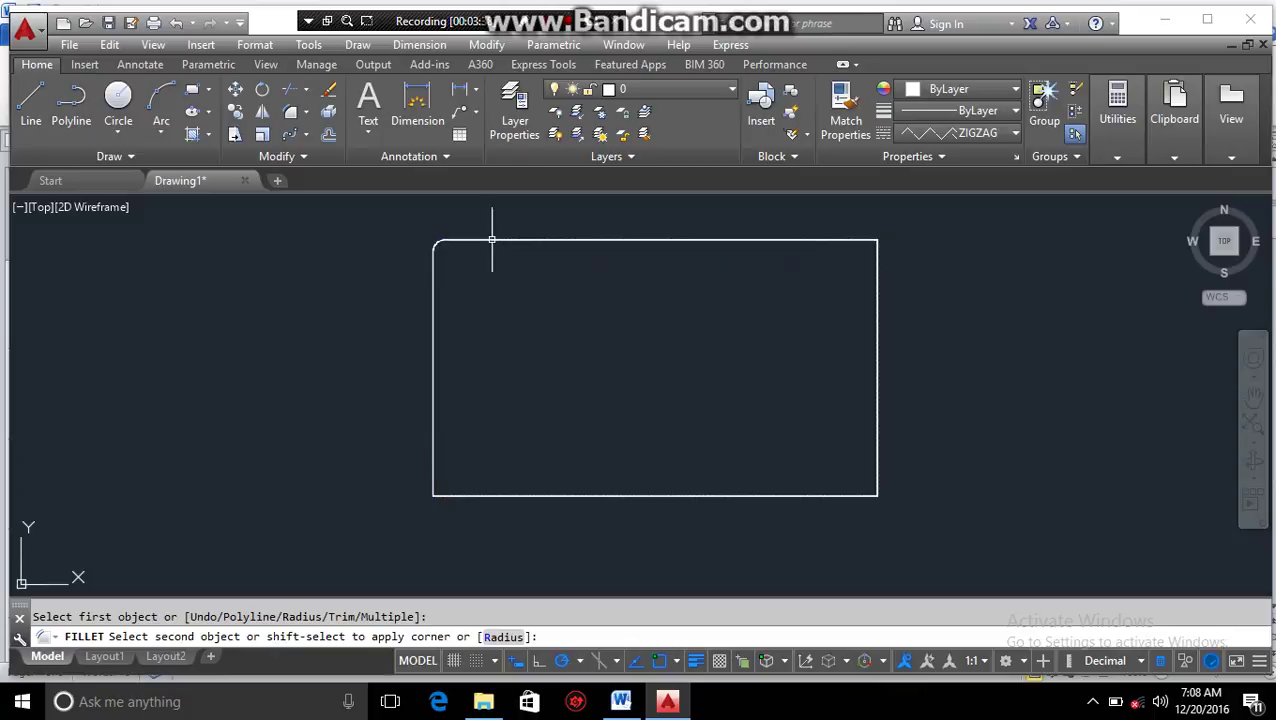
Examine the small rectangle's rounded corner and its line pattern up close, and check the available linetypes
scroll(432, 245, up, 4)
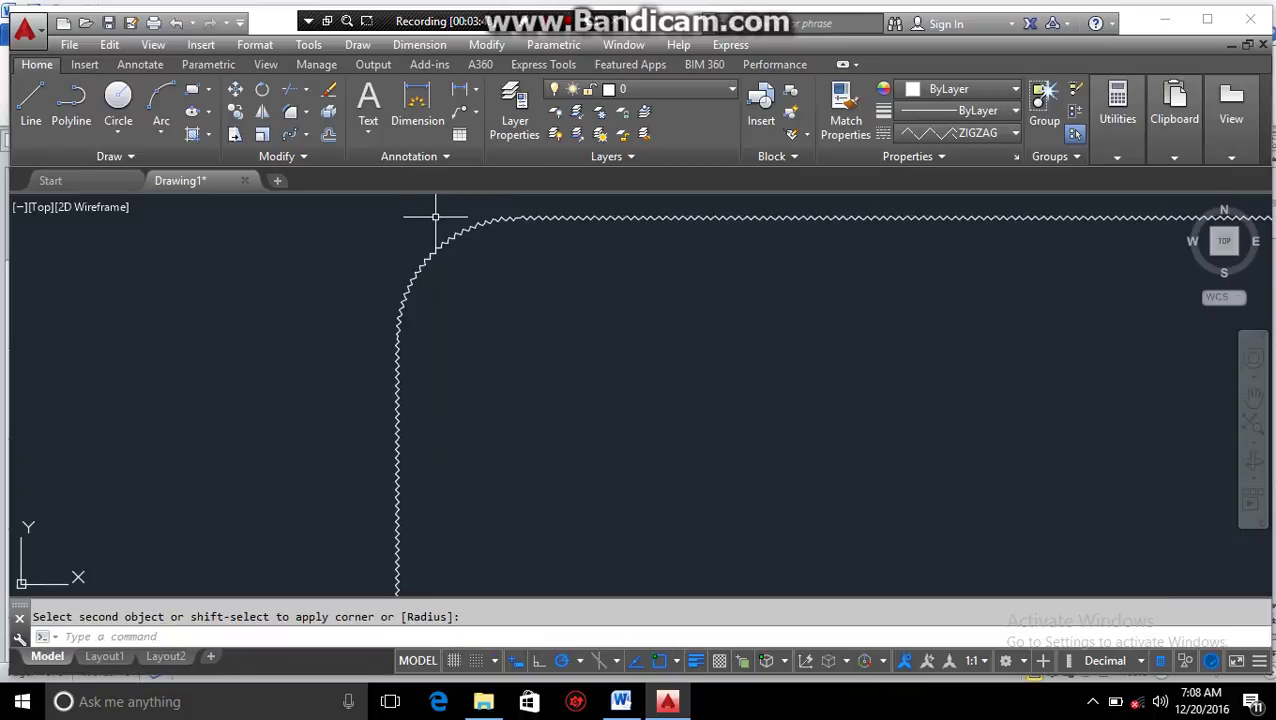
scroll(435, 217, down, 3)
scroll(404, 252, up, 2)
scroll(404, 252, up, 5)
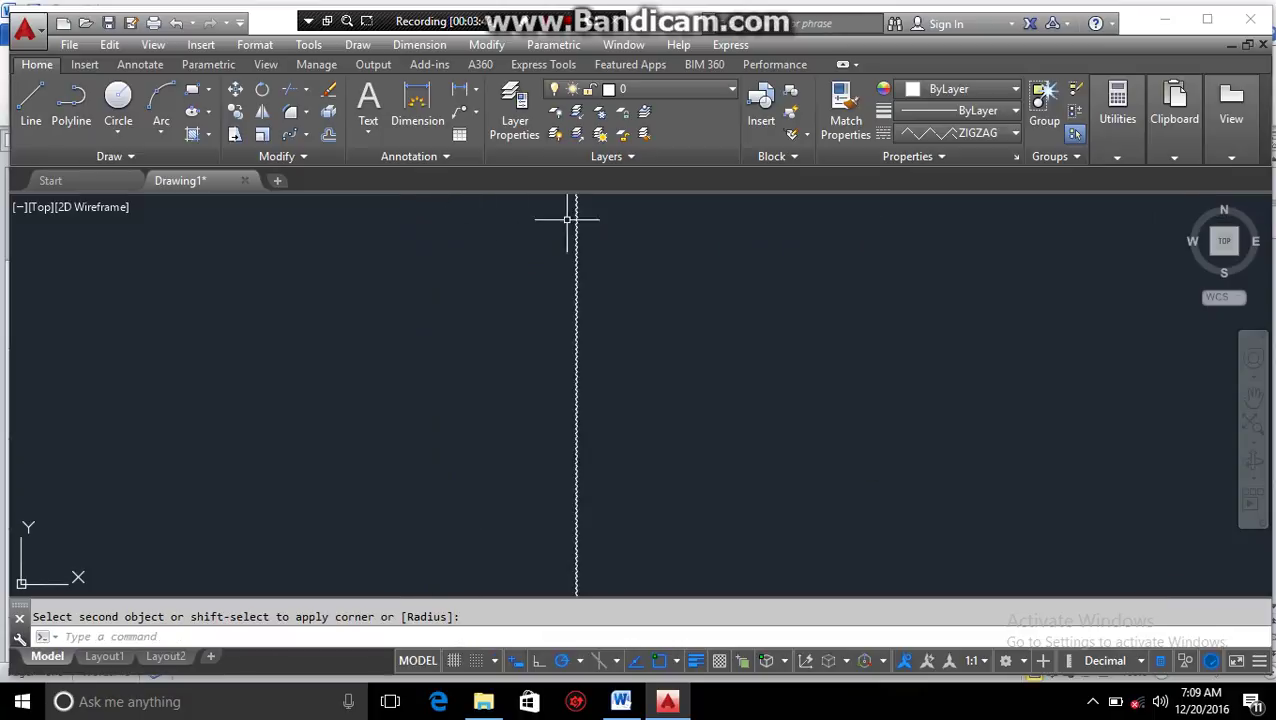
middle_drag(627, 251, 467, 433)
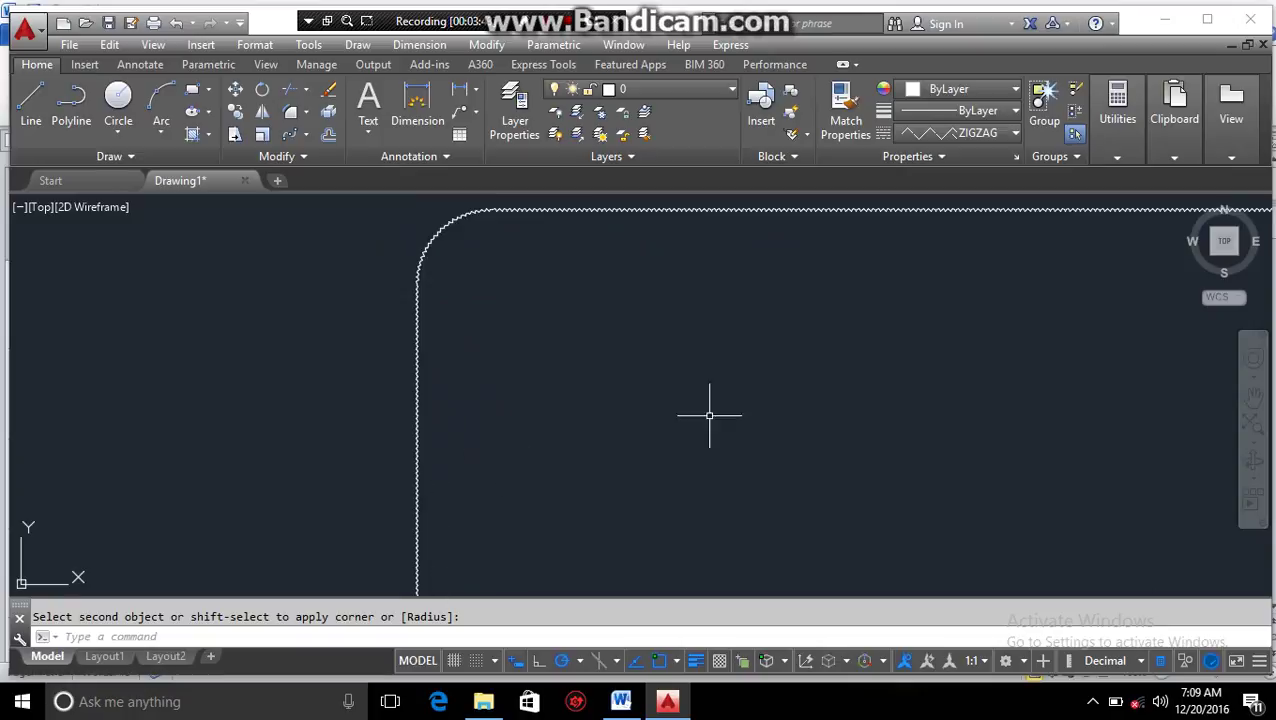
click(980, 134)
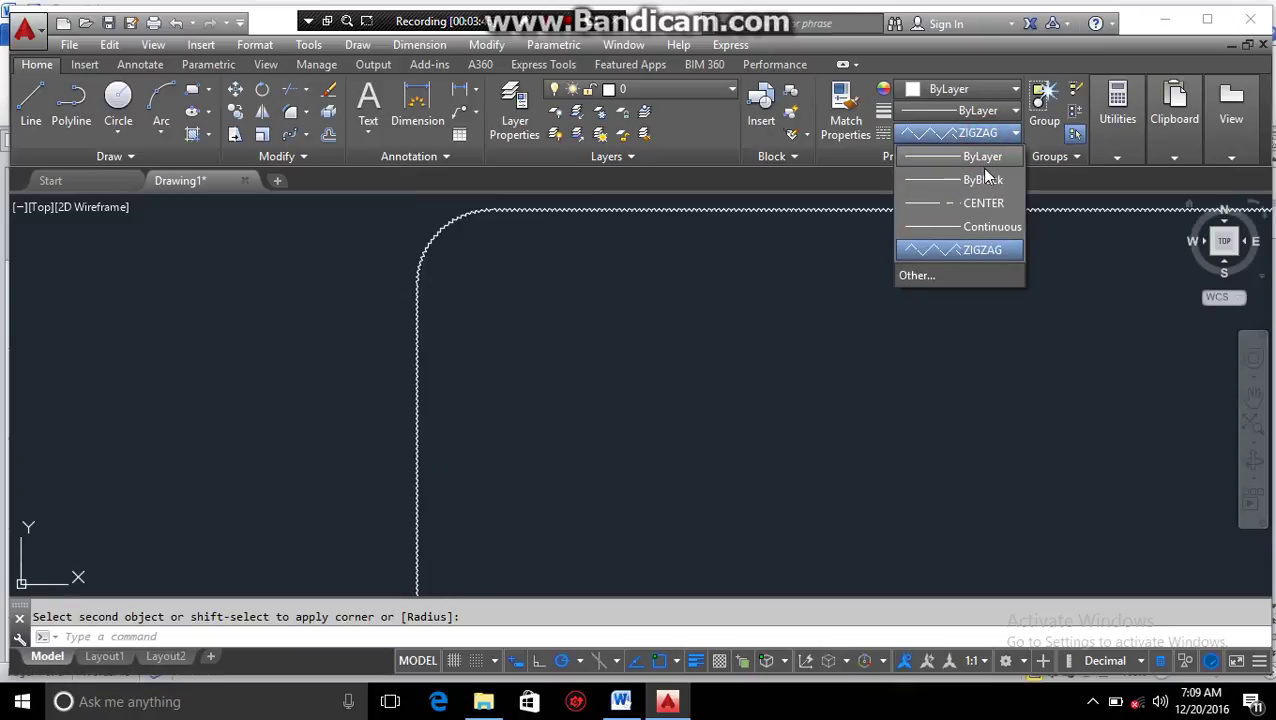
key(Escape)
Chamfer the lower-right corner of the small rectangle with both chamfer distances set to 10, and inspect the cut corner closely
scroll(477, 299, down, 5)
middle_drag(663, 379, 490, 323)
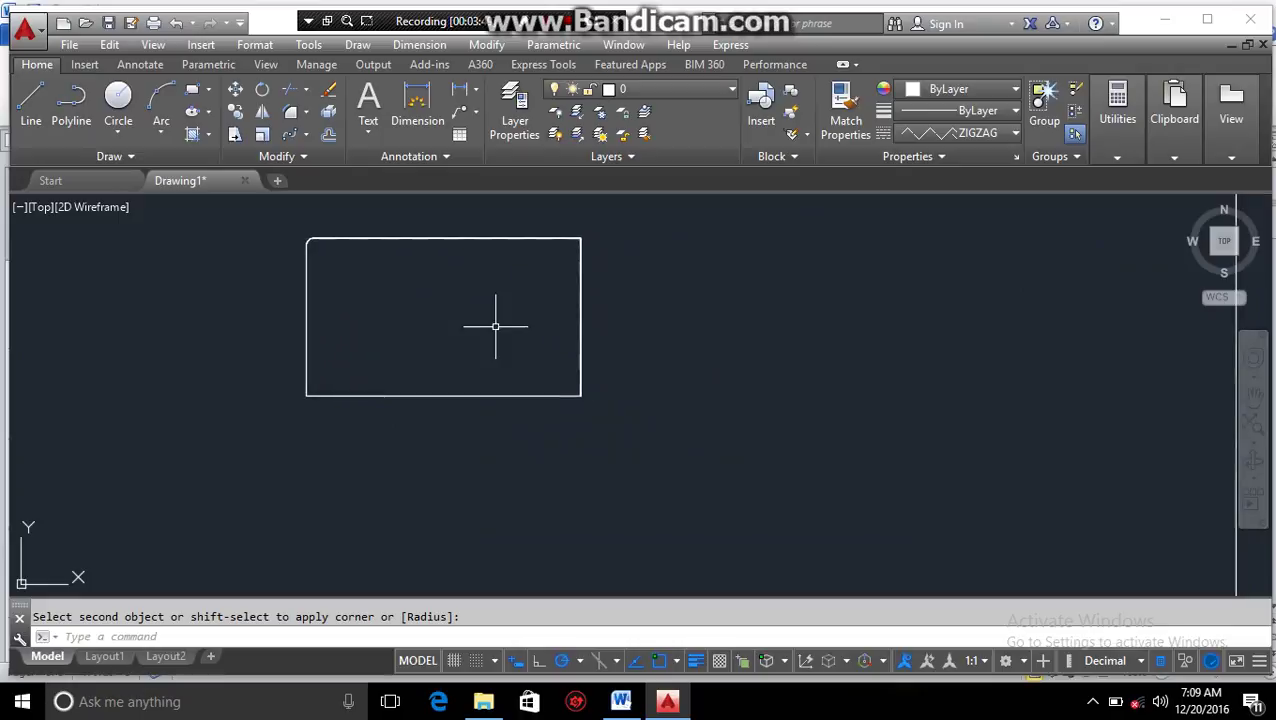
click(310, 118)
click(321, 174)
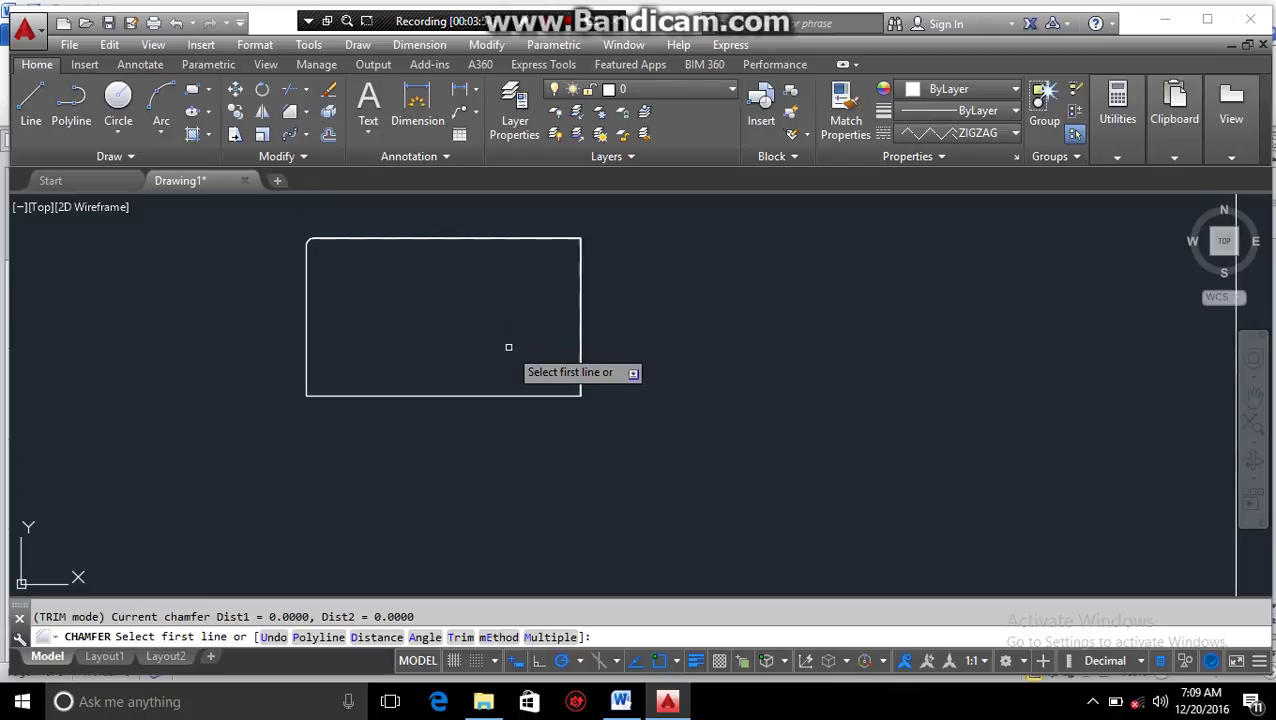
click(388, 637)
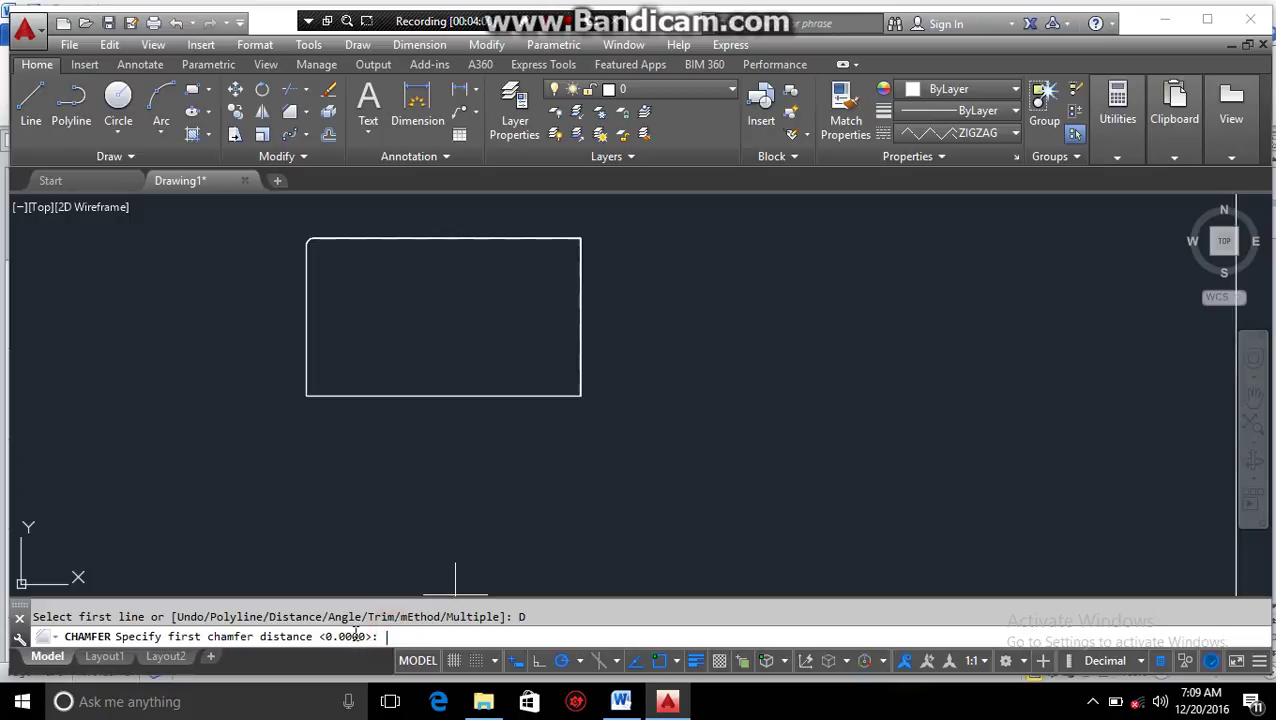
key(Return)
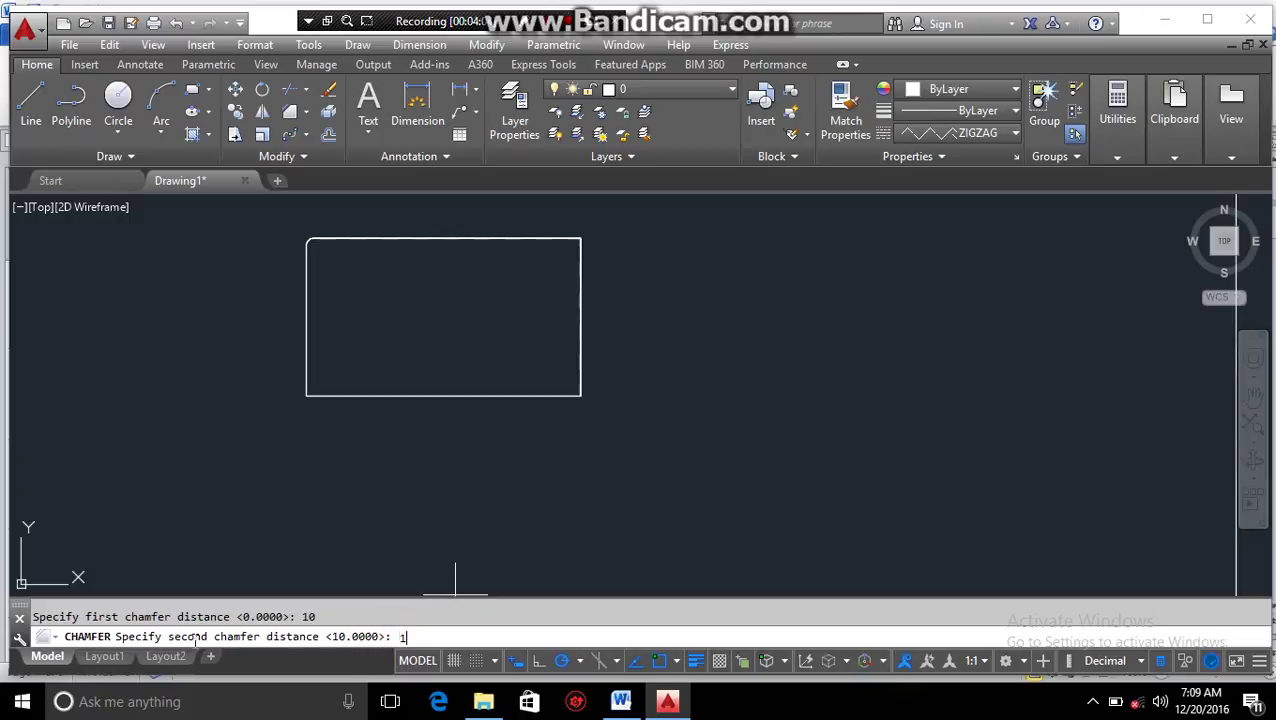
key(Return)
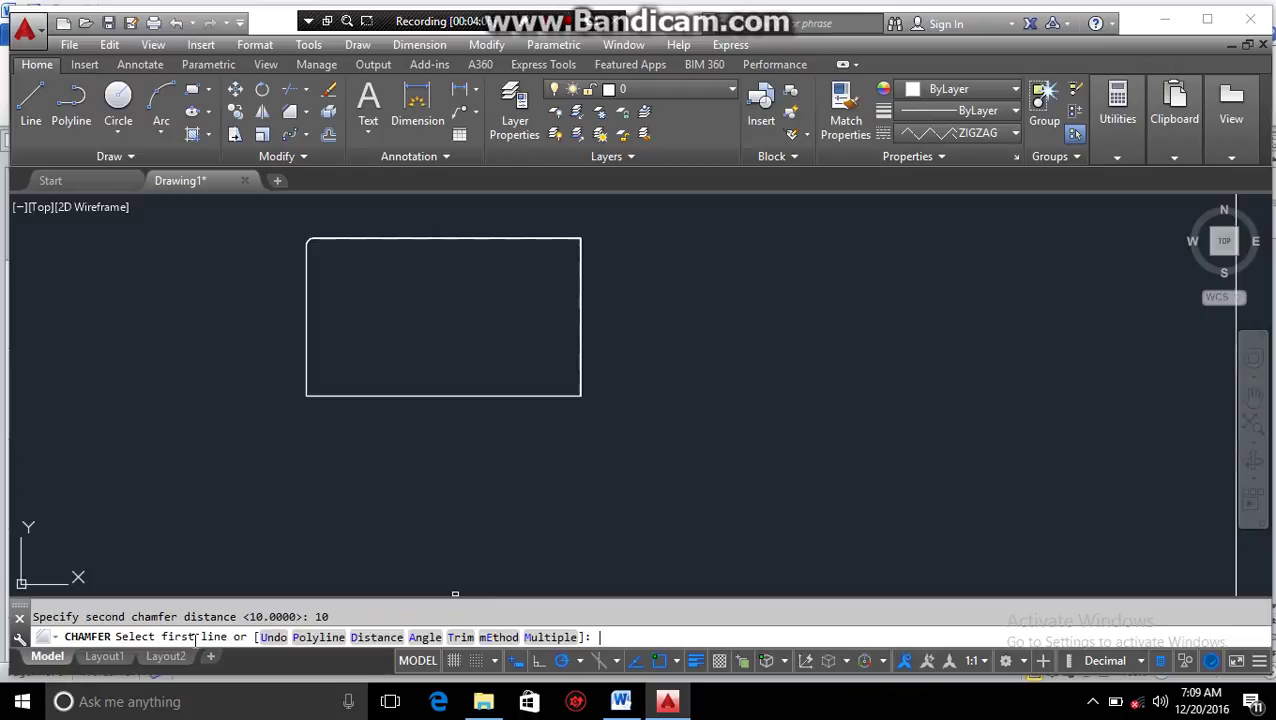
click(458, 397)
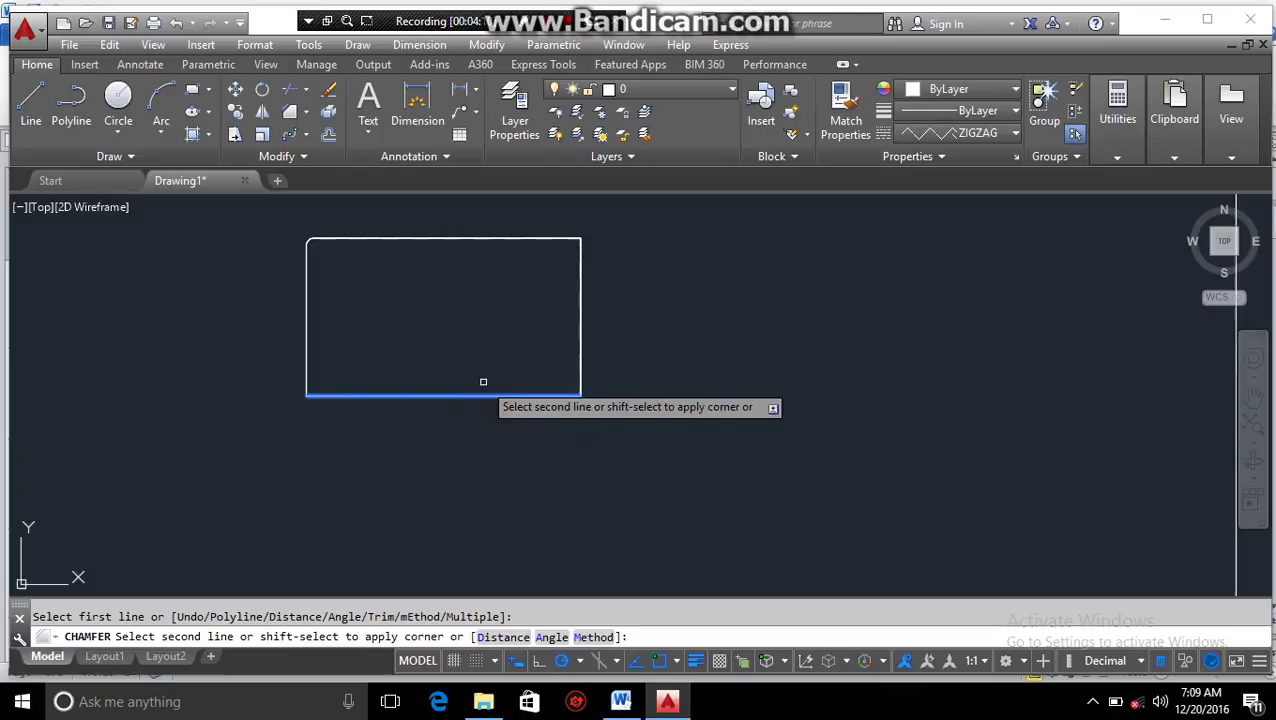
click(581, 352)
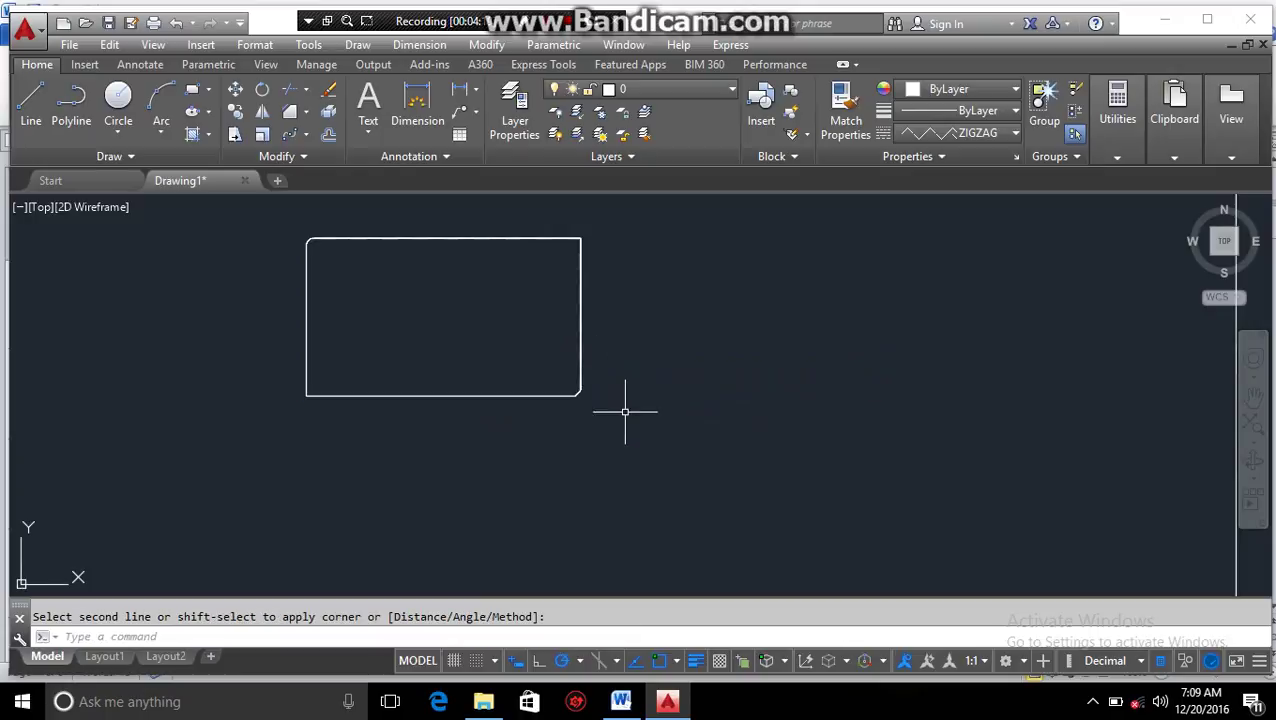
scroll(590, 400, up, 4)
scroll(508, 373, up, 4)
scroll(508, 373, down, 6)
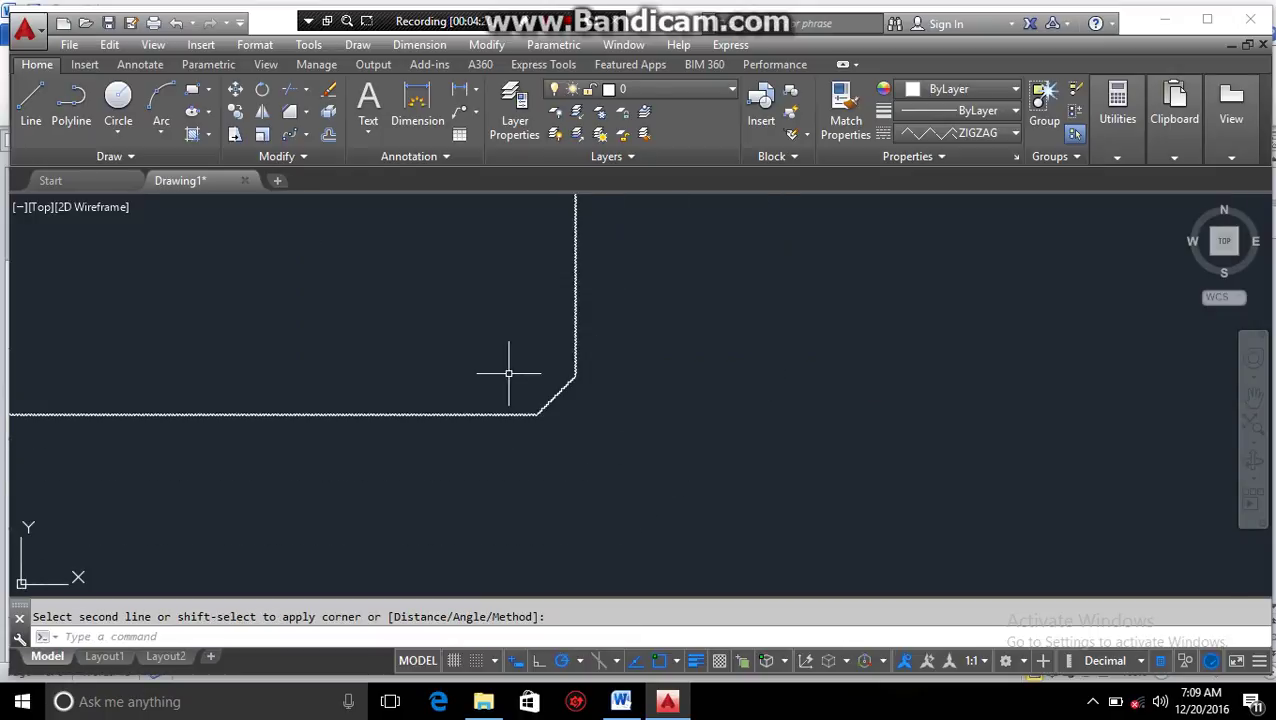
Set the current linetype to ByLayer and bring the whole small rectangle back into view
click(966, 134)
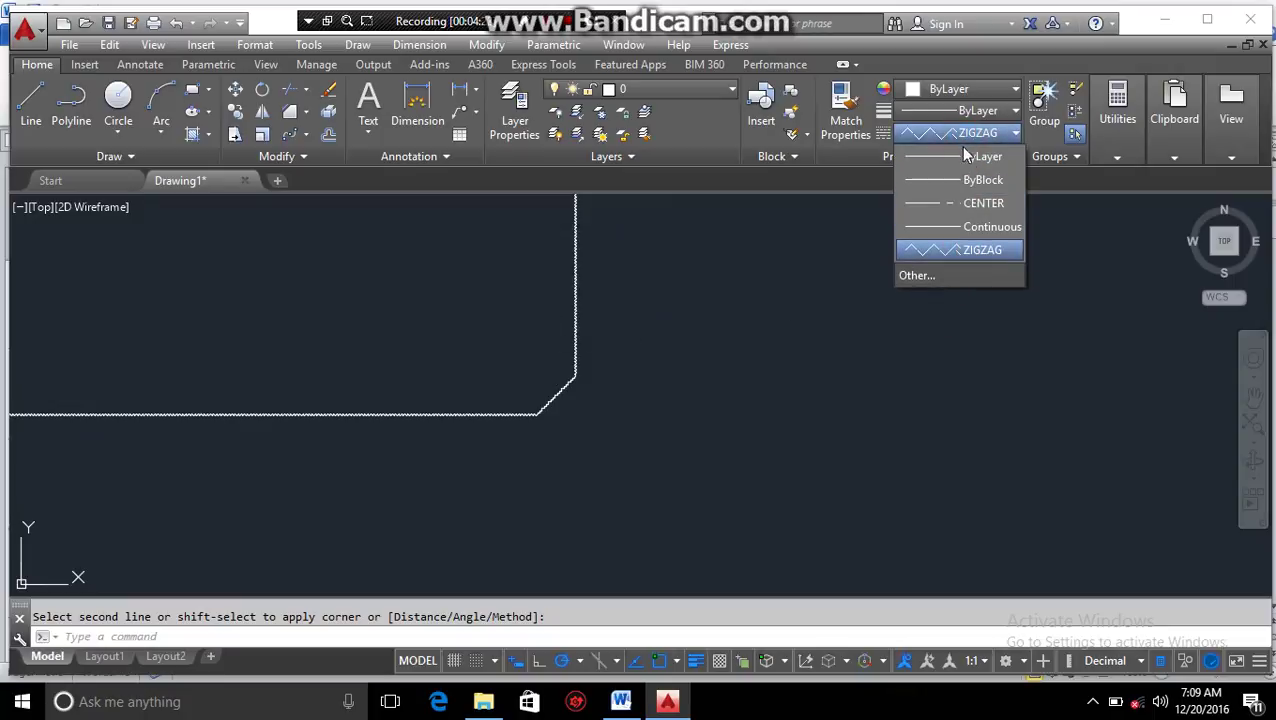
click(966, 158)
scroll(726, 336, down, 3)
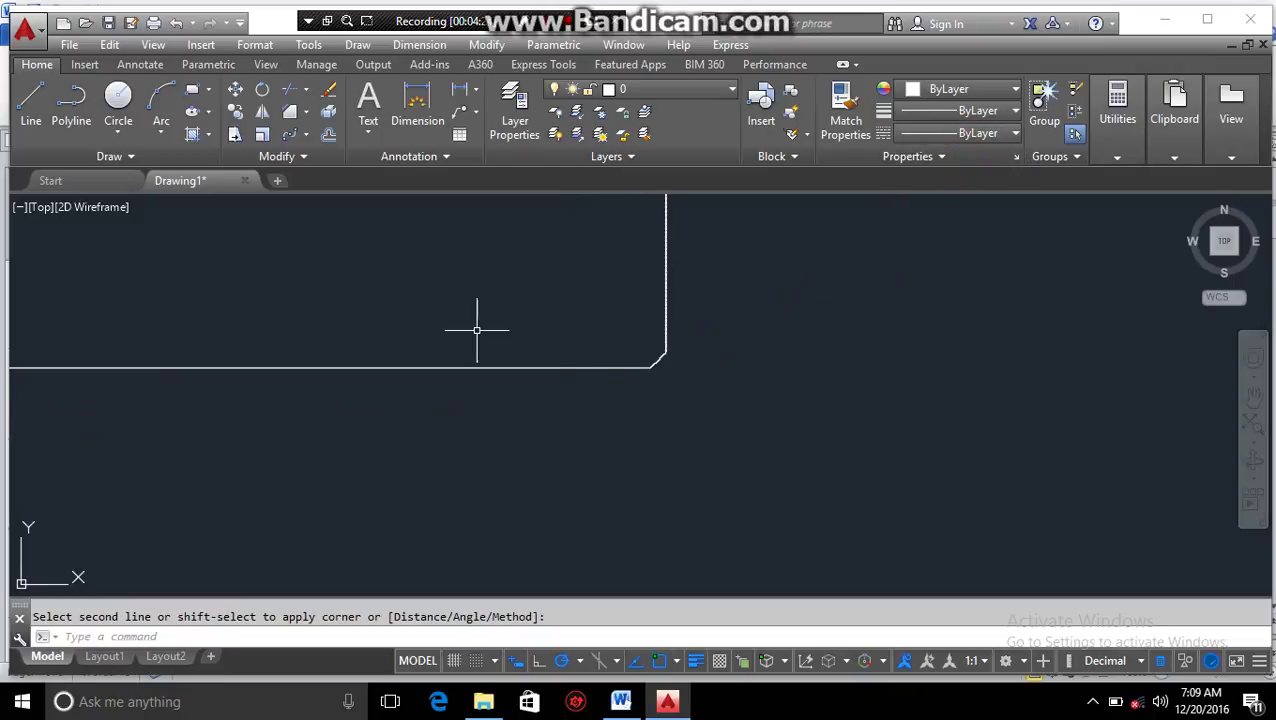
scroll(476, 332, down, 3)
middle_drag(476, 333, 533, 455)
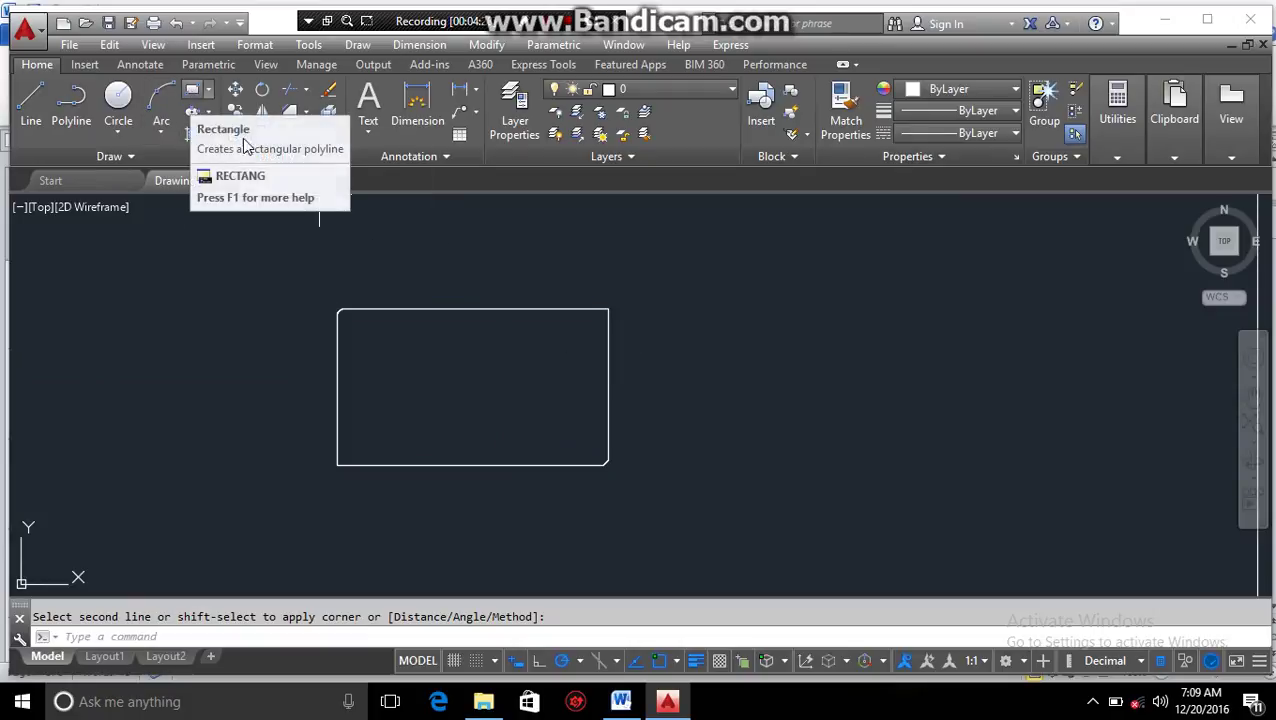
click(307, 113)
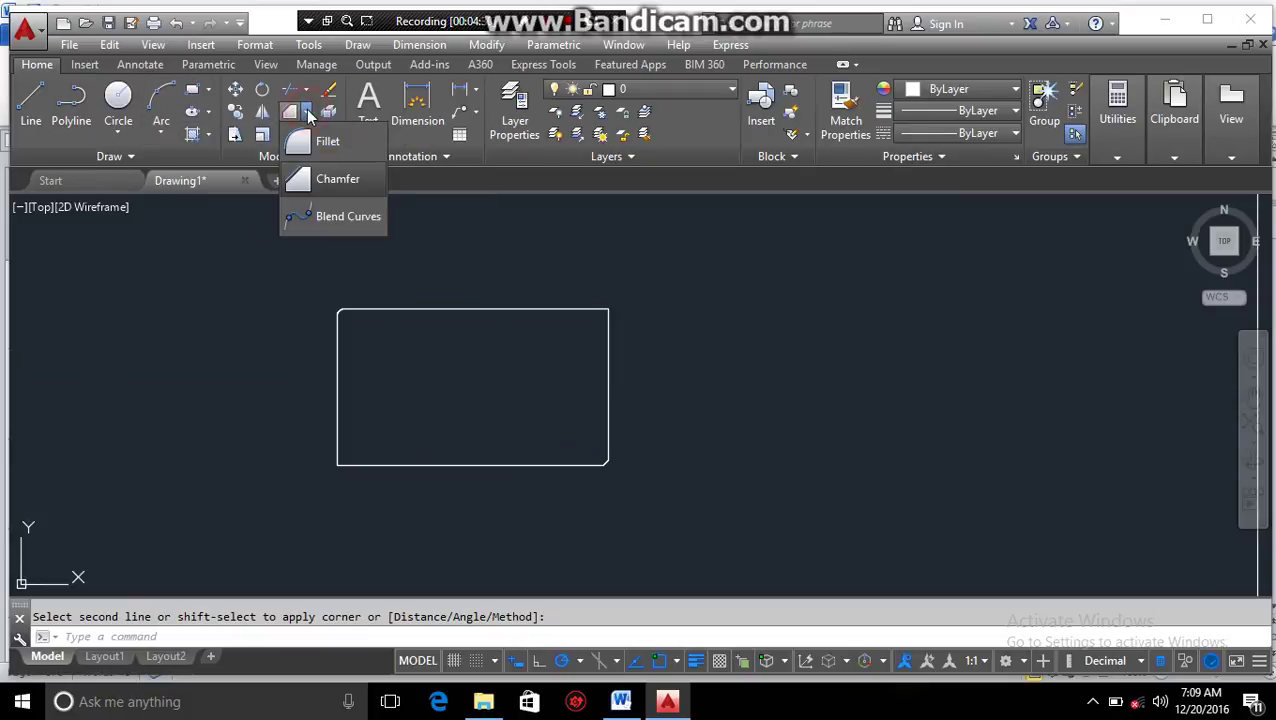
click(307, 113)
click(308, 114)
click(308, 114)
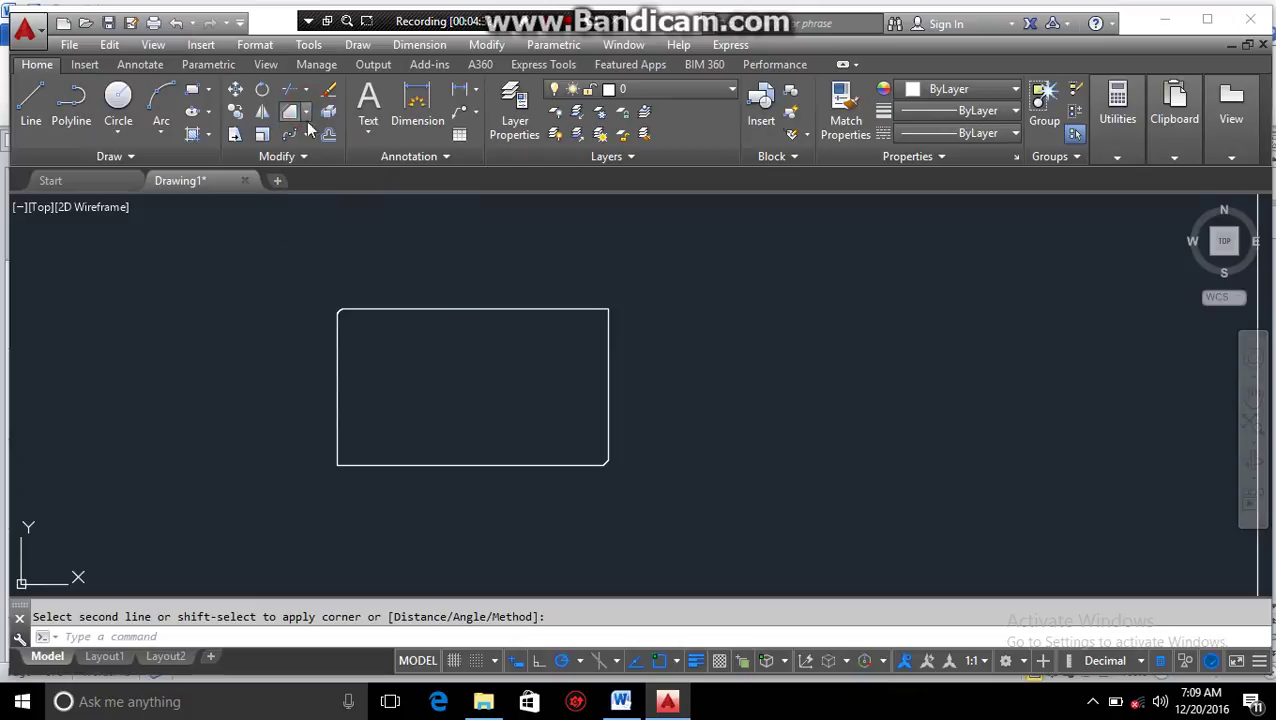
click(305, 134)
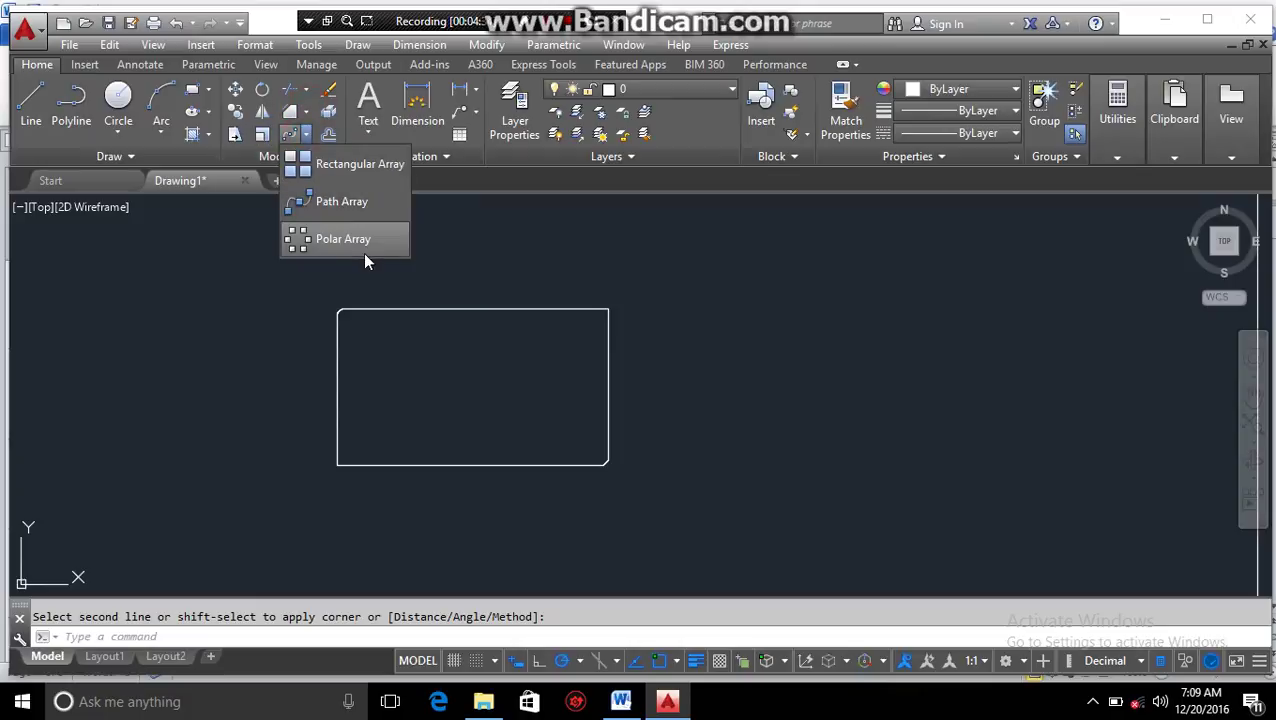
click(505, 360)
Erase every object in the drawing, including both rectangles and the path arrays of circles
scroll(505, 350, down, 3)
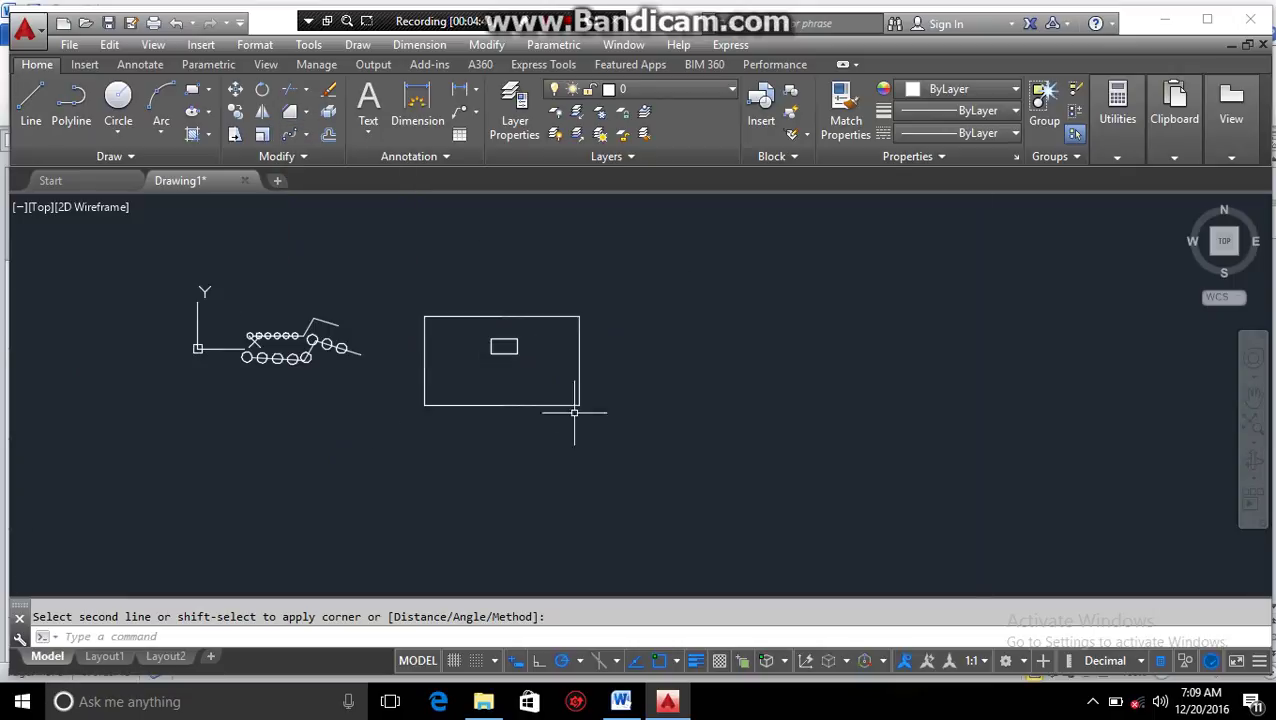
mouse_move(683, 455)
mouse_down()
mouse_move(548, 336)
mouse_move(177, 356)
mouse_move(253, 517)
mouse_up()
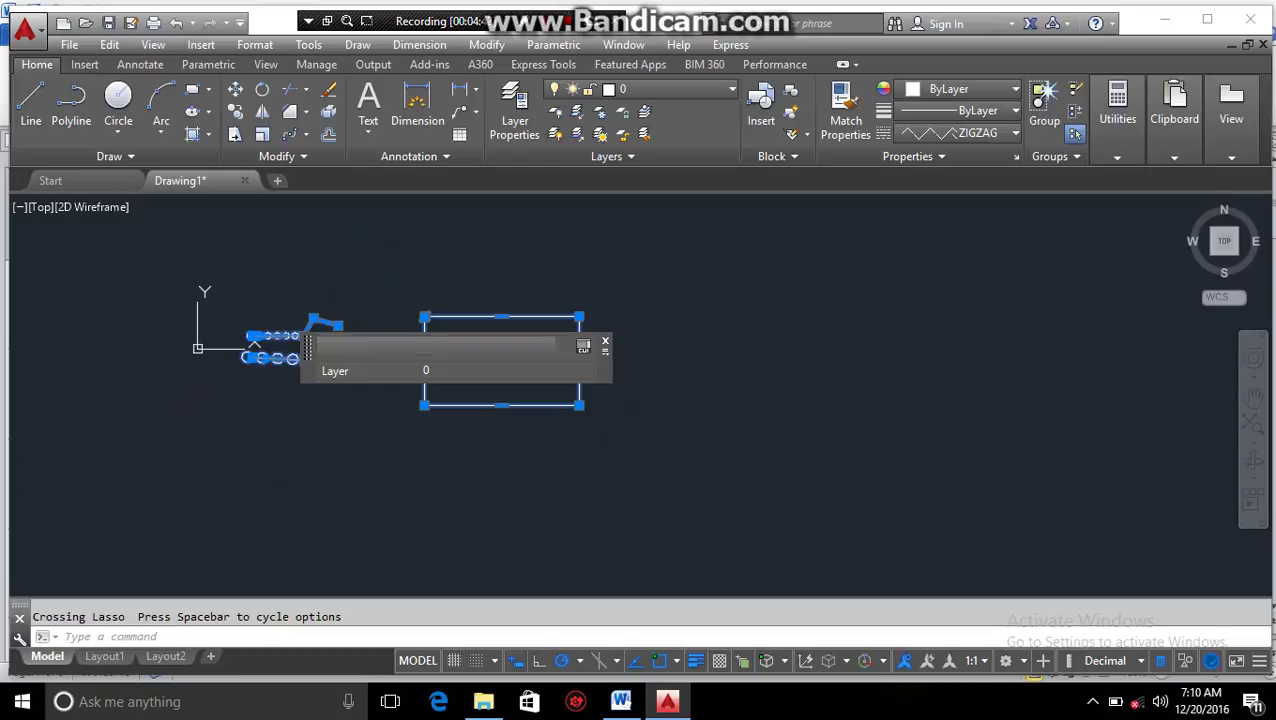
key(Delete)
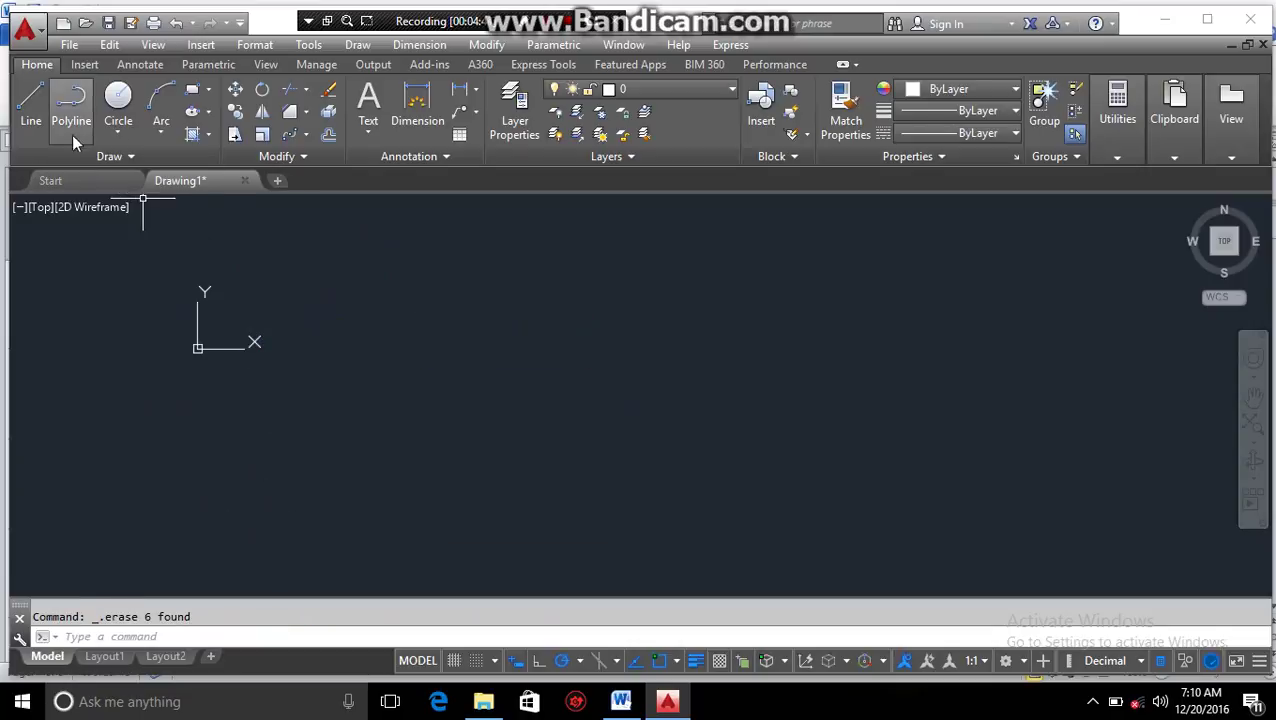
Draw a small circle in the emptied drawing area
click(118, 95)
click(368, 293)
click(374, 295)
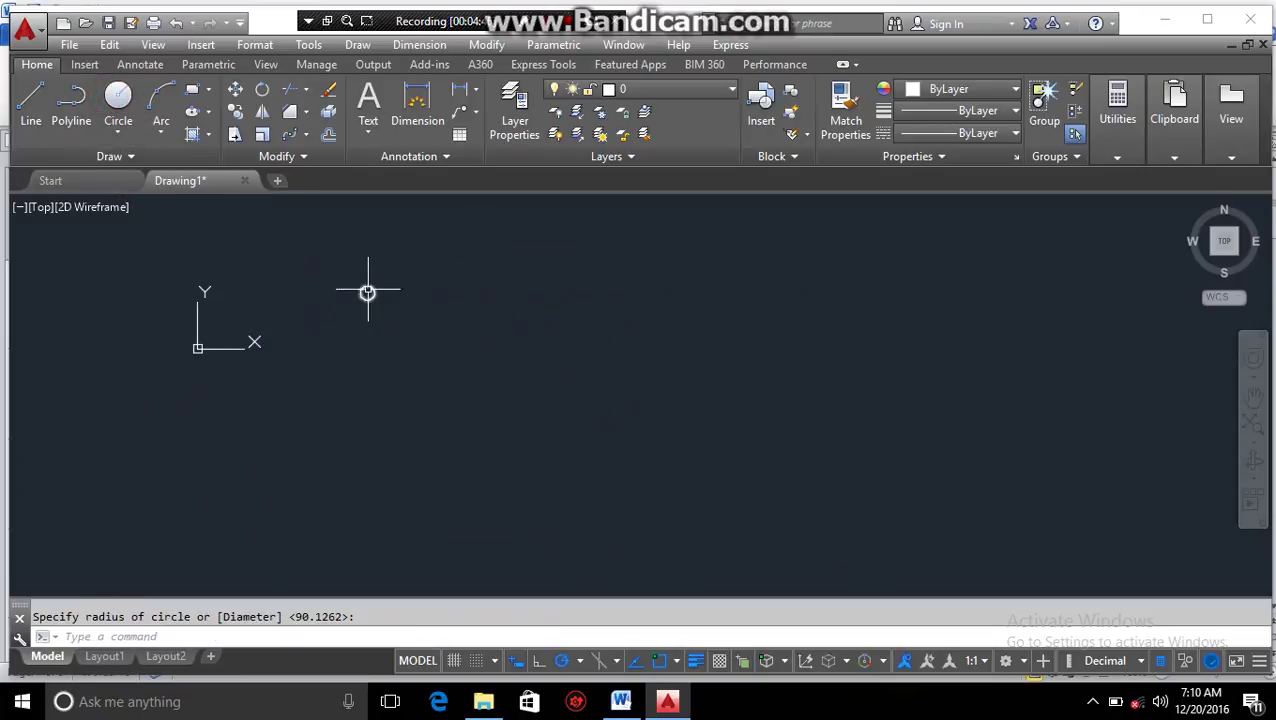
scroll(366, 287, up, 12)
scroll(365, 287, down, 4)
scroll(365, 287, down, 2)
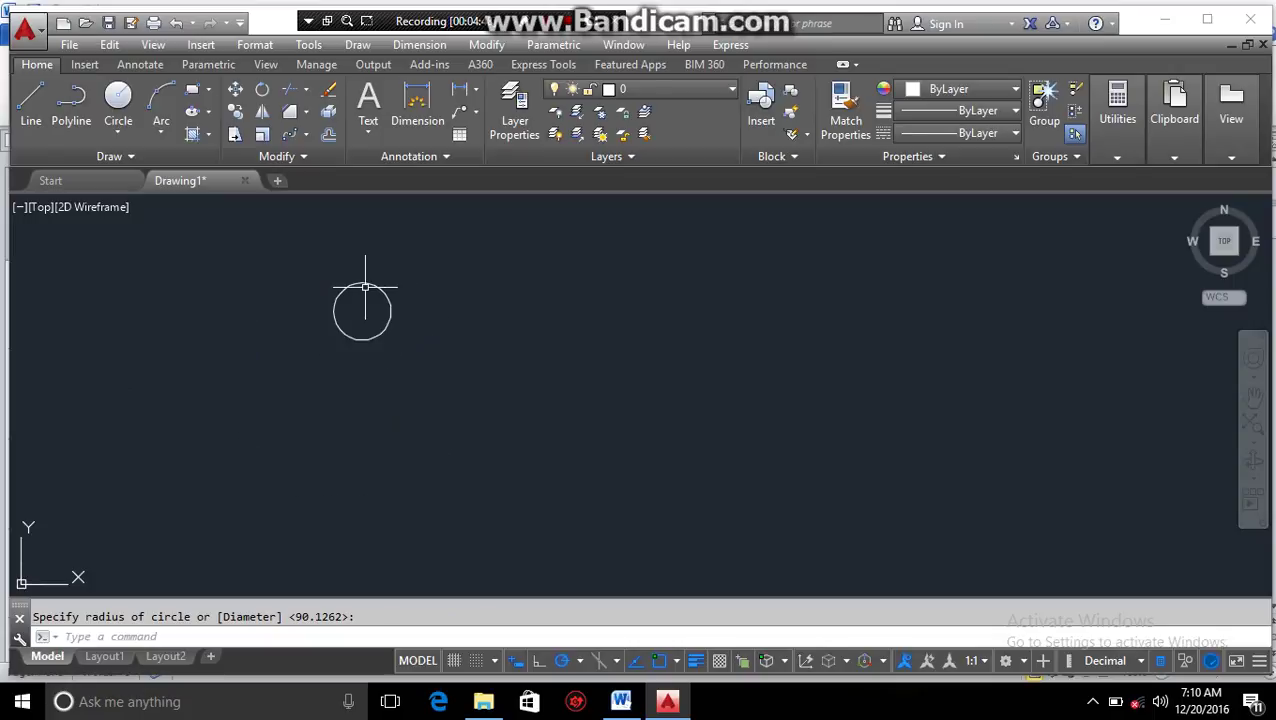
Create a polar array of the circle using a horizontal axis of rotation picked to the right of the circle, and close the array
click(306, 137)
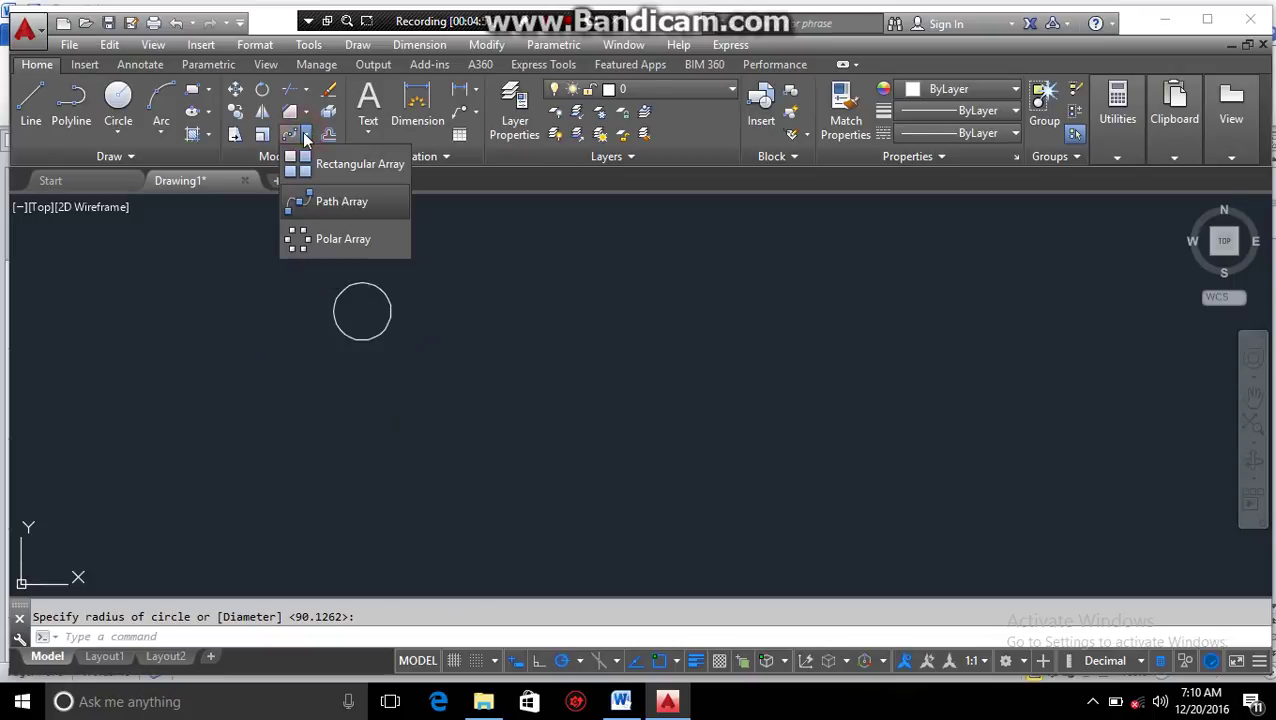
click(331, 236)
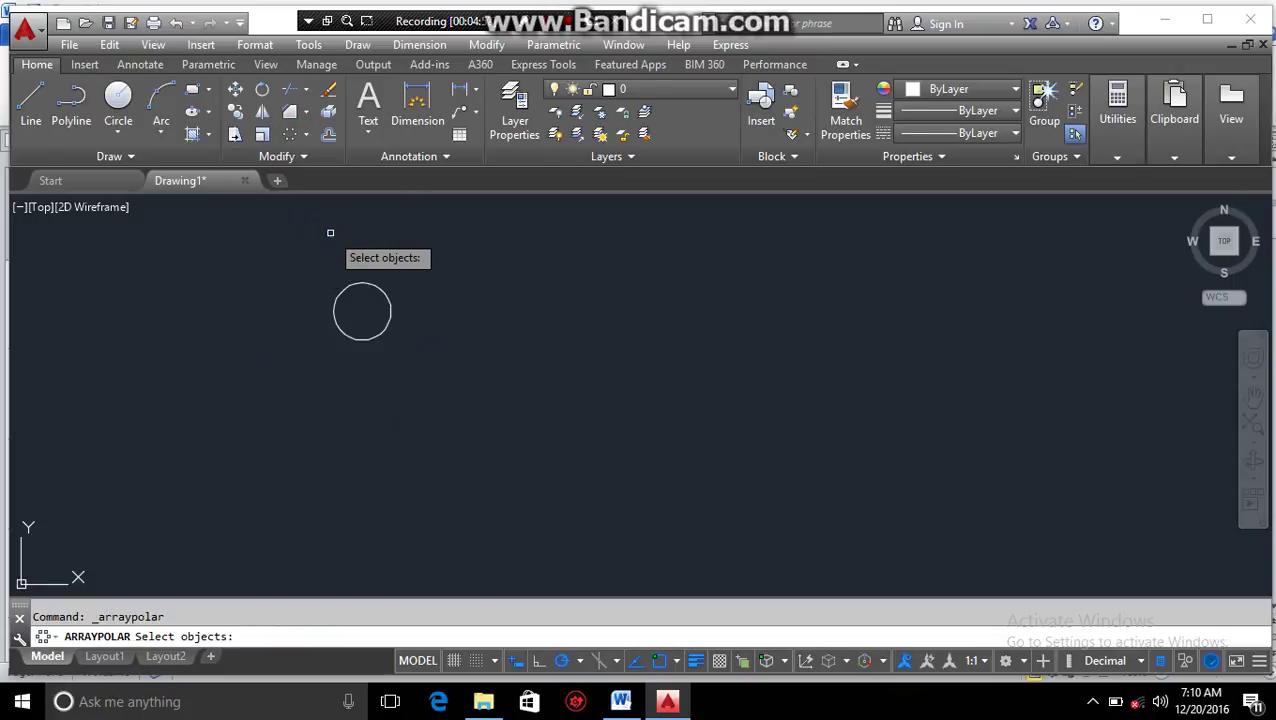
click(352, 287)
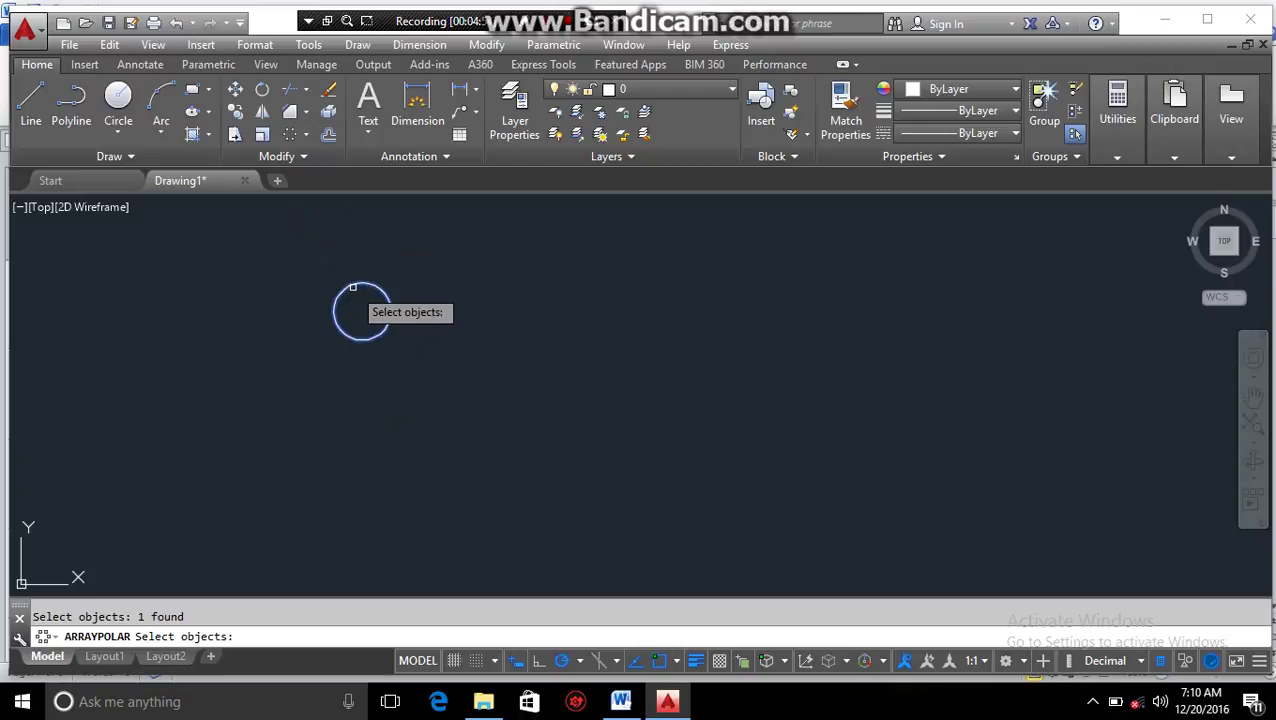
key(Return)
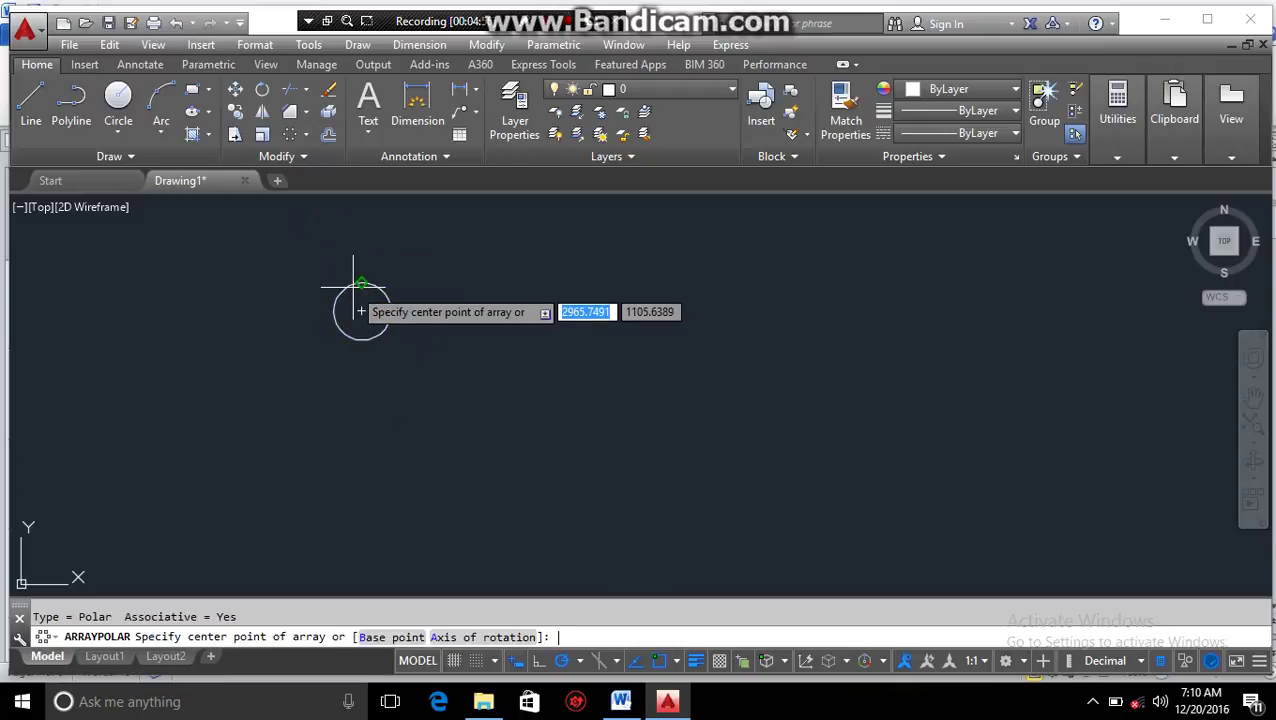
click(470, 640)
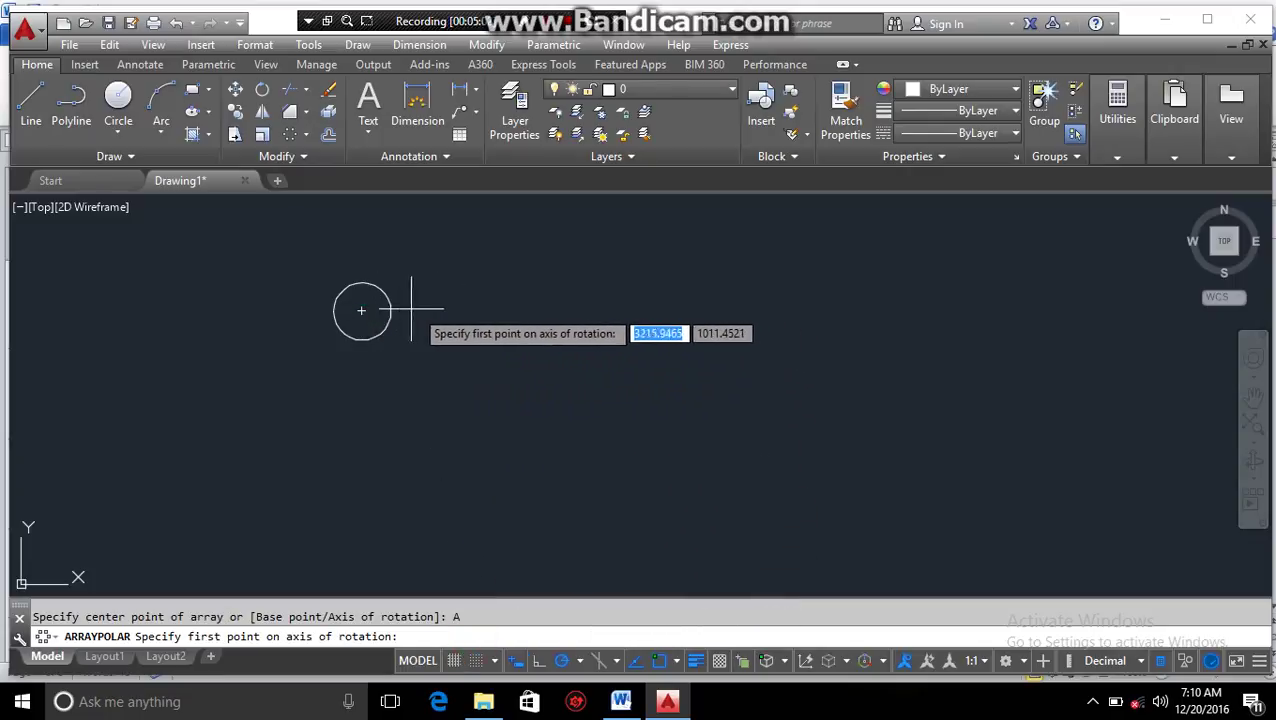
click(497, 307)
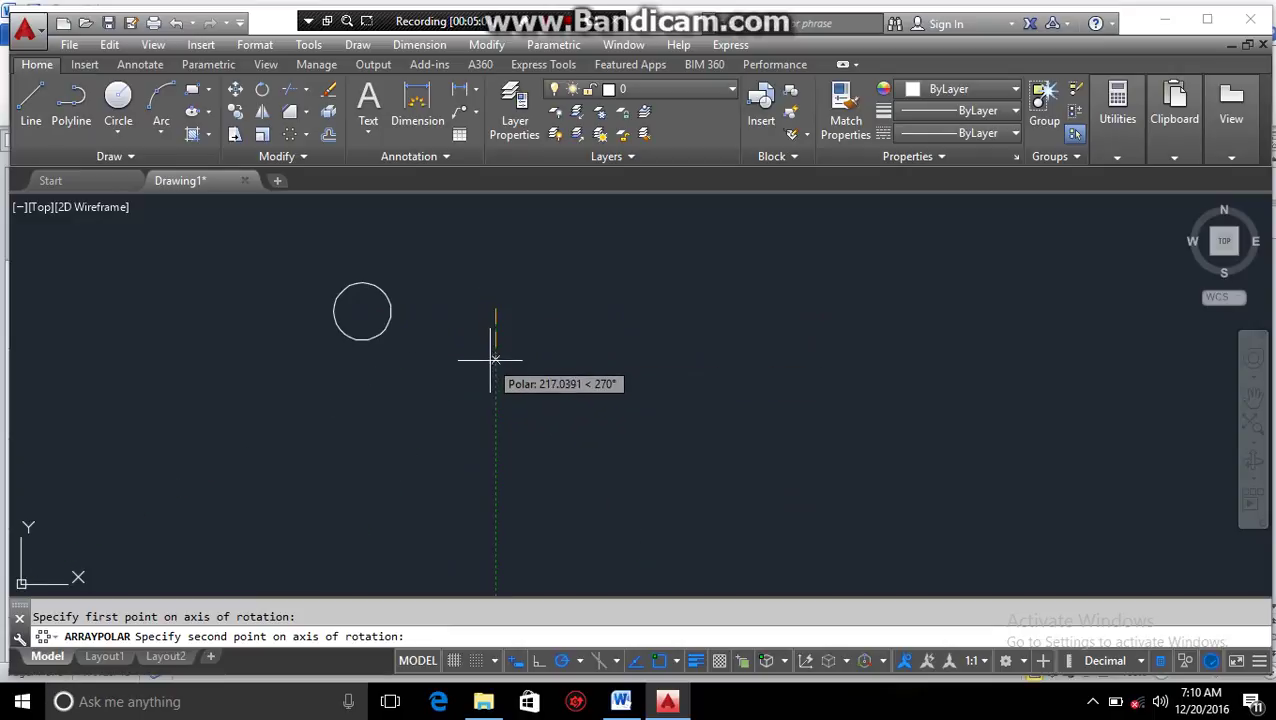
click(634, 307)
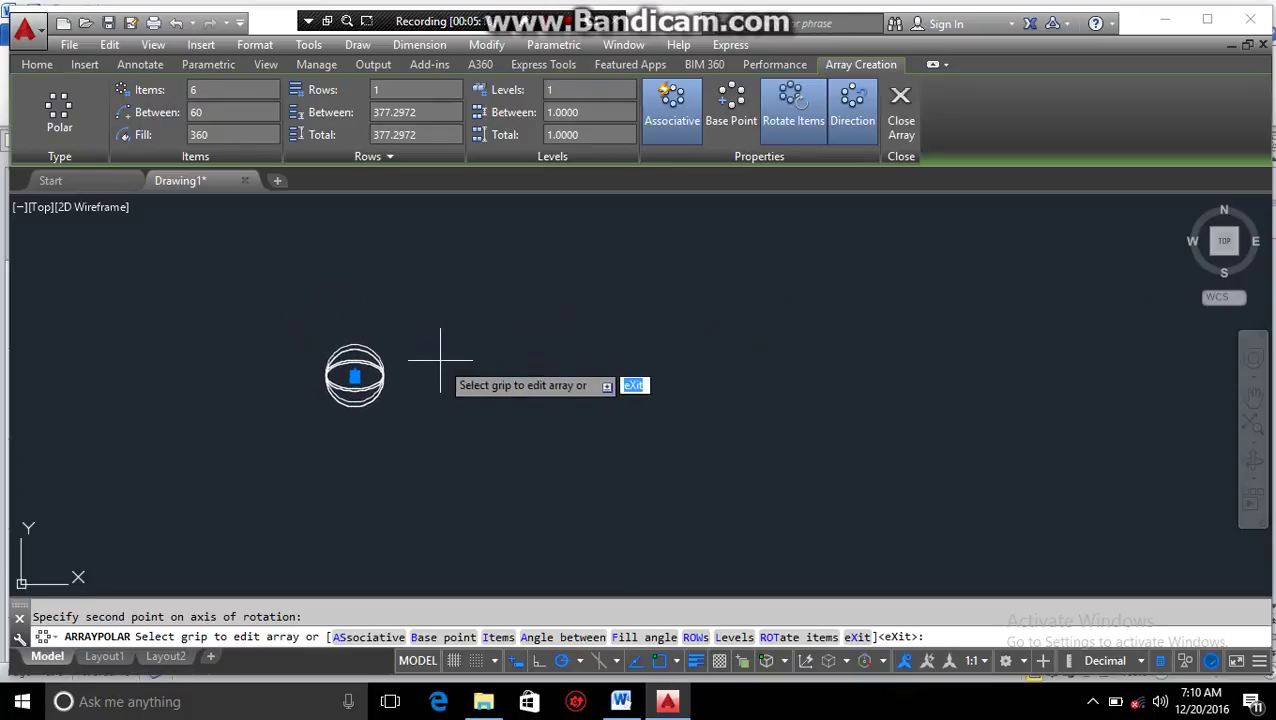
click(900, 110)
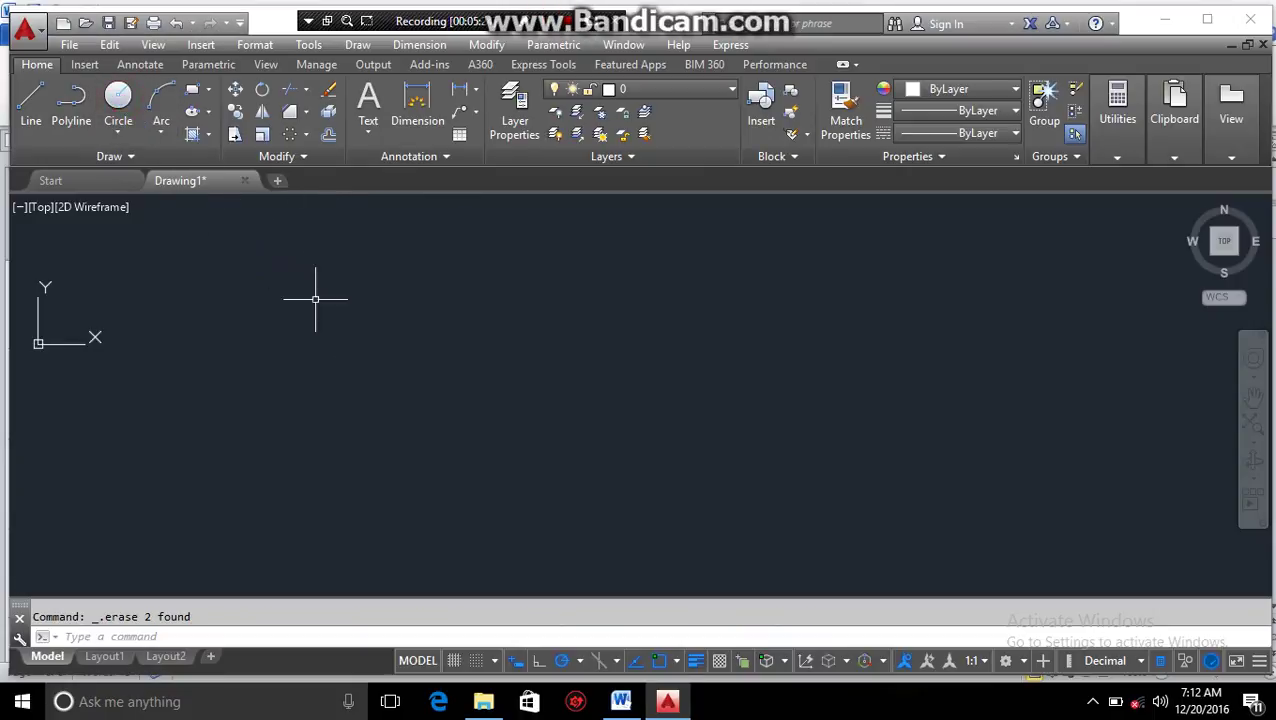
Draw a new small circle near the middle of the empty drawing area
click(436, 369)
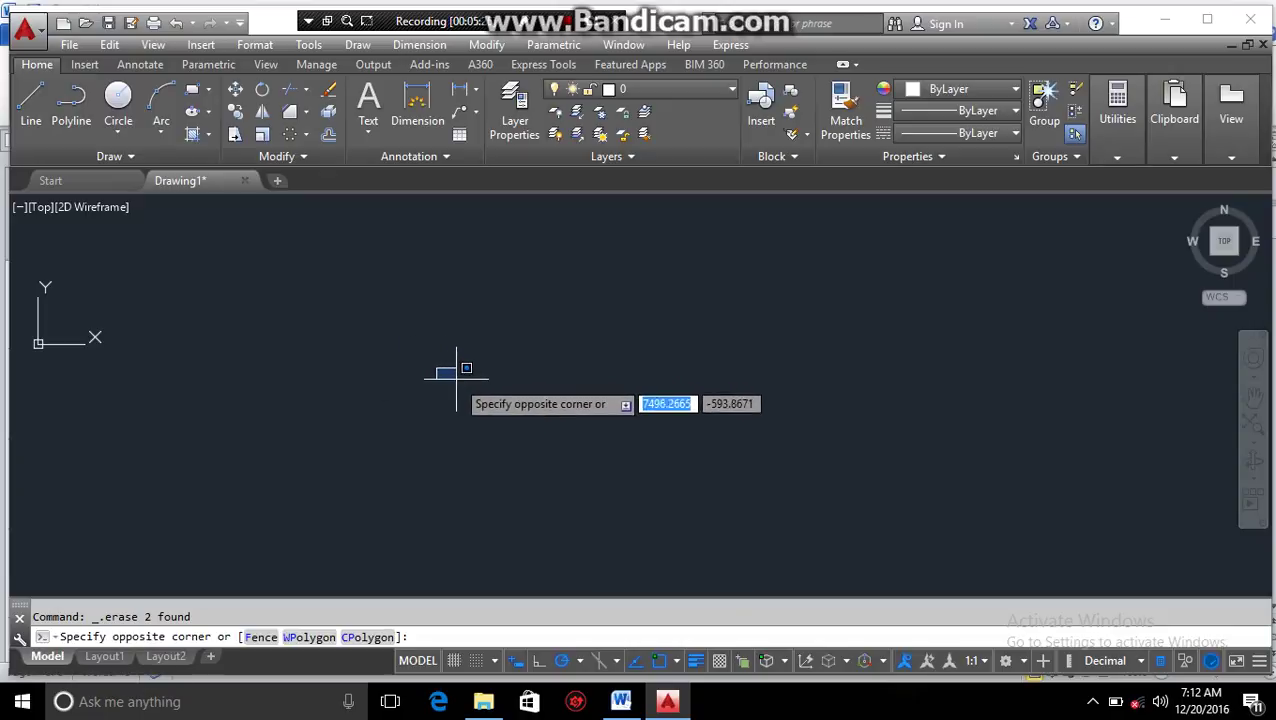
click(118, 100)
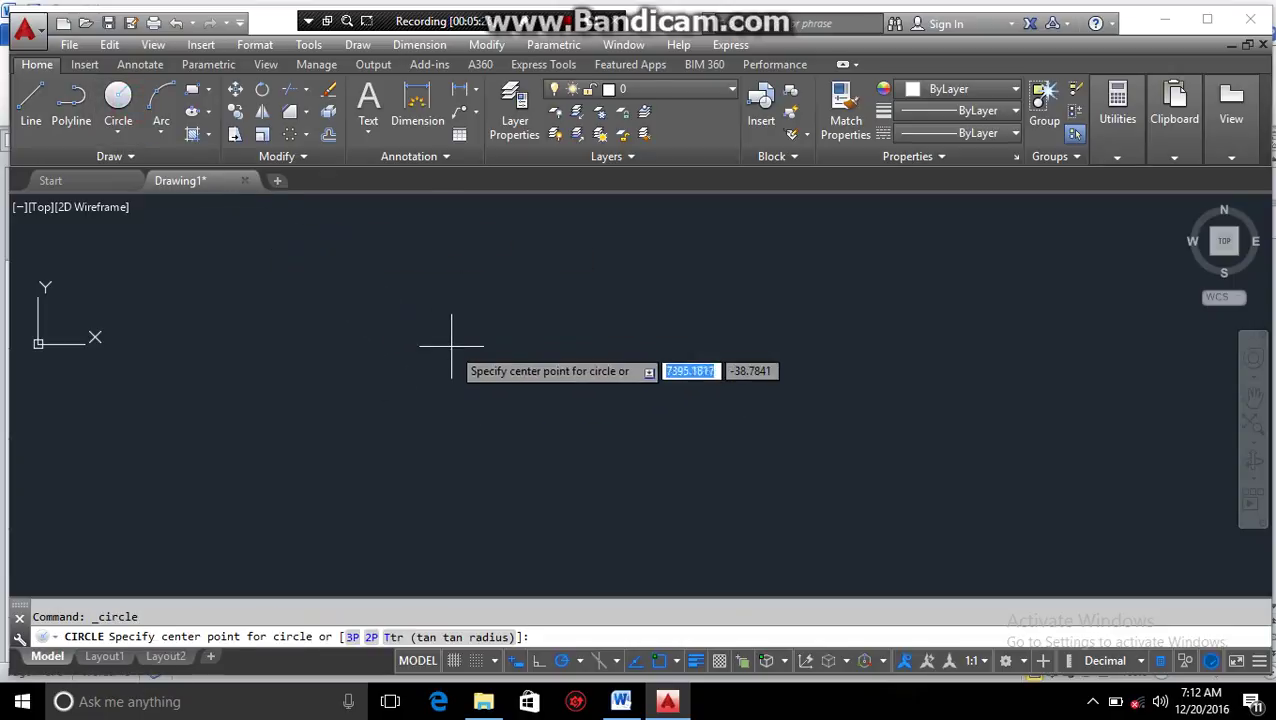
click(456, 349)
click(475, 360)
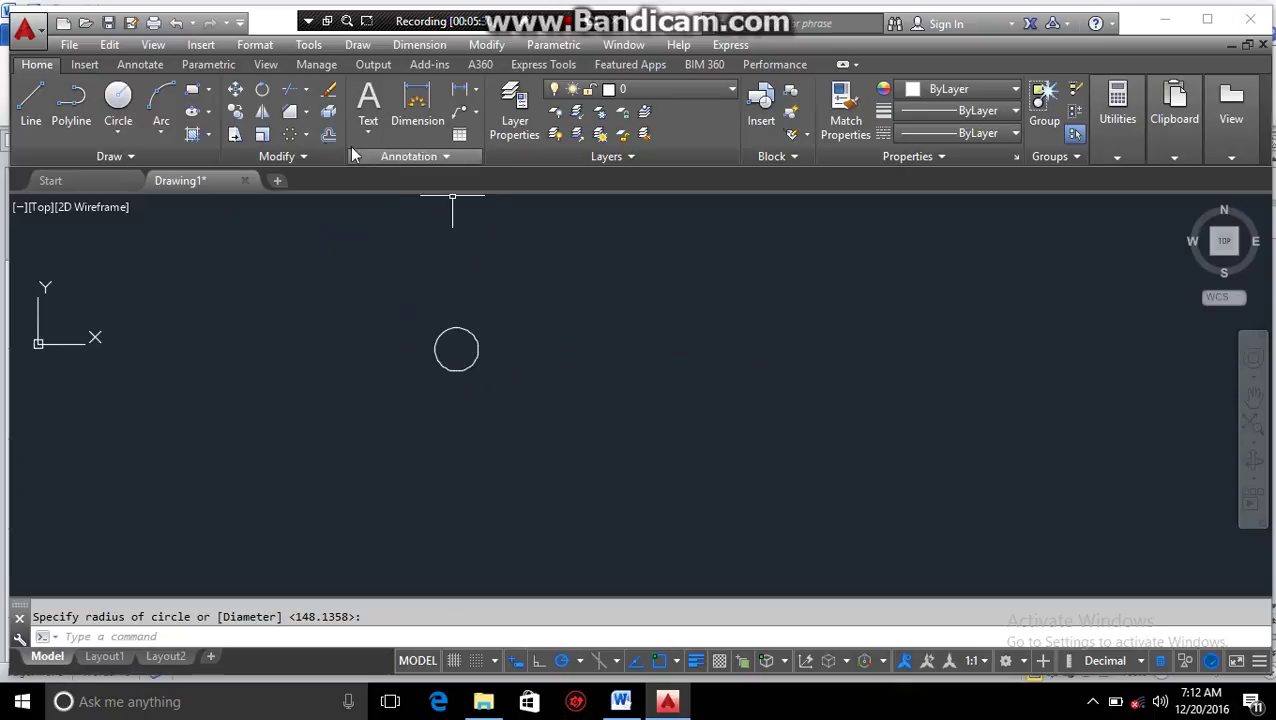
Create a polar array of the circle about its own center, with 6 items and 2 rows
click(291, 136)
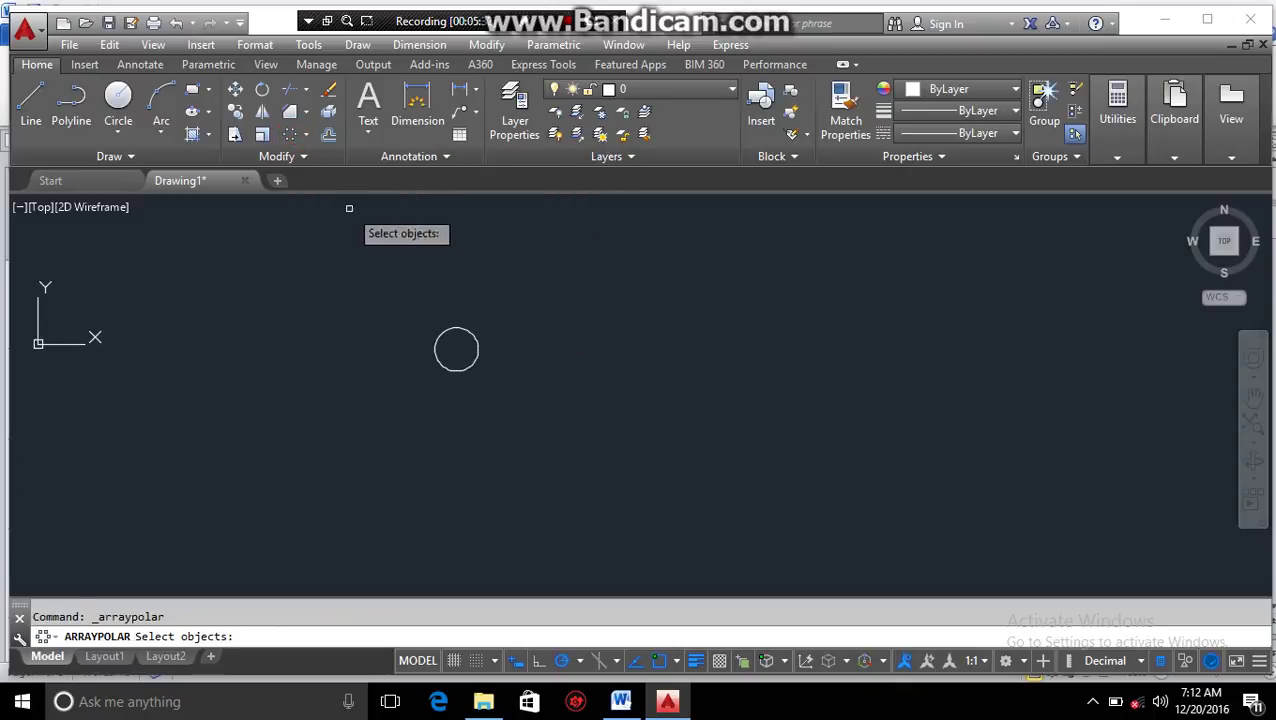
click(454, 329)
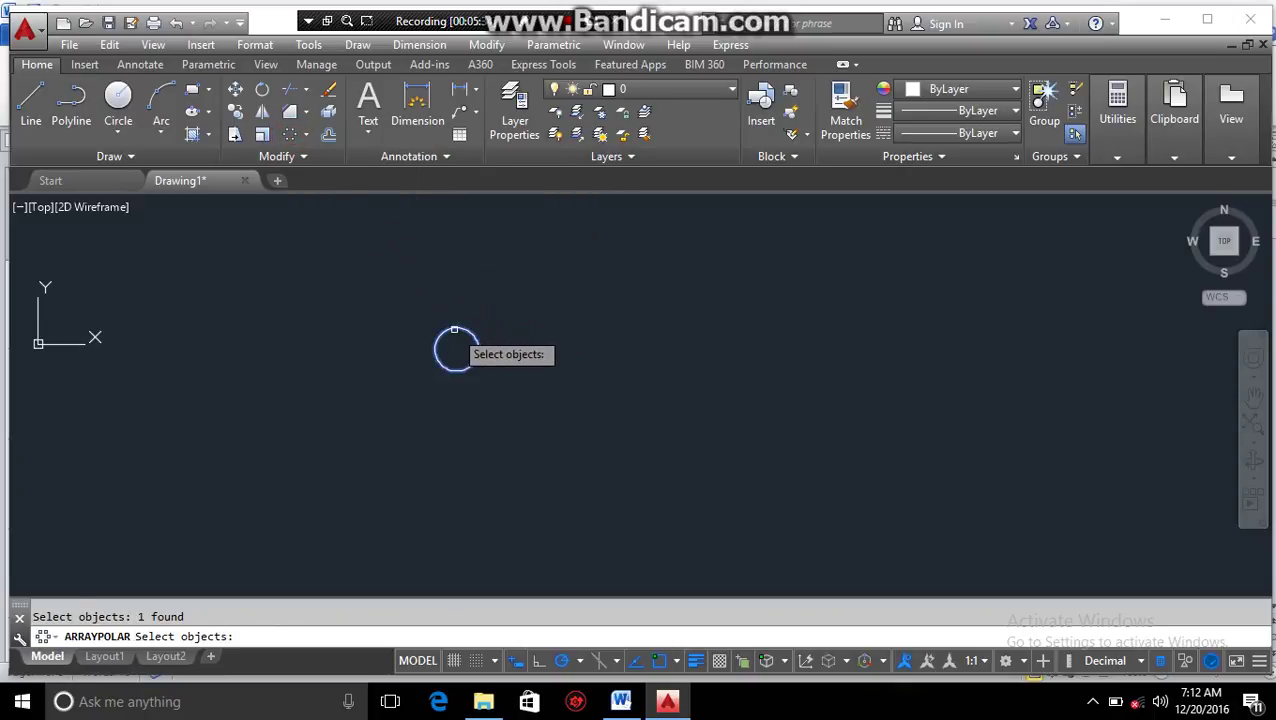
key(Return)
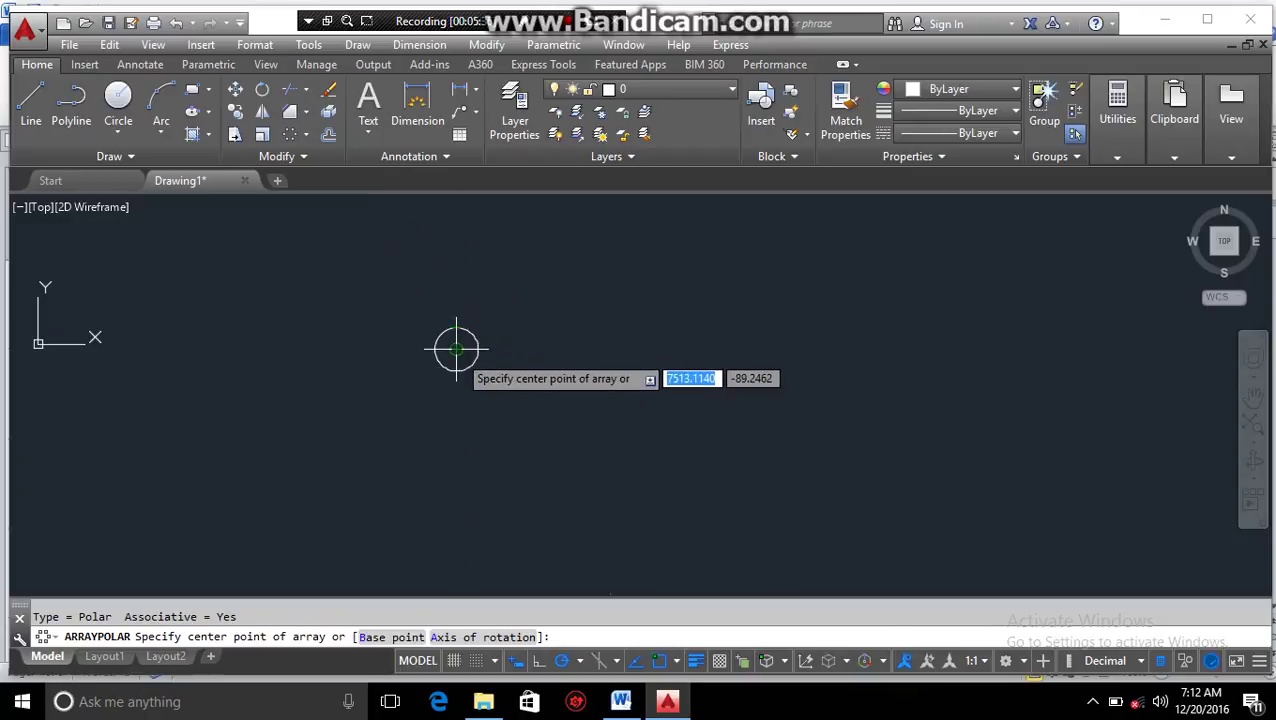
click(456, 349)
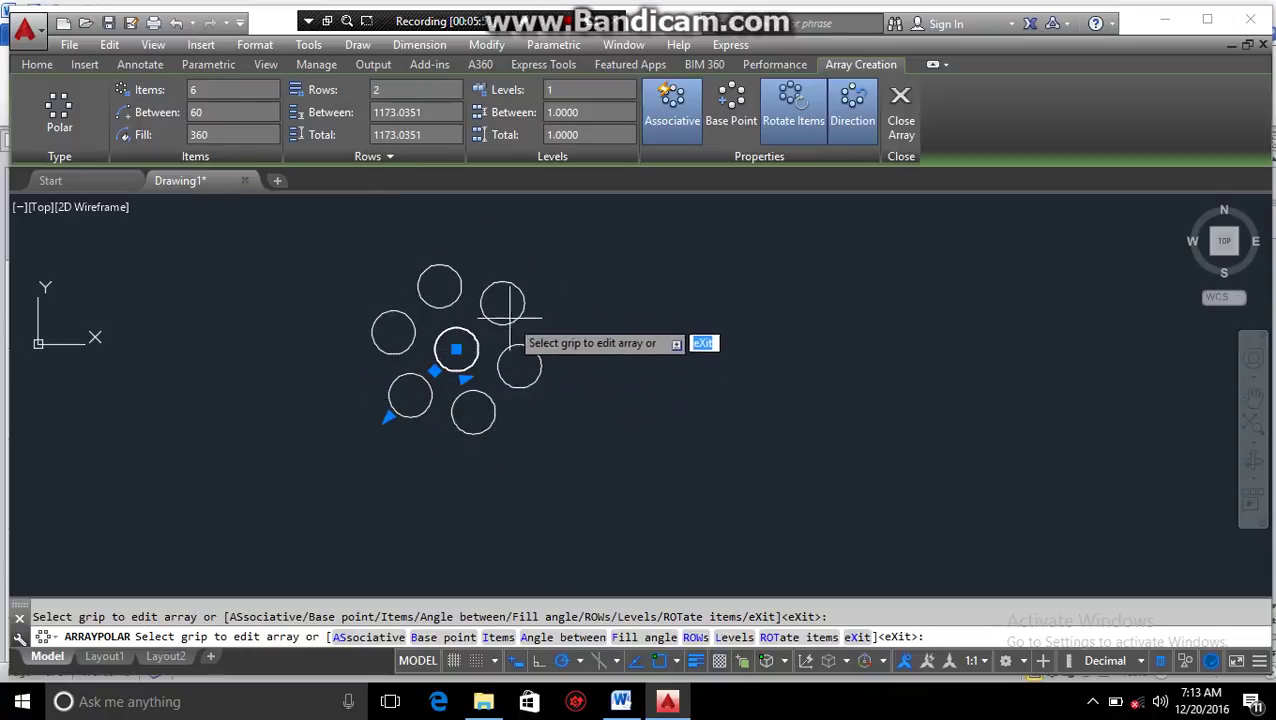
Set the polar array's angle between items to 20 degrees and its fill angle to 100 degrees
click(199, 113)
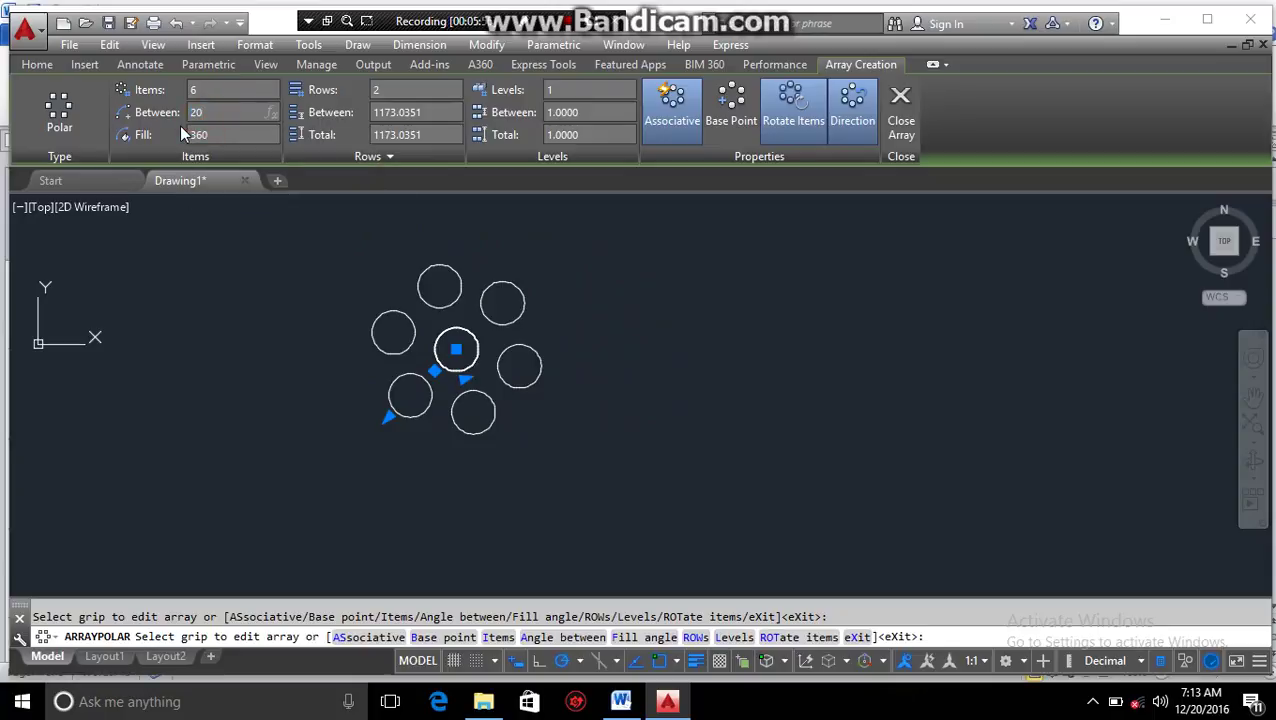
text(100)
key(Return)
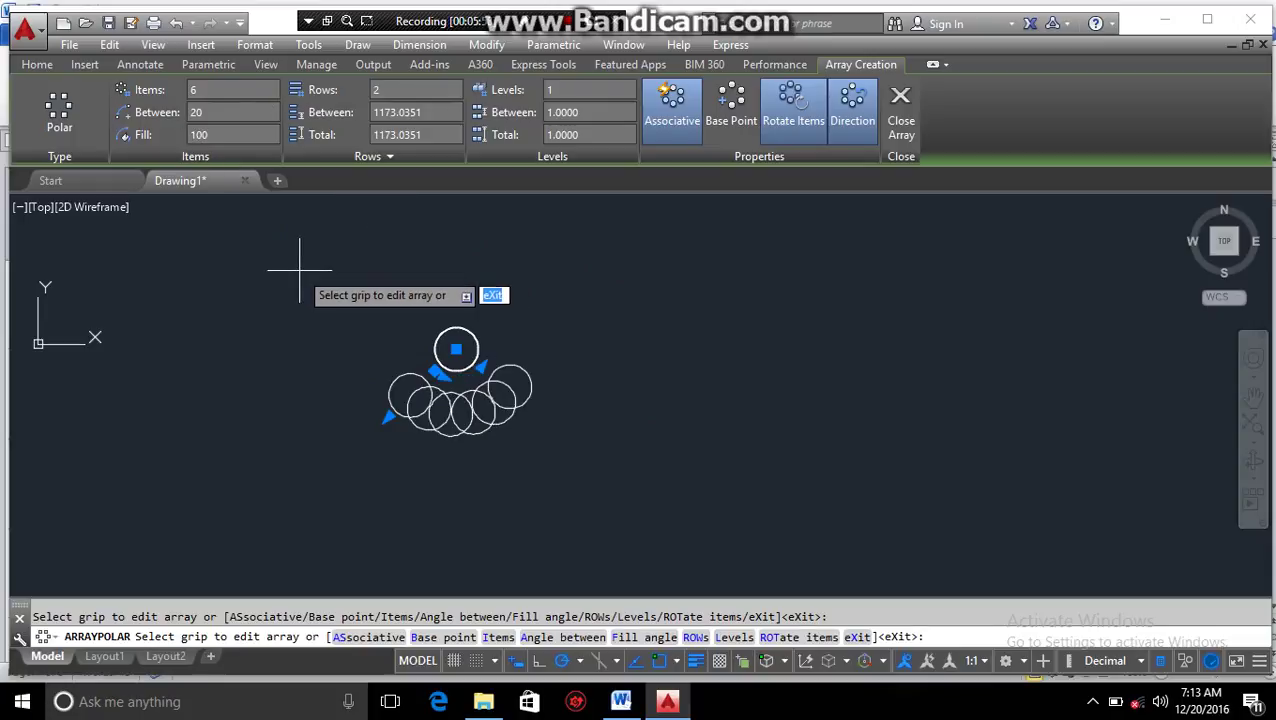
Set the polar array's angle between items to 55 degrees and close the array
click(225, 112)
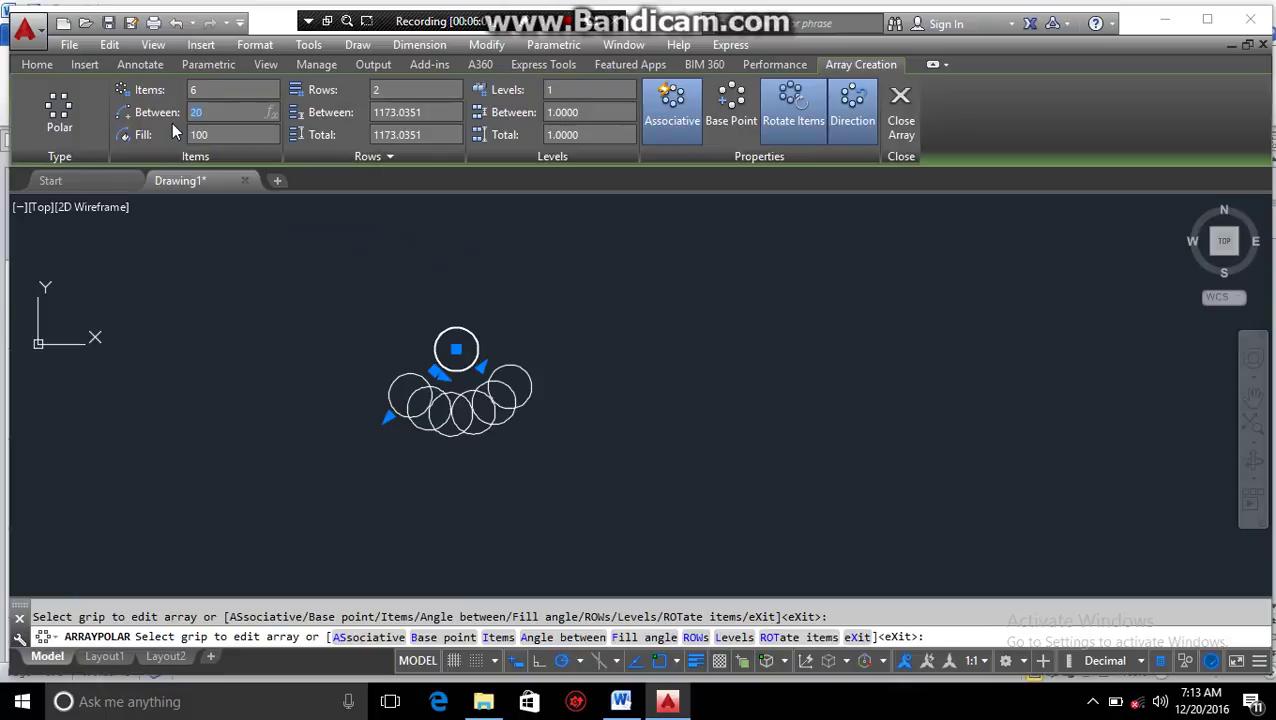
key(Return)
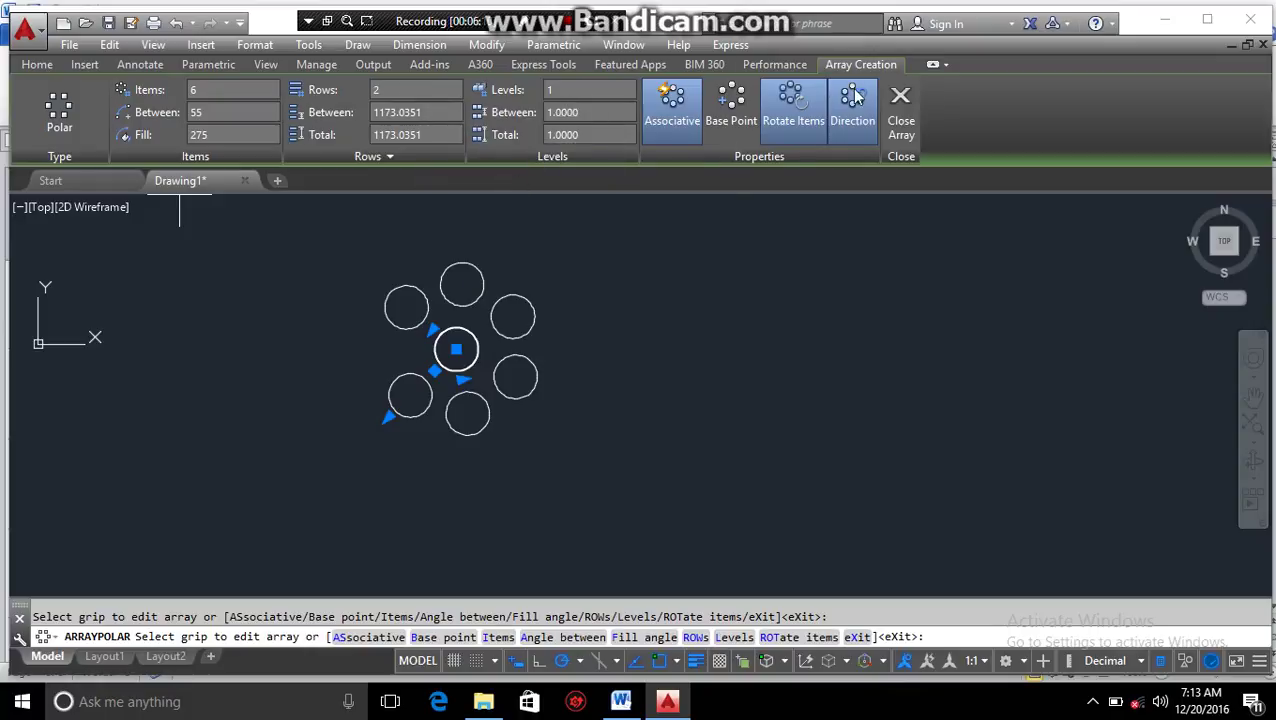
click(899, 110)
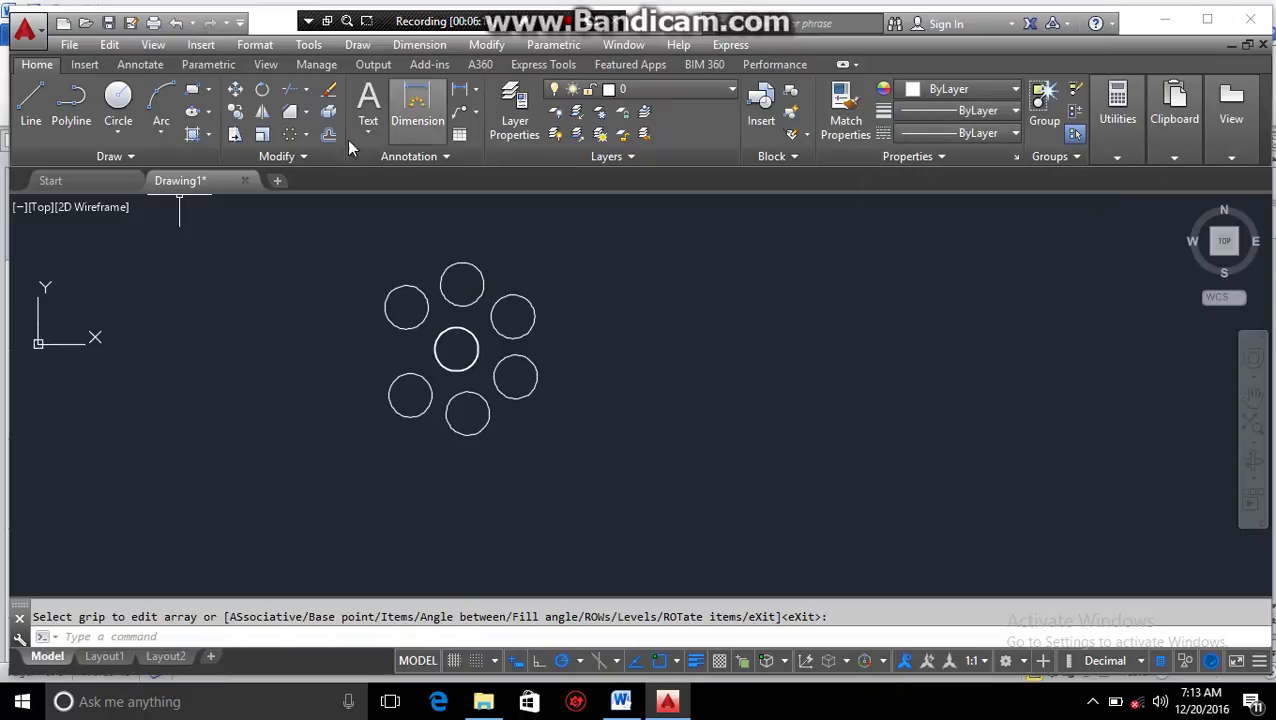
Create a rectangular array using the polar array of circles as the source object
click(297, 135)
click(305, 138)
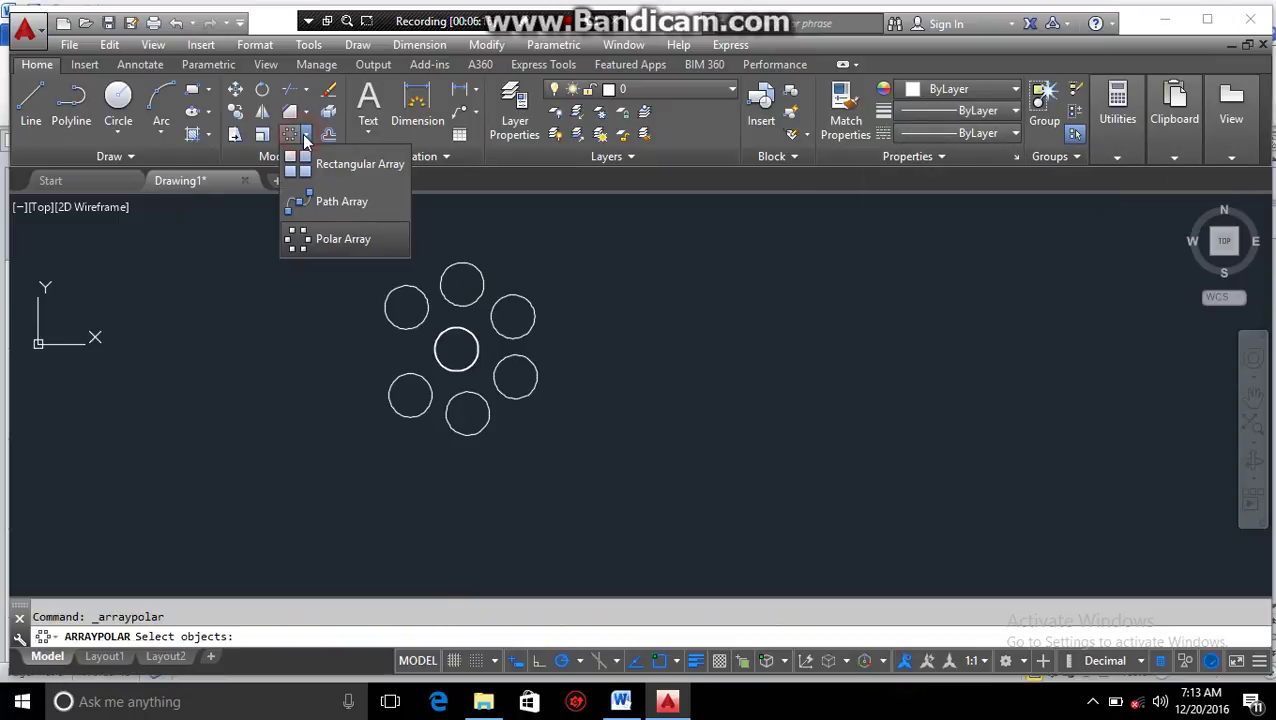
click(330, 166)
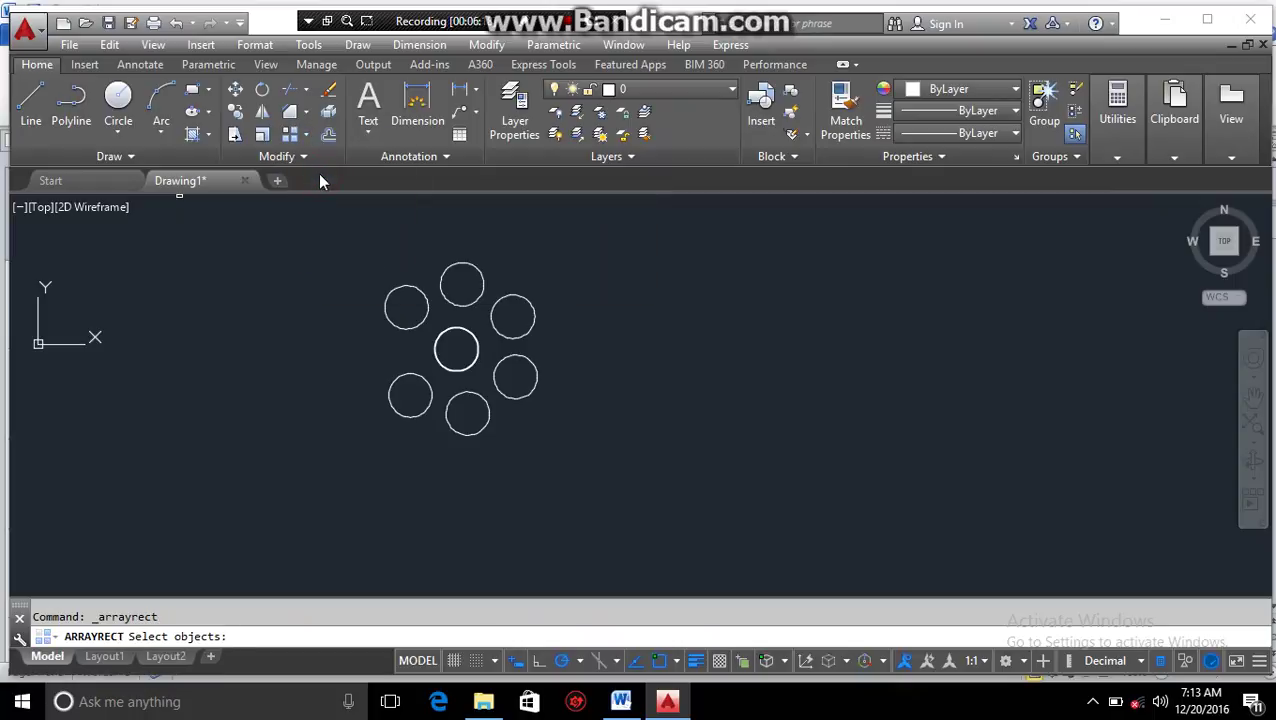
click(461, 268)
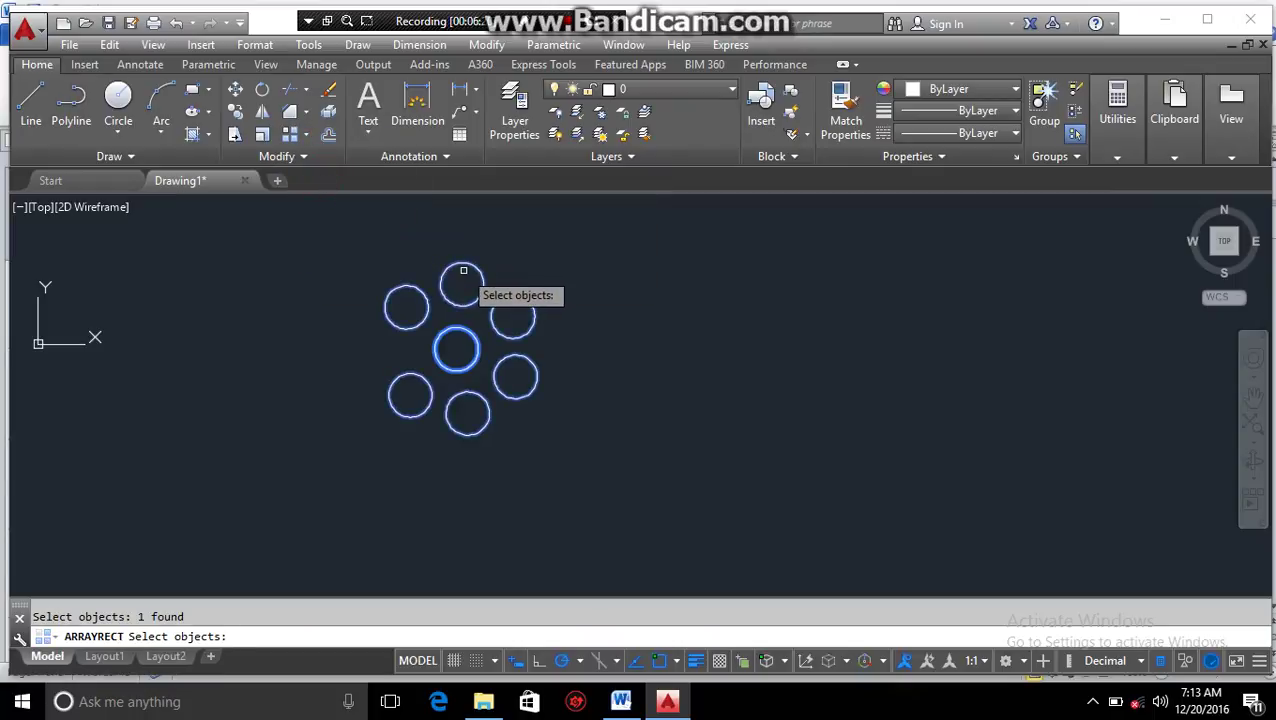
key(Return)
Set the rectangular array's number of rows to 2
scroll(693, 352, down, 2)
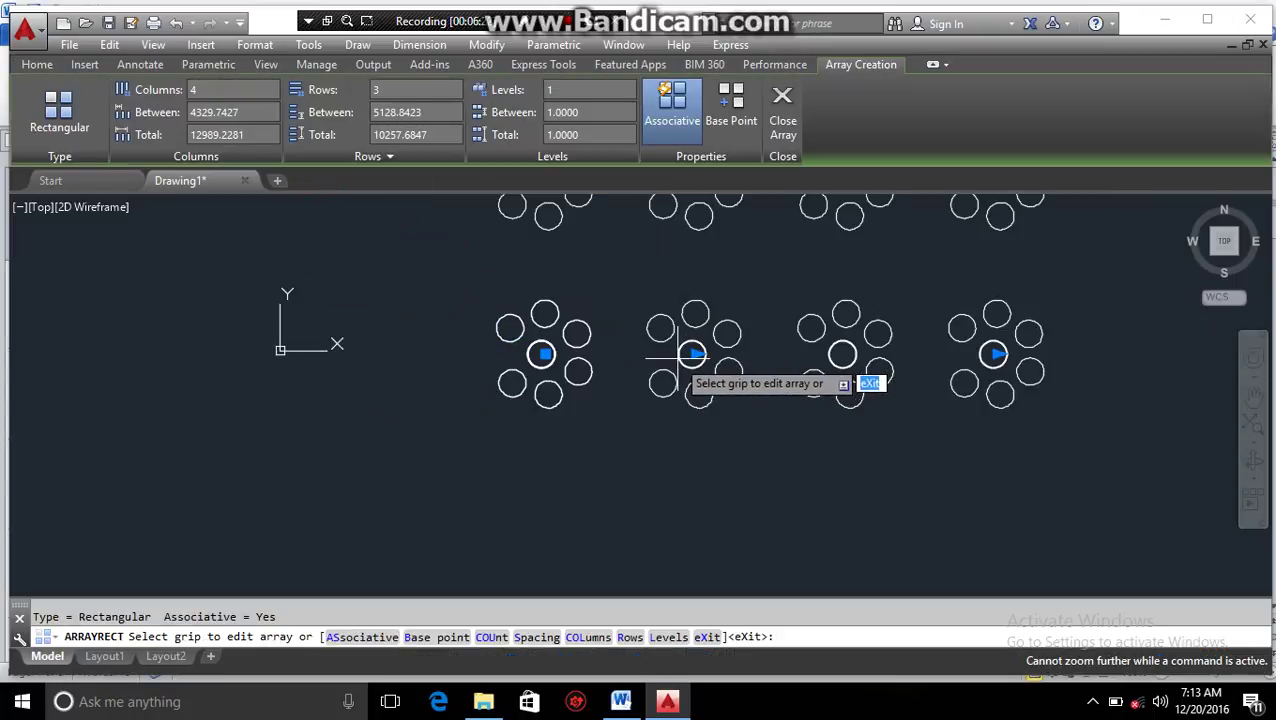
scroll(677, 456, up, 6)
scroll(677, 456, down, 6)
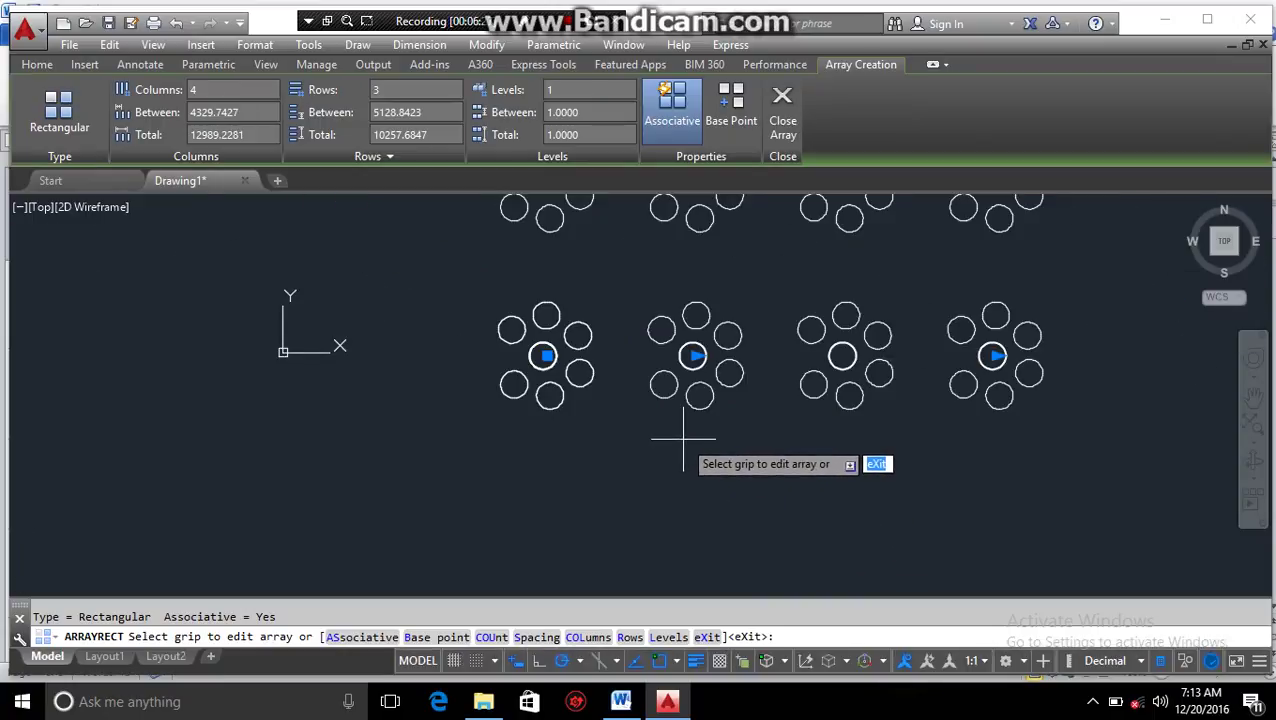
scroll(683, 438, down, 2)
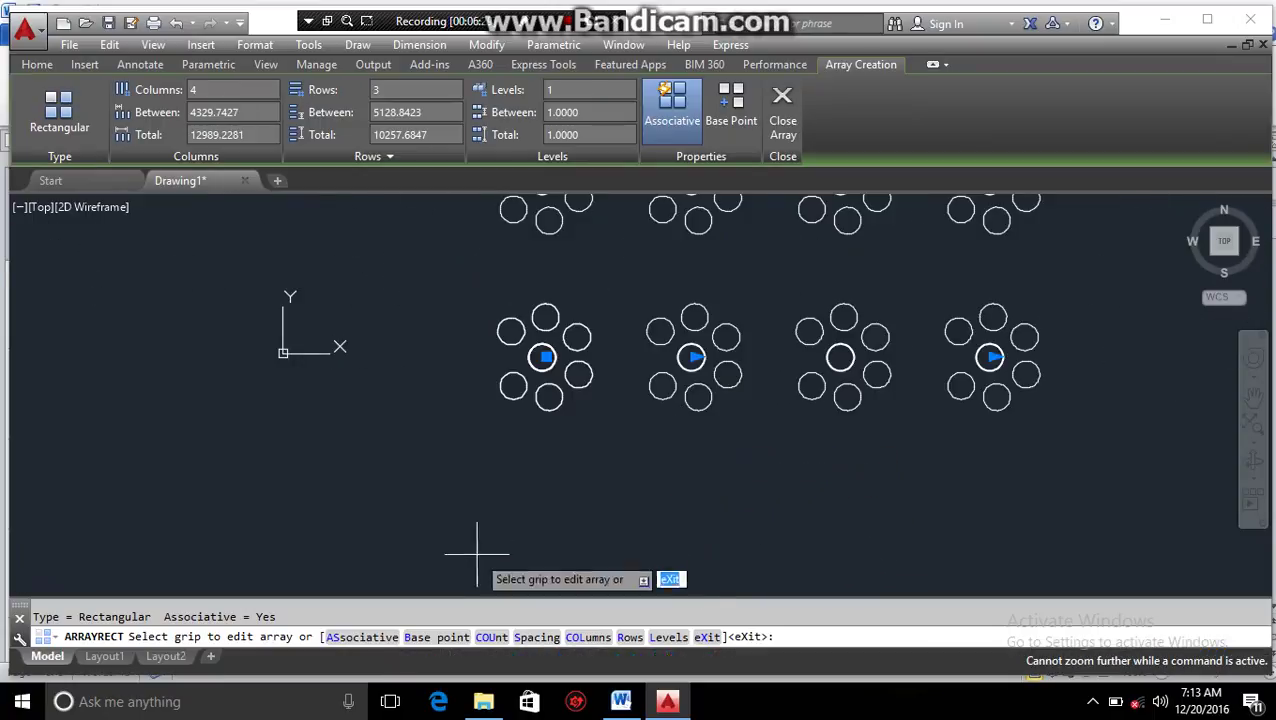
click(407, 90)
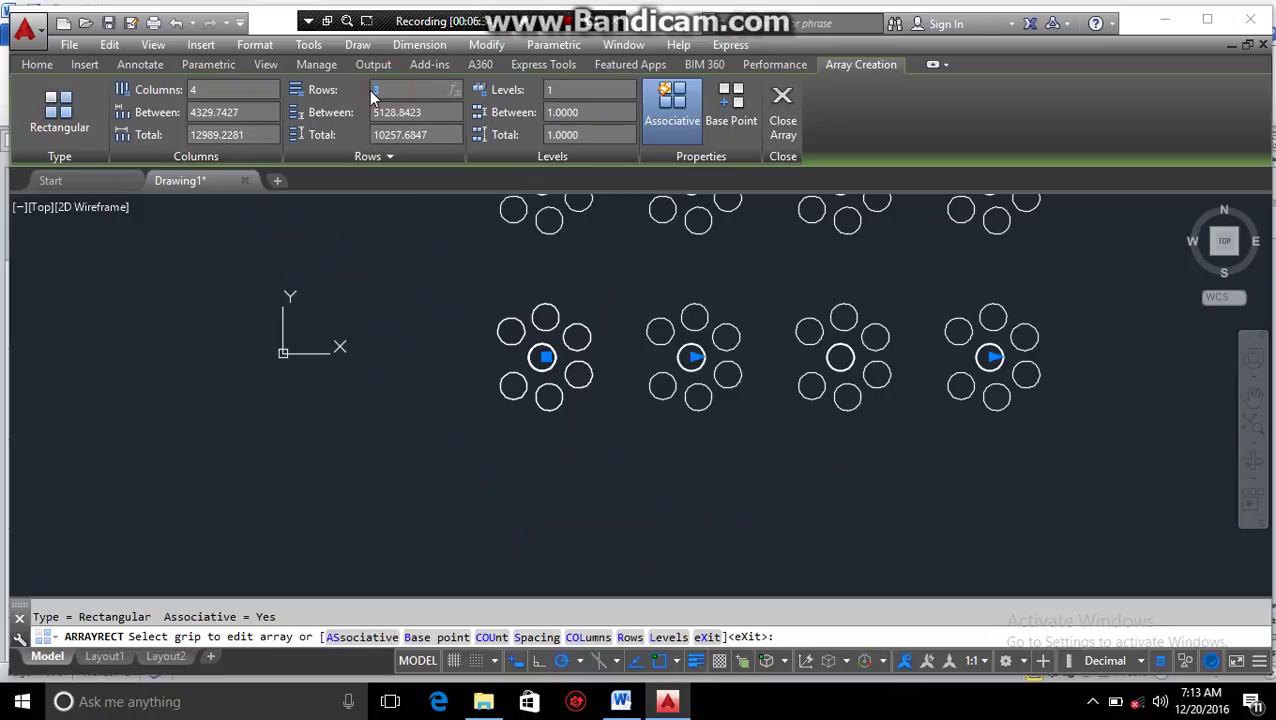
key(Return)
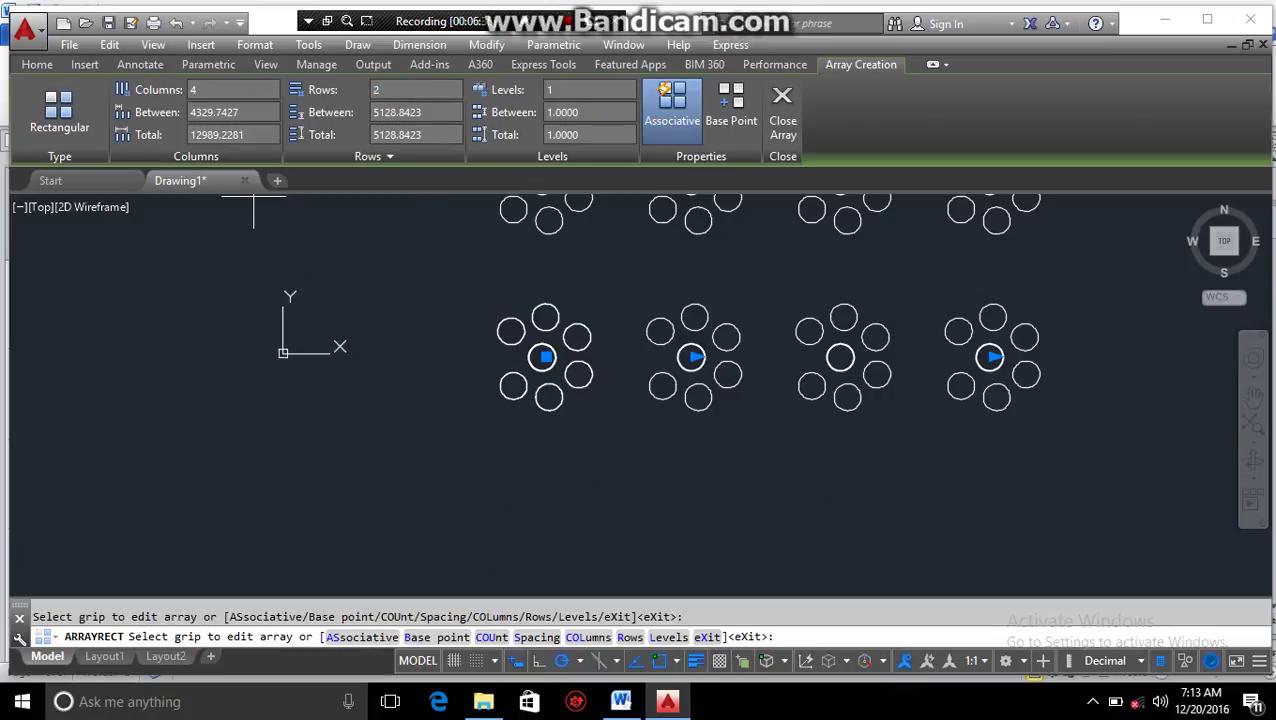
Set the rectangular array's number of columns to 6 and close the array
scroll(427, 304, down, 3)
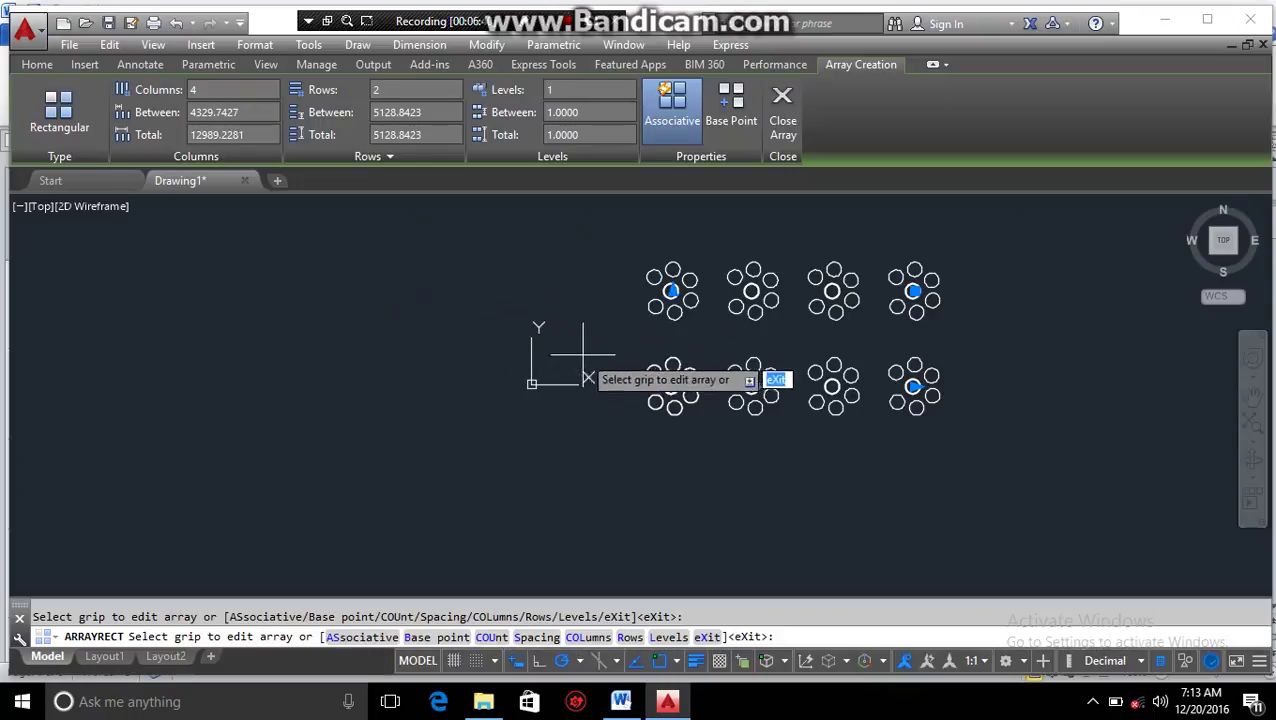
middle_drag(583, 354, 549, 355)
middle_drag(621, 339, 582, 339)
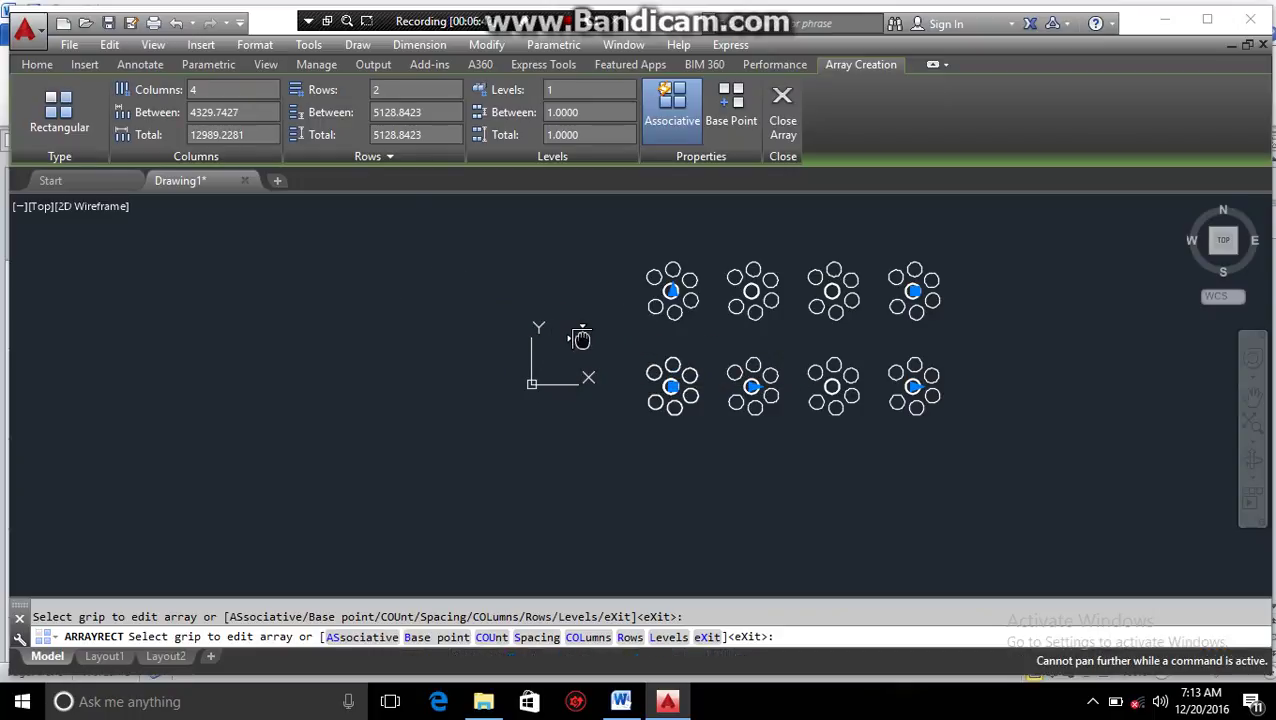
scroll(726, 299, up, 4)
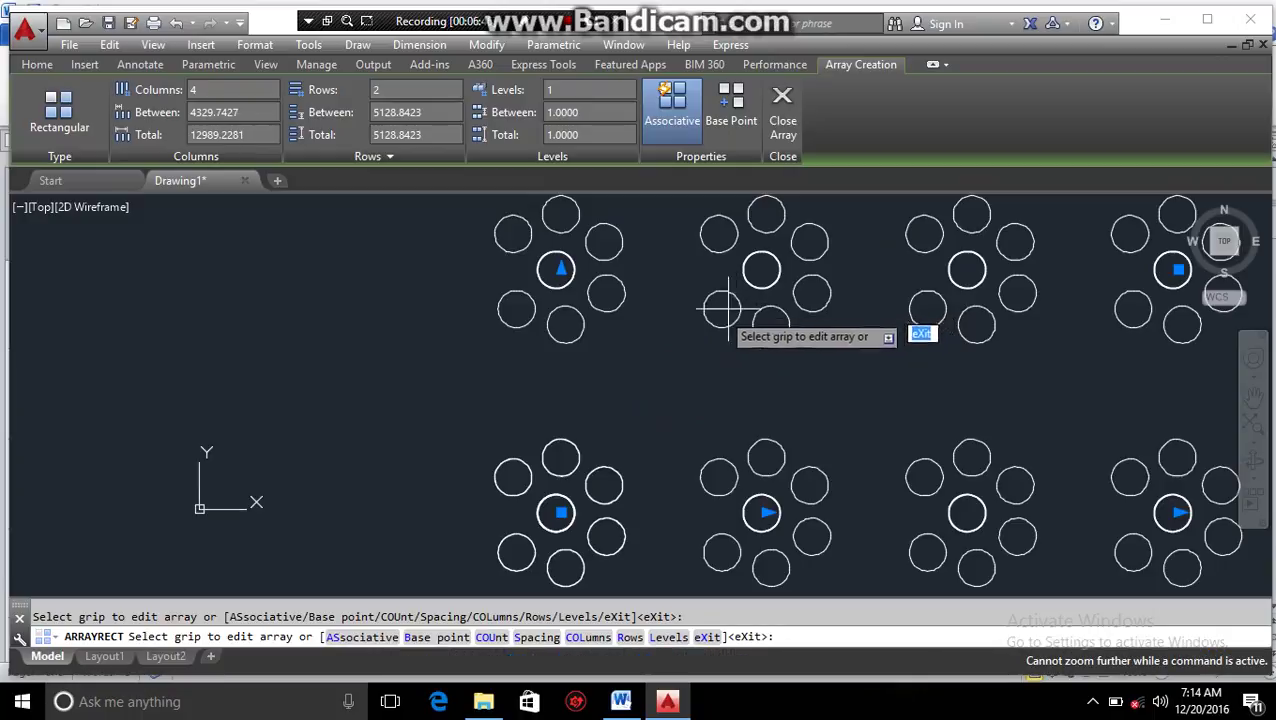
scroll(472, 352, down, 2)
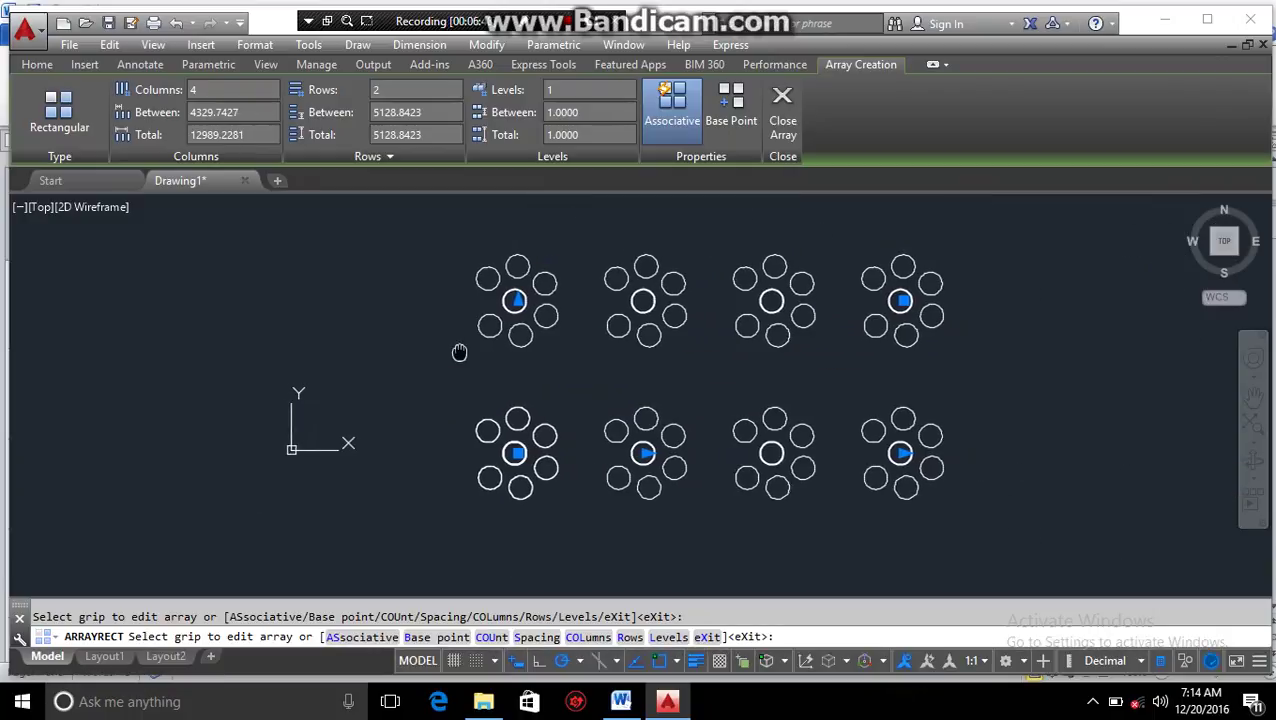
middle_drag(458, 353, 354, 332)
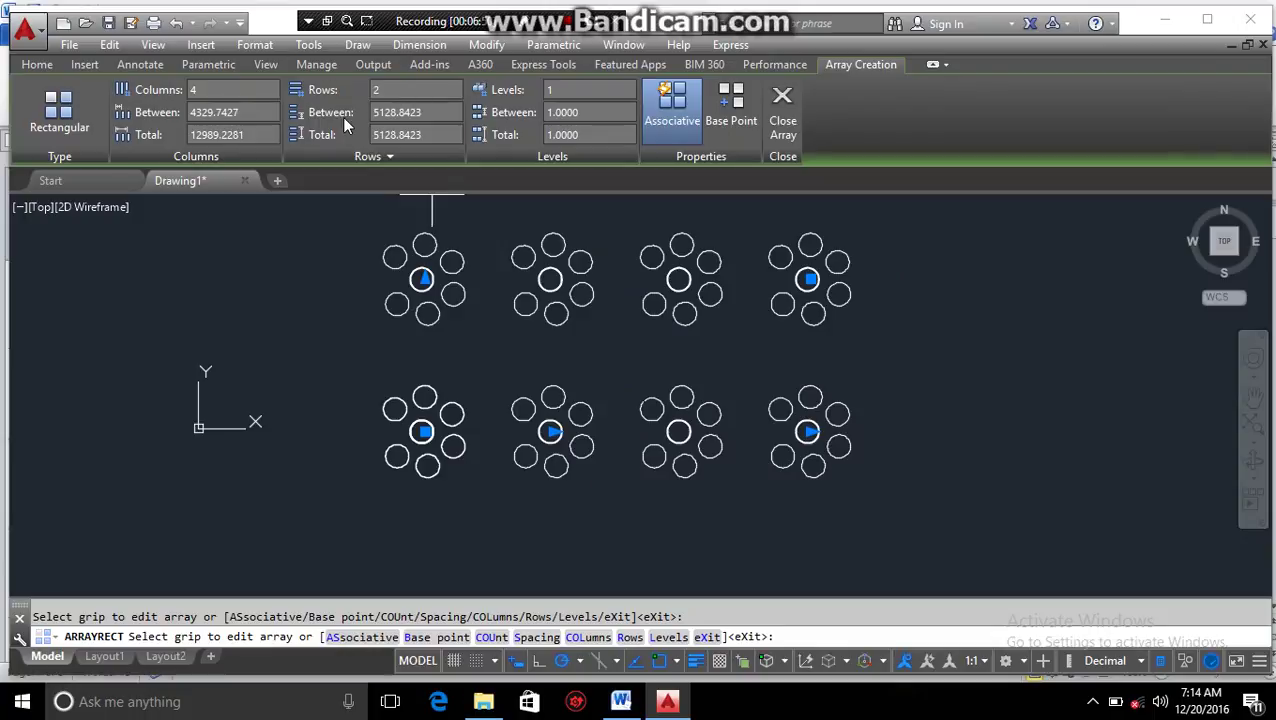
click(224, 90)
key(Return)
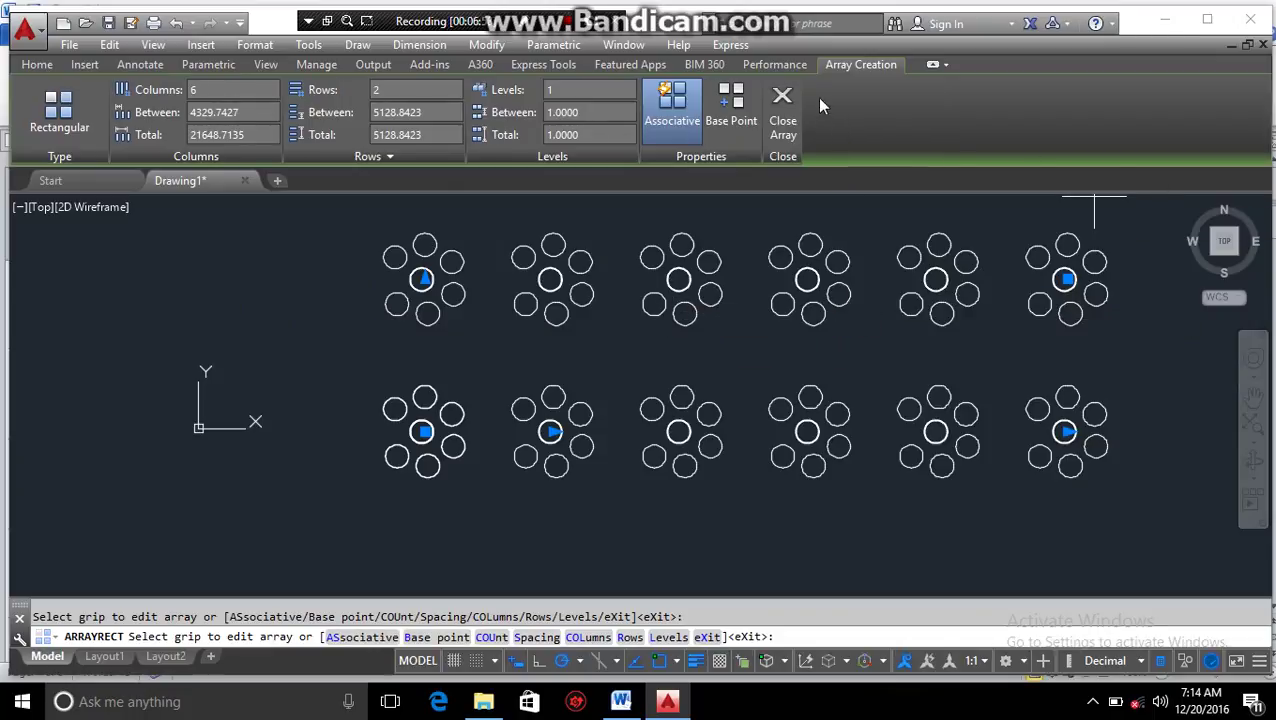
click(783, 97)
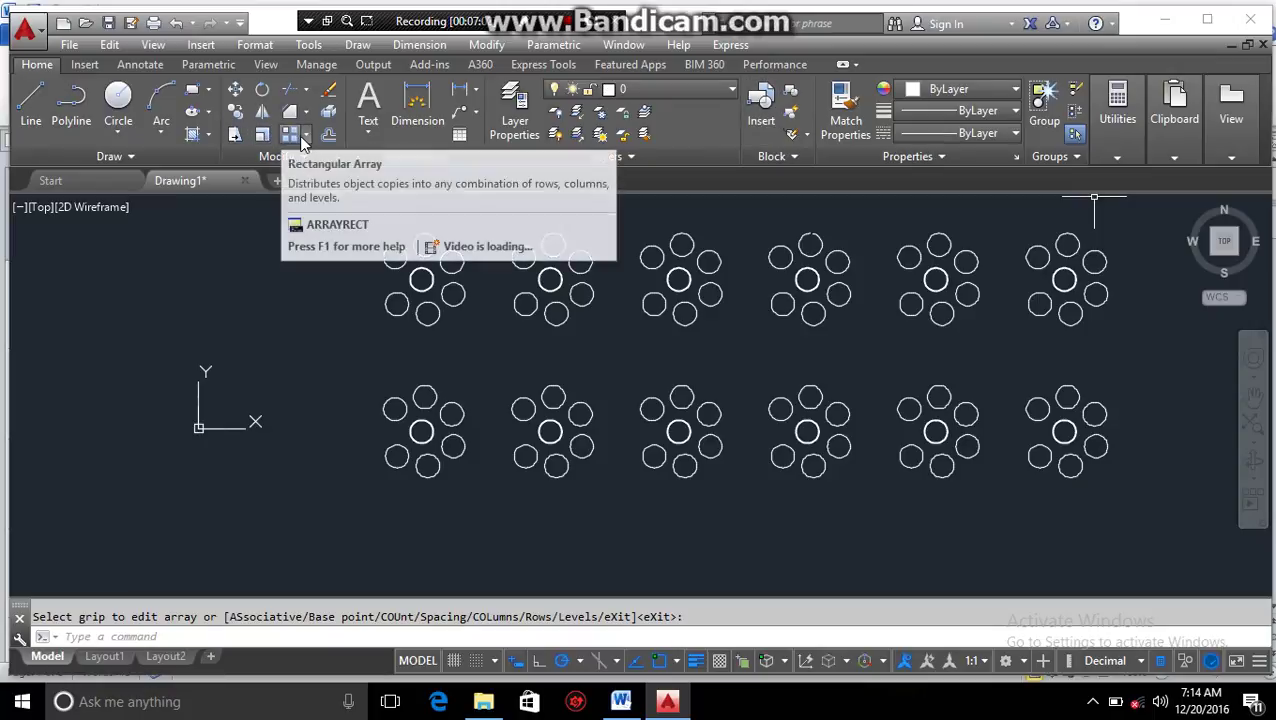
click(291, 136)
click(308, 136)
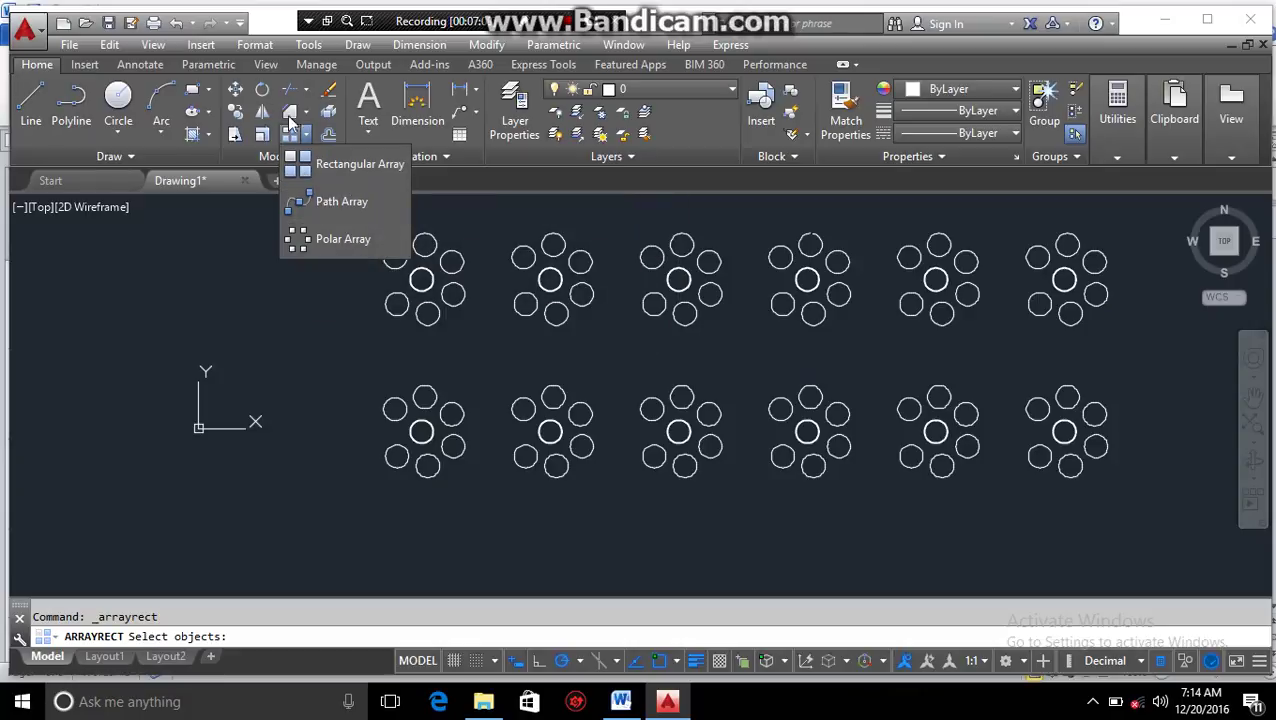
click(258, 352)
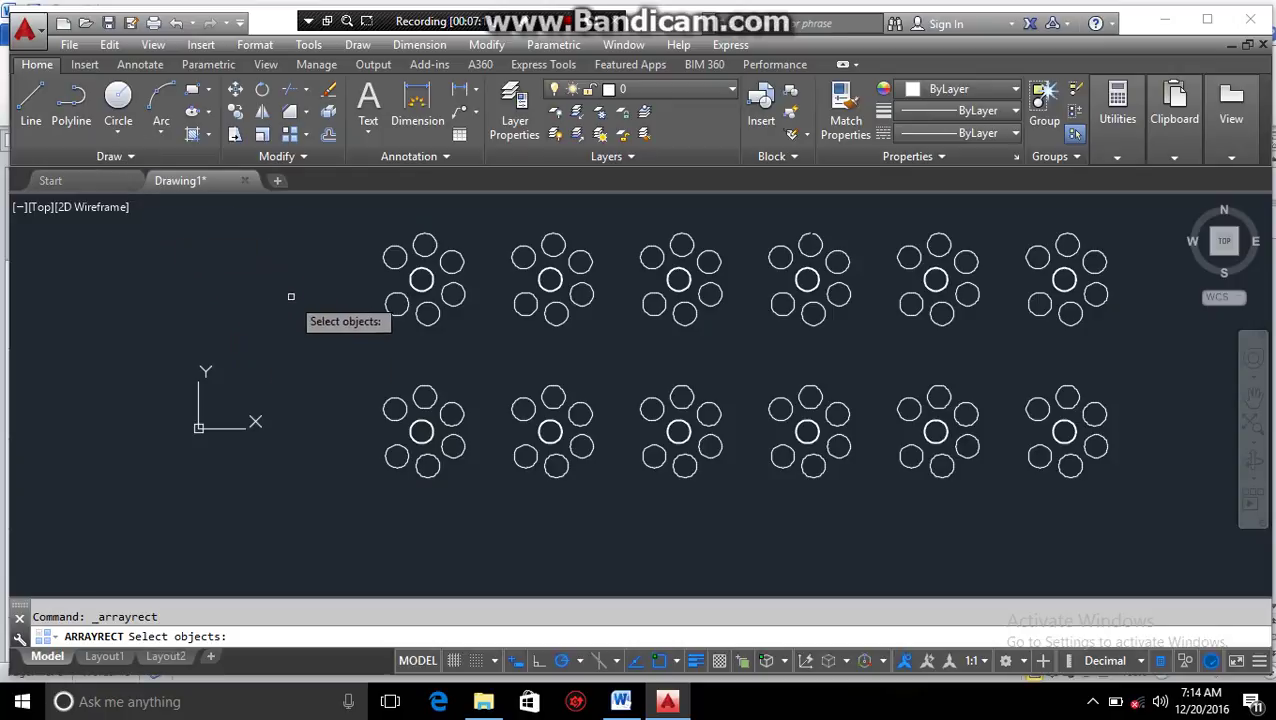
mouse_move(307, 222)
mouse_down()
mouse_move(926, 584)
mouse_move(1189, 280)
mouse_move(971, 208)
mouse_move(820, 213)
mouse_move(845, 245)
mouse_up()
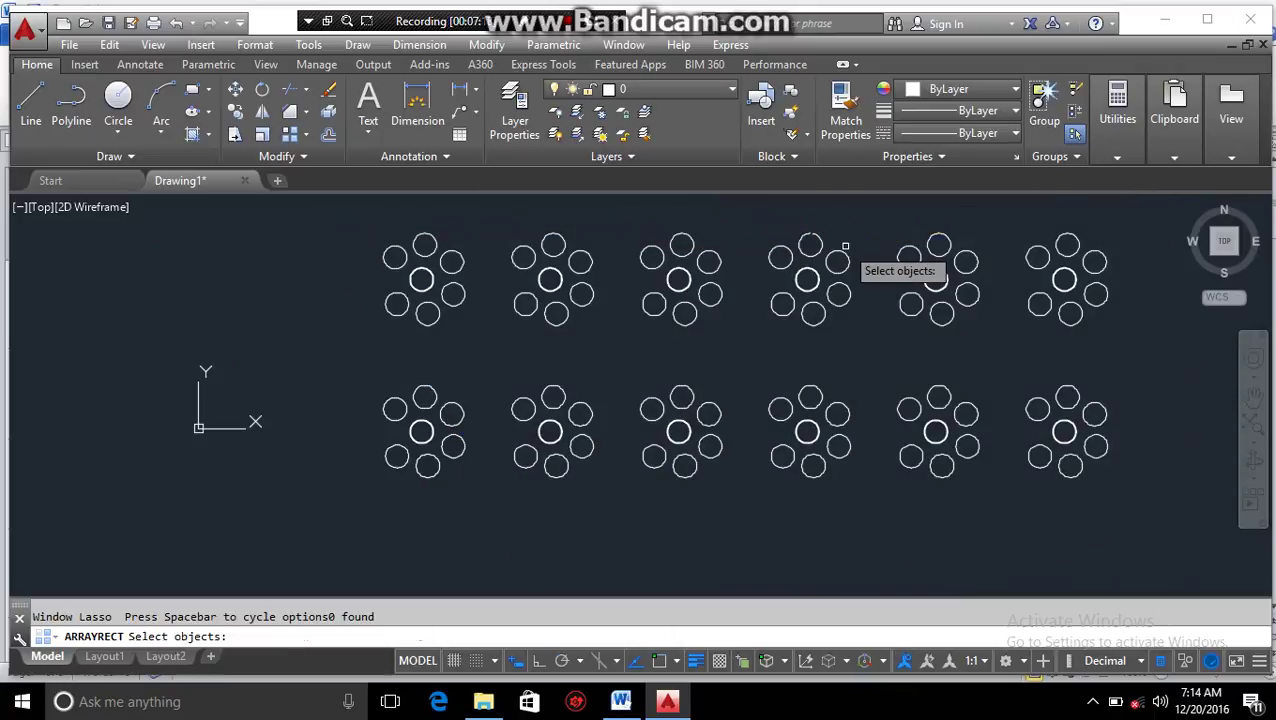
mouse_move(1136, 488)
mouse_down()
mouse_move(498, 512)
mouse_move(277, 242)
mouse_move(299, 200)
mouse_move(1115, 215)
mouse_move(1140, 230)
mouse_move(1127, 243)
mouse_up()
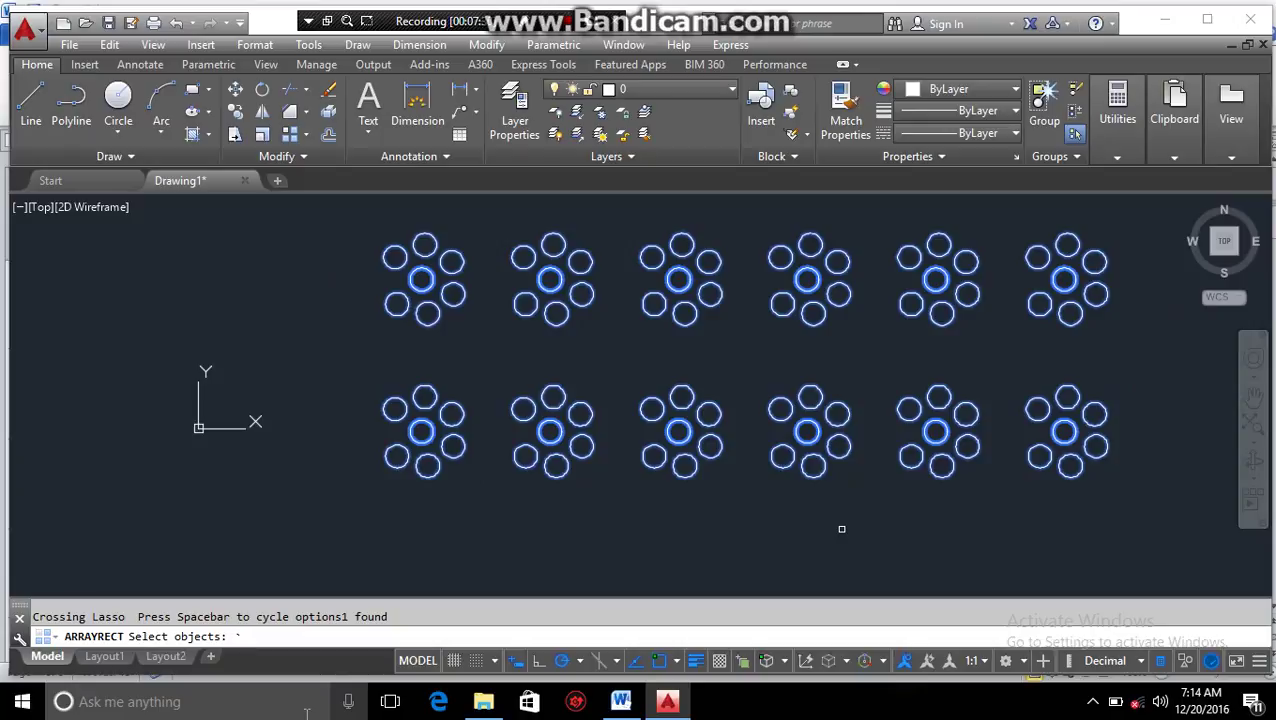
key(Escape)
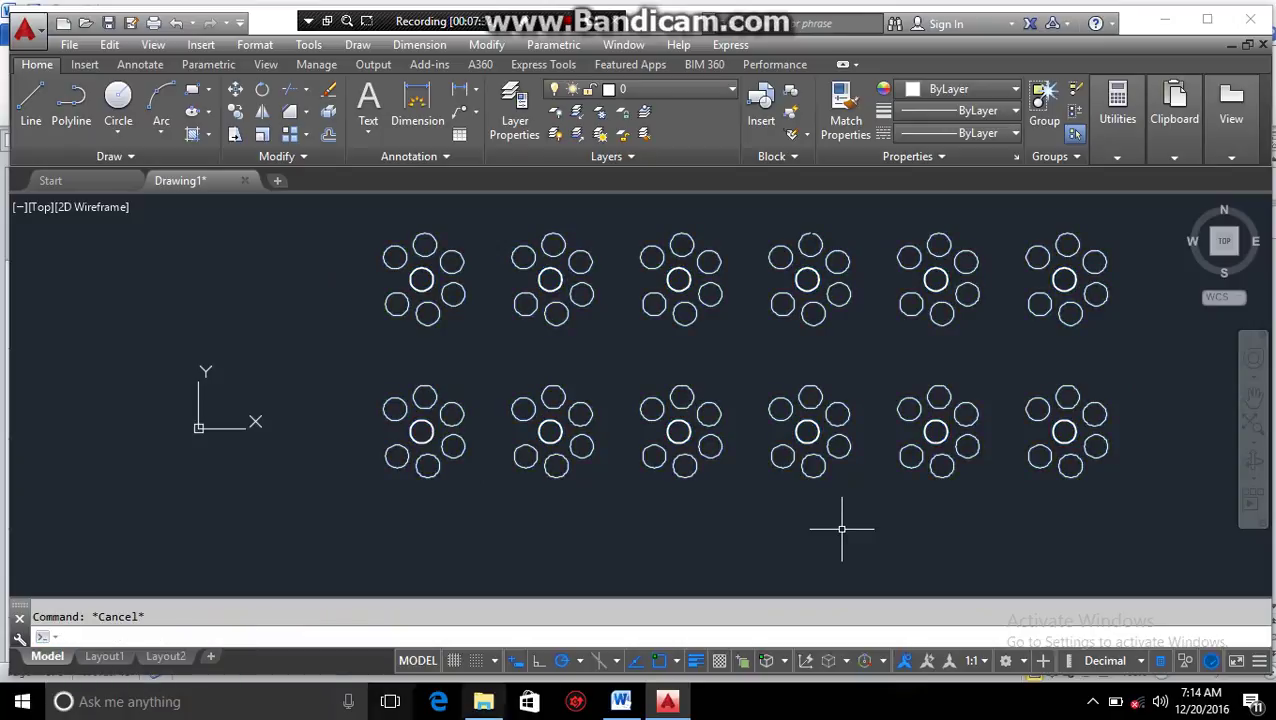
Erase the whole rectangular array of circle clusters from the drawing
mouse_move(1120, 520)
mouse_down()
mouse_move(994, 526)
mouse_move(382, 450)
mouse_move(396, 253)
mouse_move(977, 222)
mouse_move(1106, 234)
mouse_up()
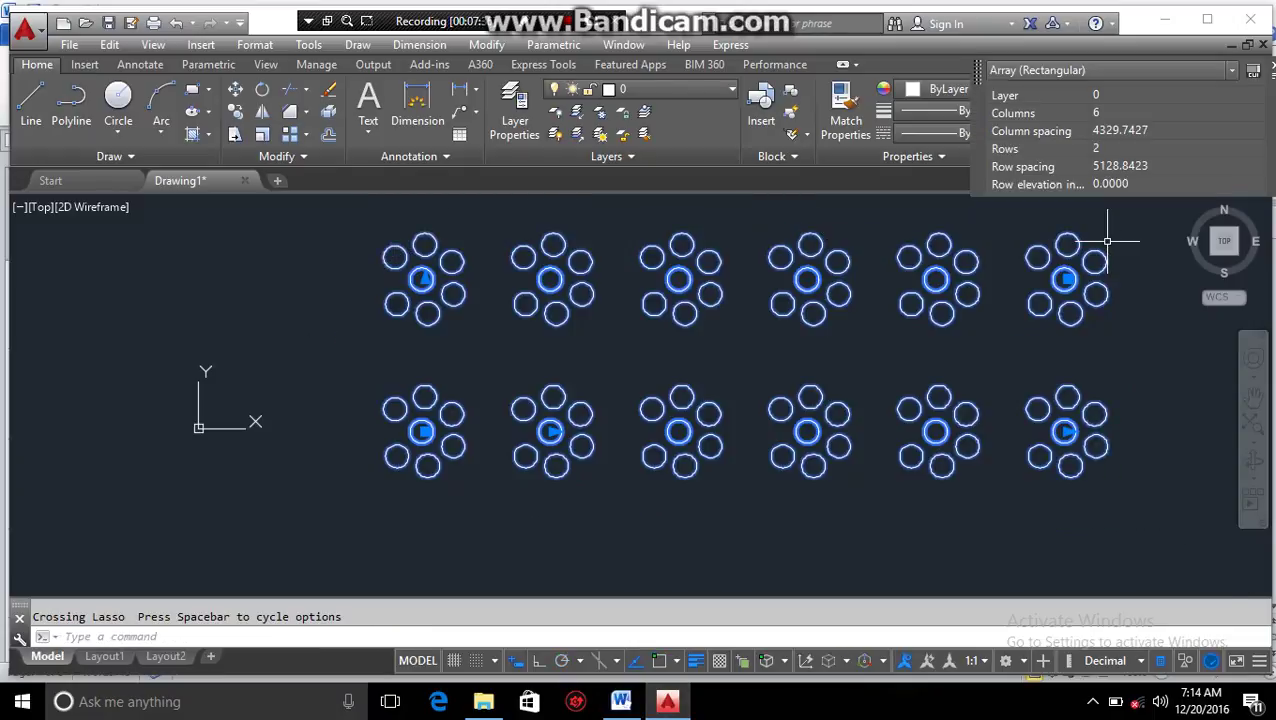
key(Delete)
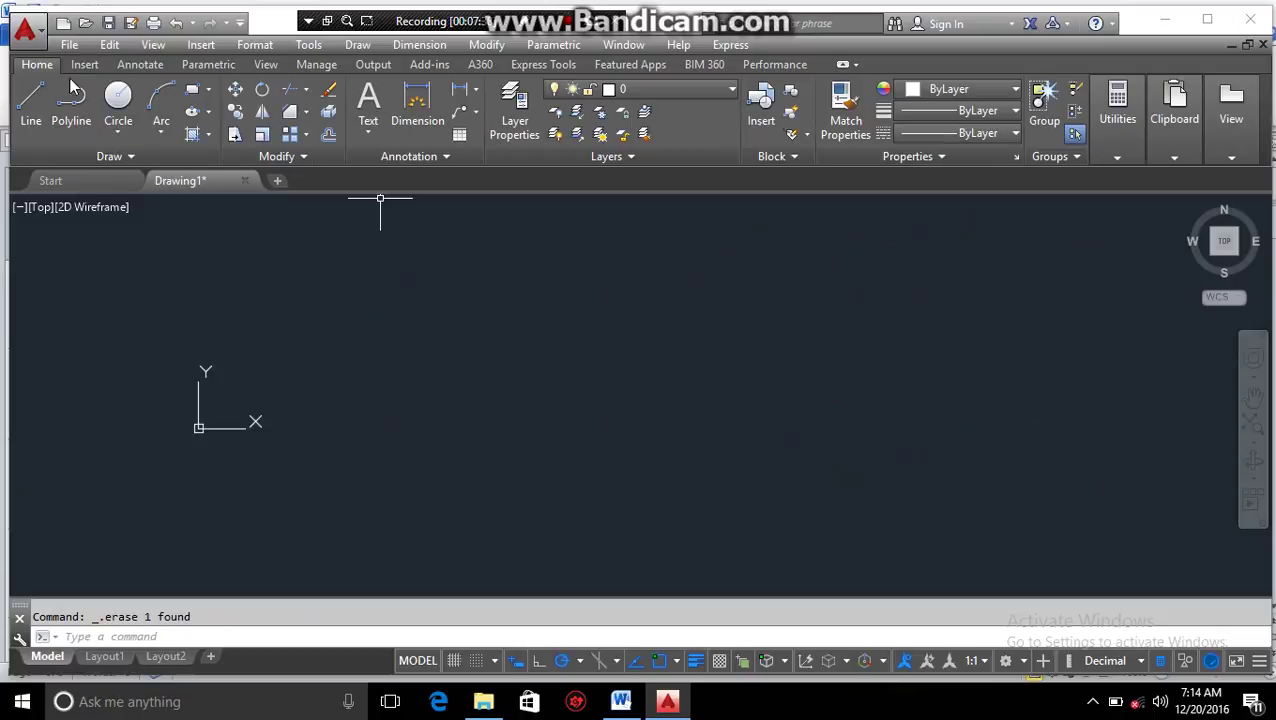
Draw a single horizontal line across the middle of the emptied drawing area
click(31, 97)
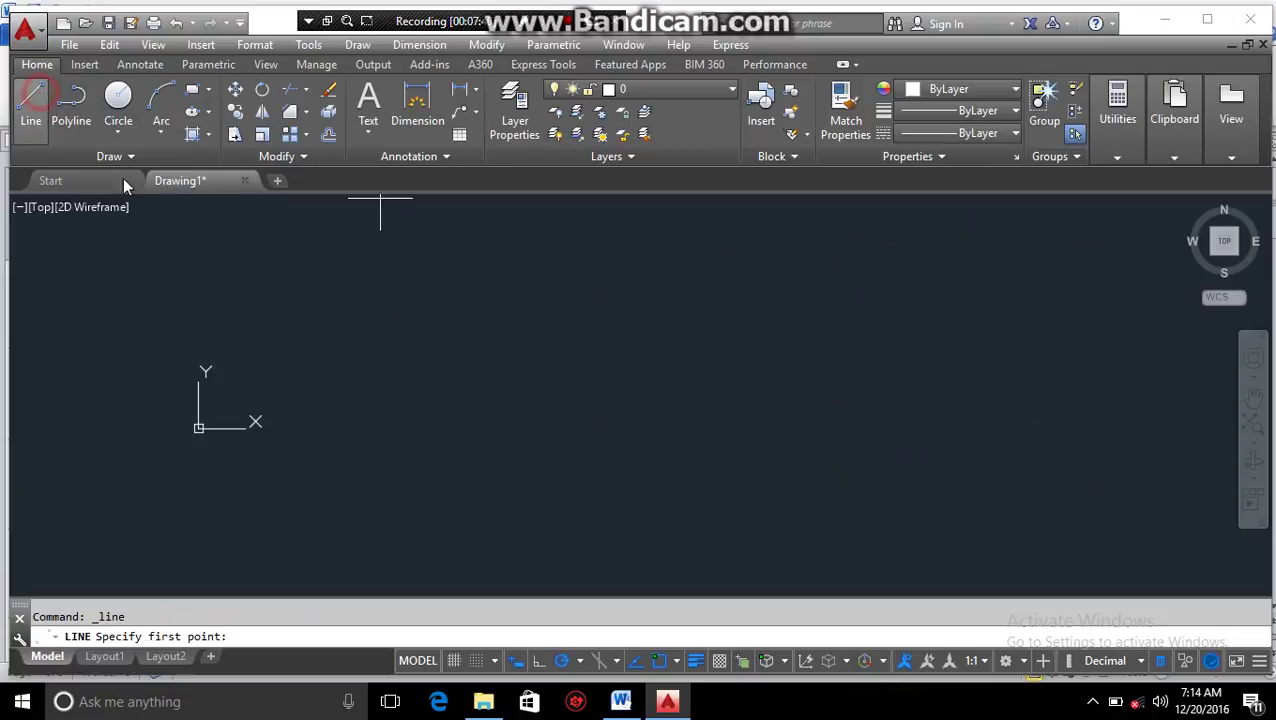
click(404, 323)
click(717, 323)
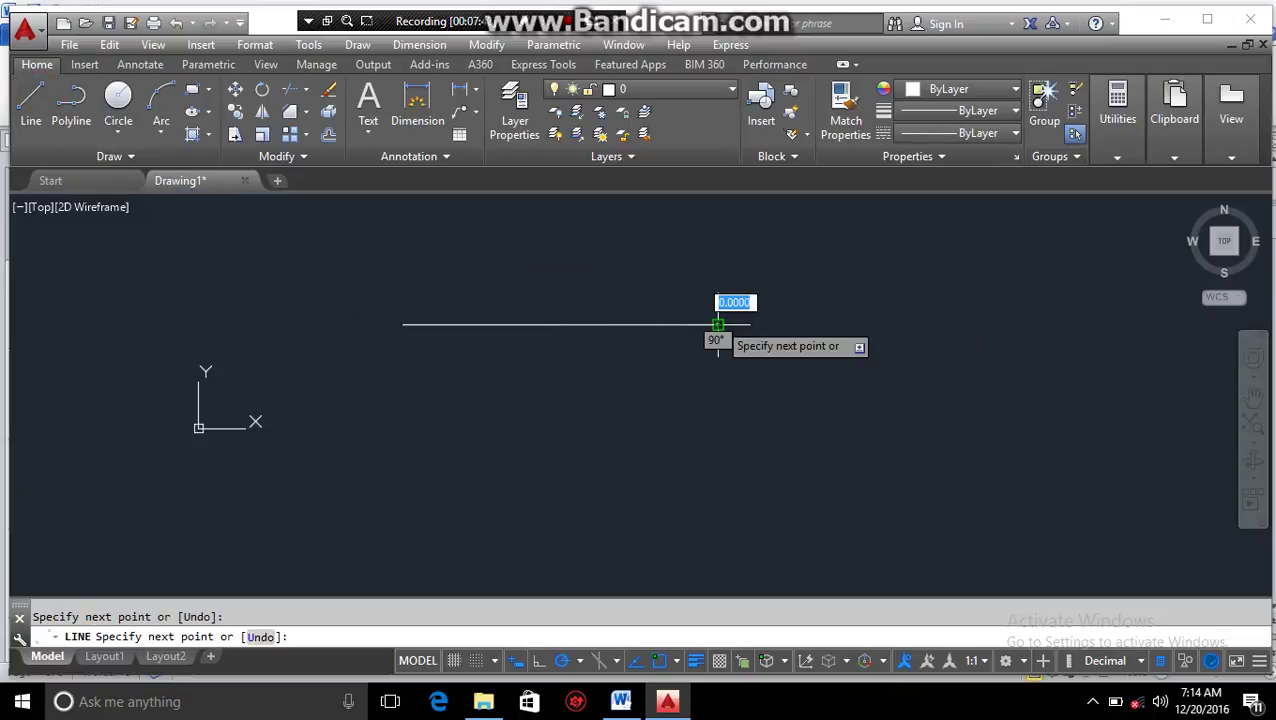
key(Return)
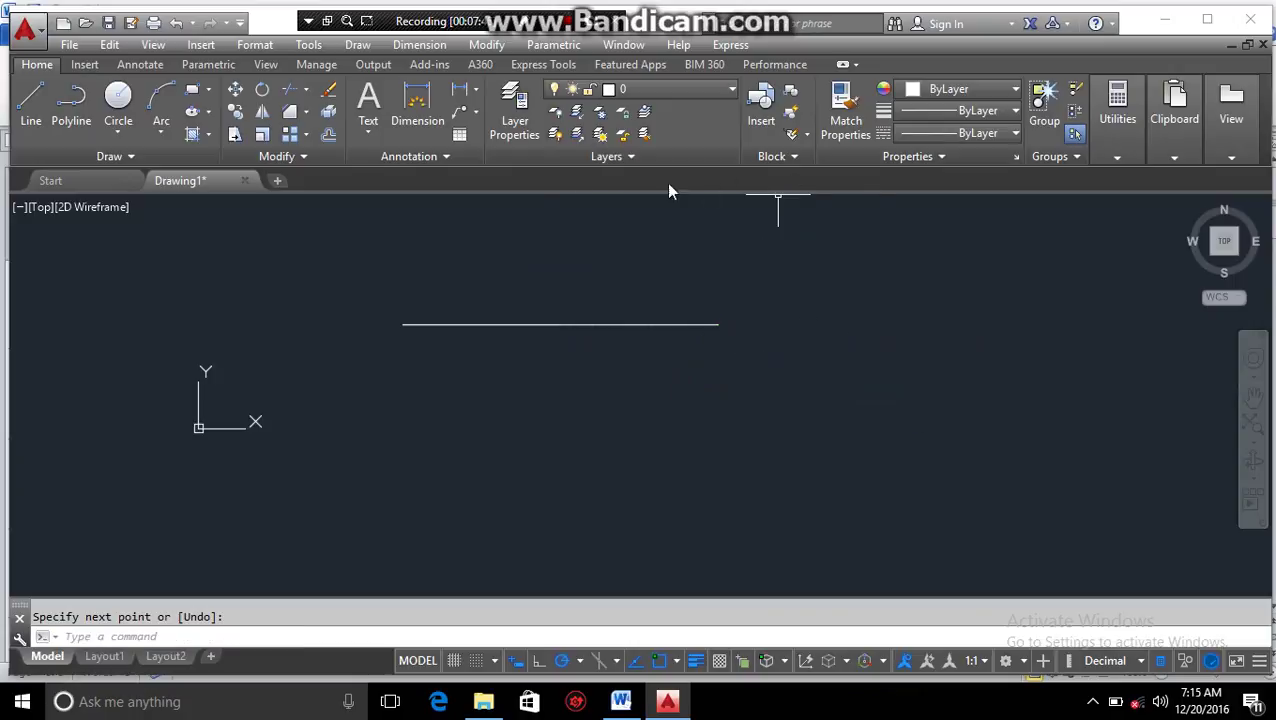
Dimension the horizontal line's length from end to end, placing the dimension line below it, and leave the command
click(415, 115)
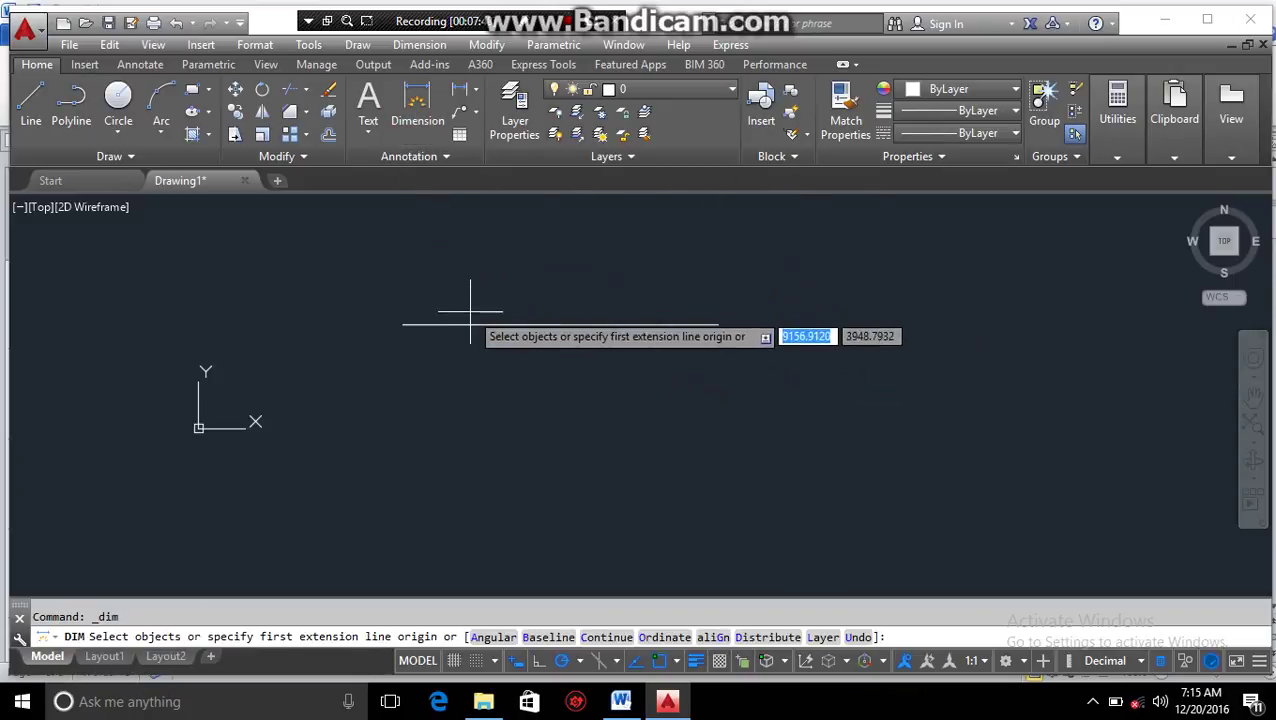
click(403, 324)
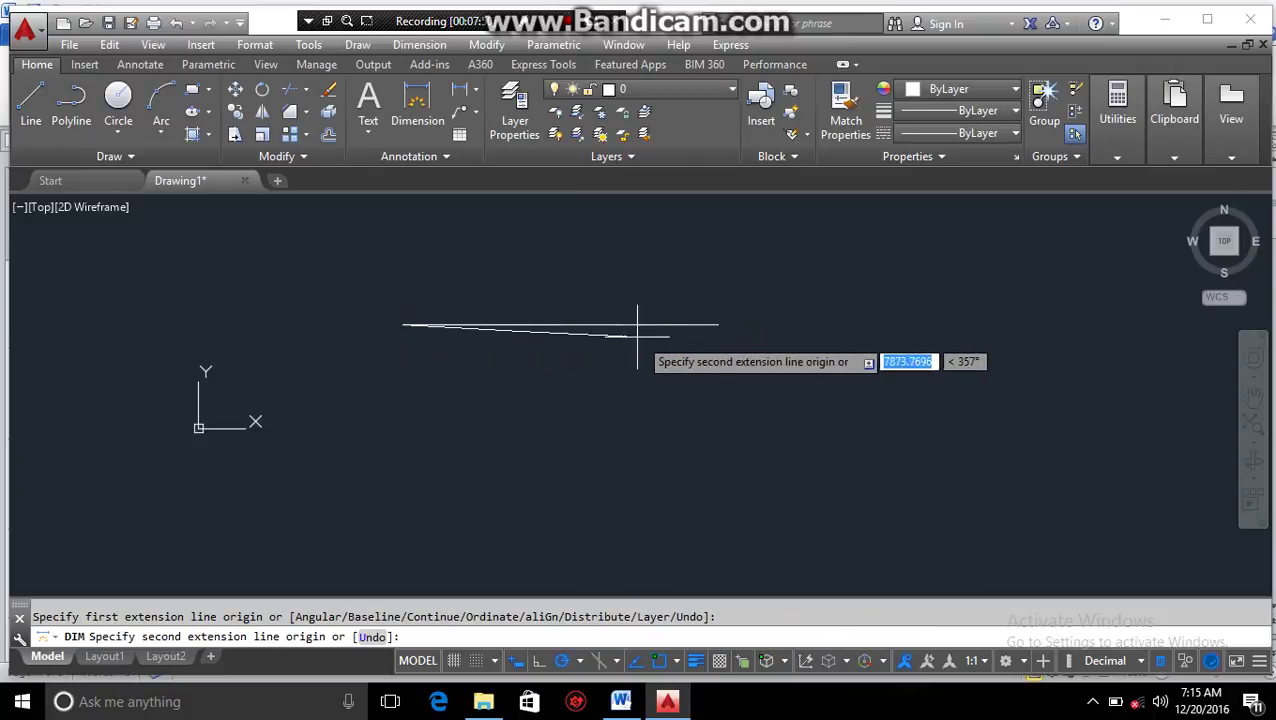
click(714, 324)
click(695, 420)
scroll(568, 408, up, 2)
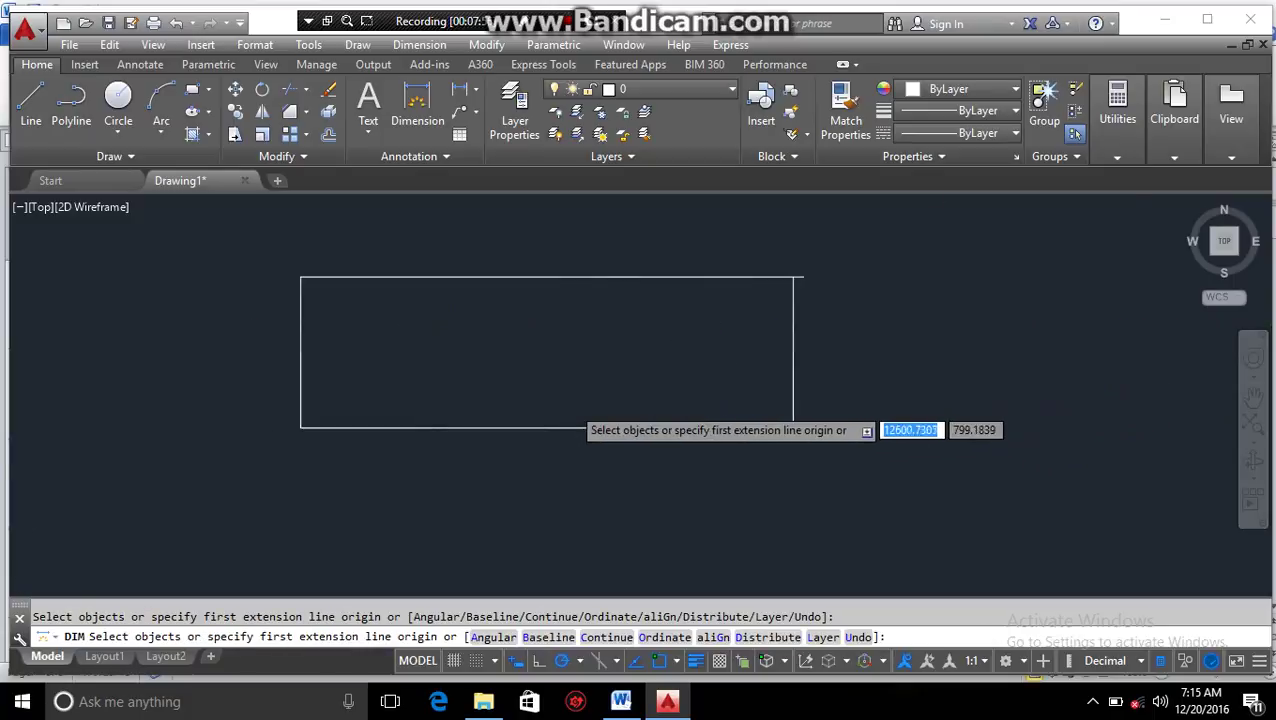
scroll(513, 470, up, 3)
scroll(500, 490, down, 3)
scroll(483, 493, up, 3)
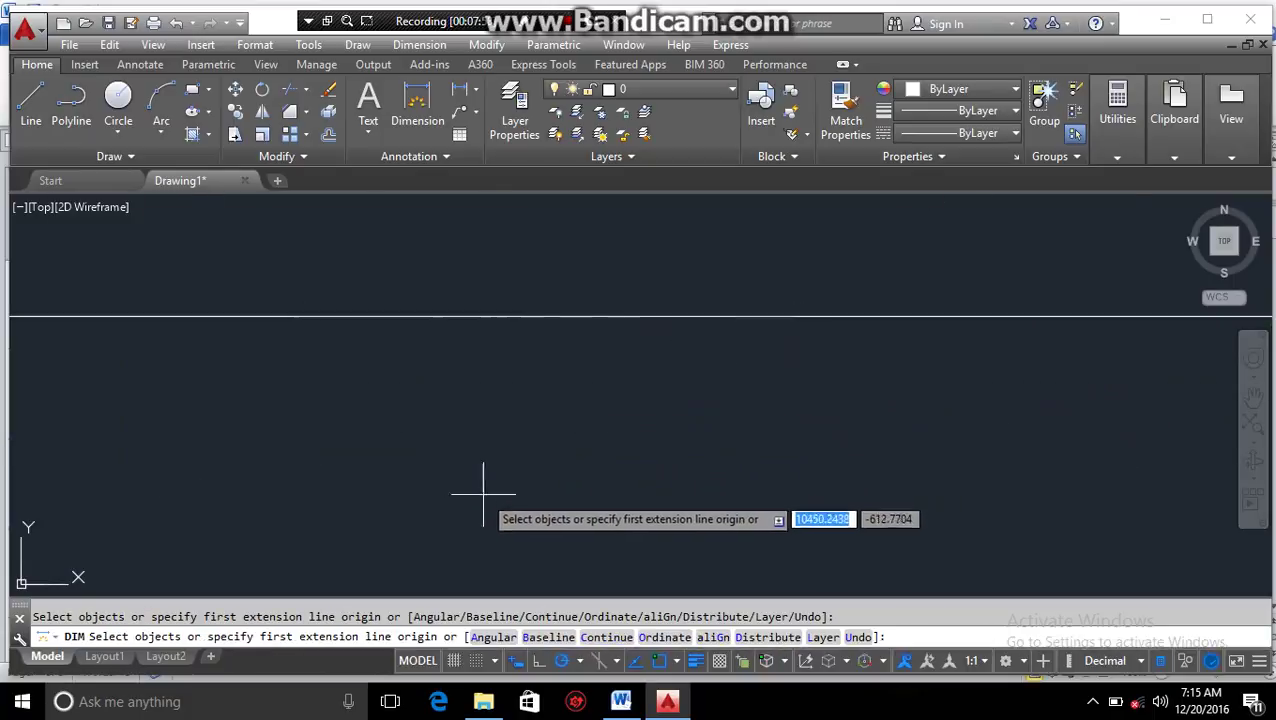
scroll(670, 315, down, 5)
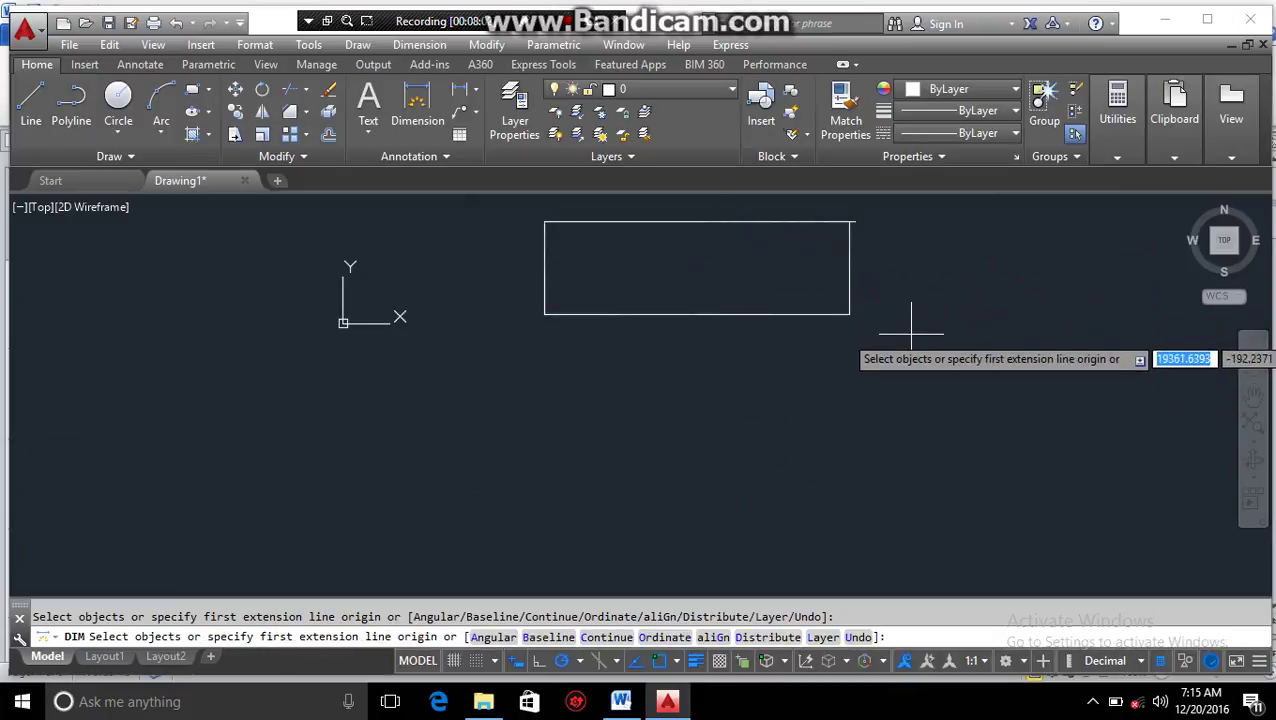
click(898, 362)
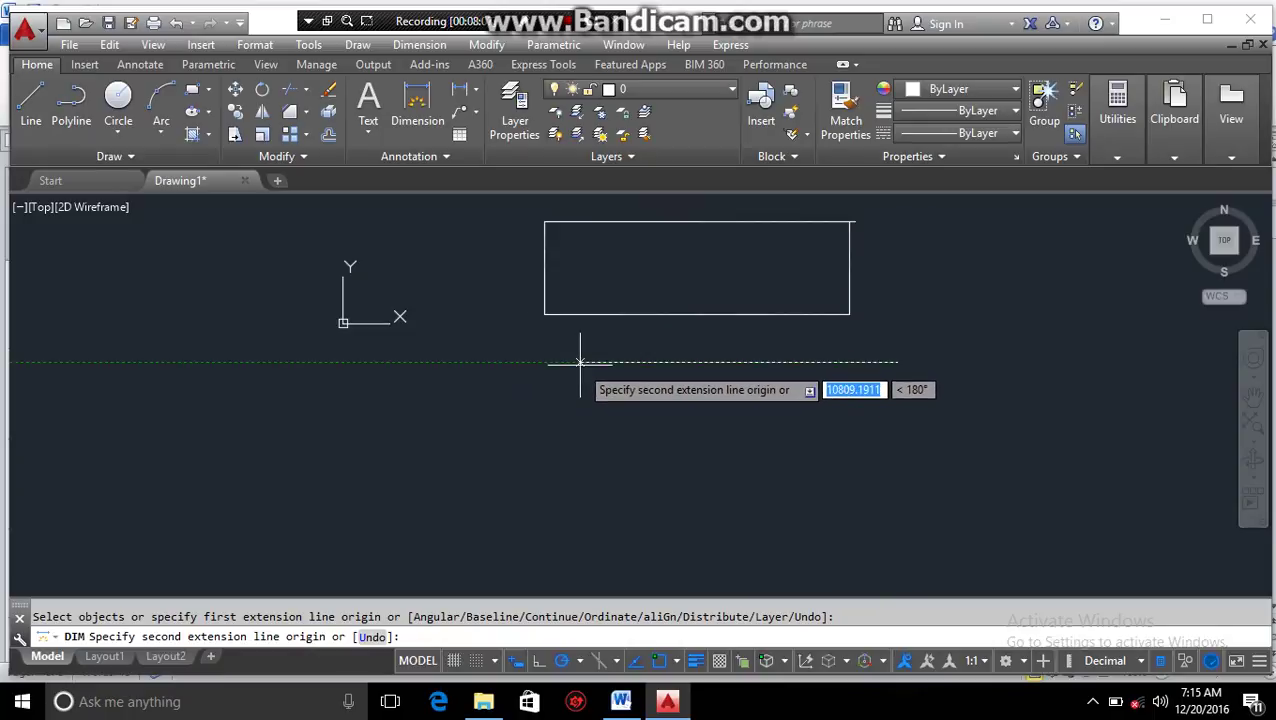
key(Escape)
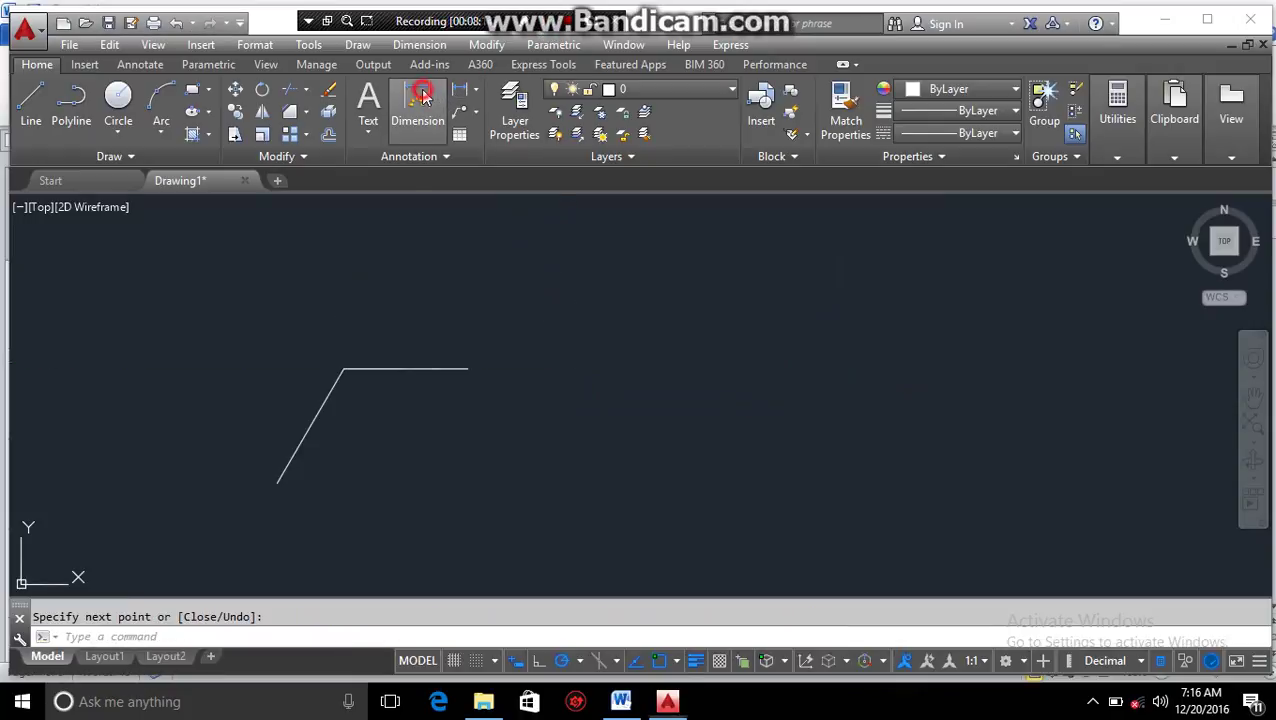
Dimension the horizontal line that meets the slanted line, placing the dimension line above it
key(Escape)
click(406, 369)
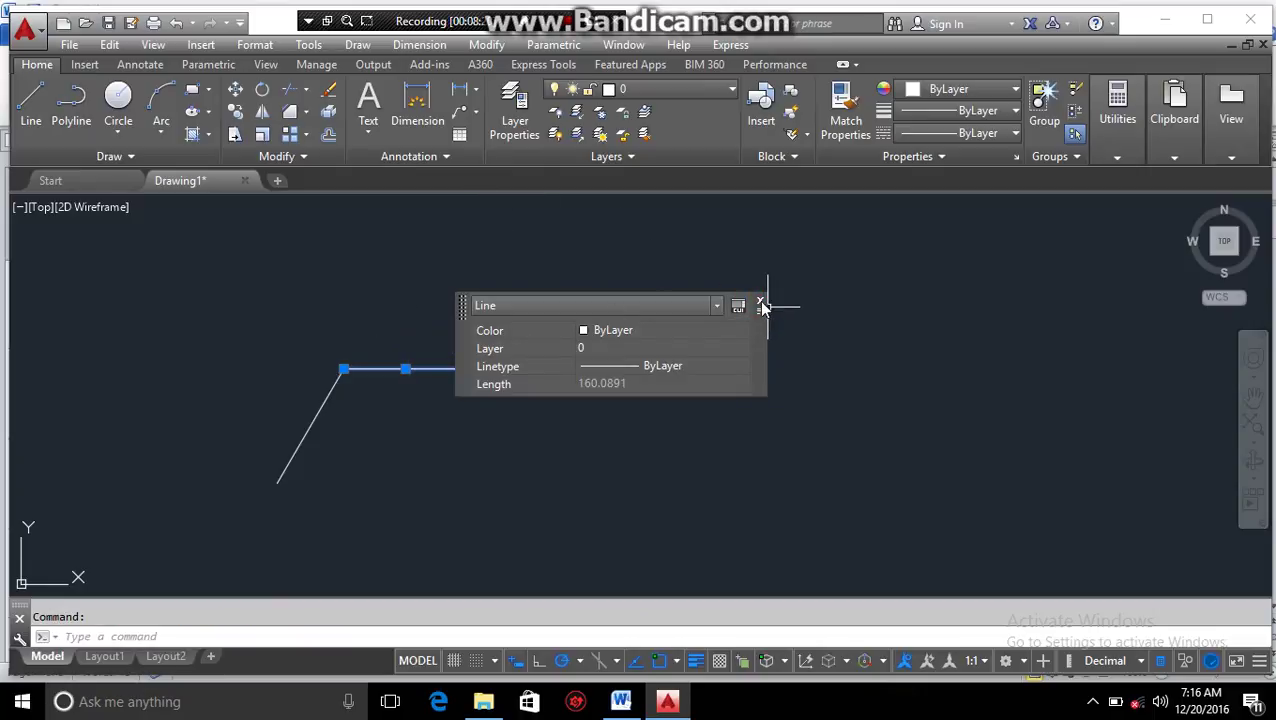
click(760, 304)
click(417, 108)
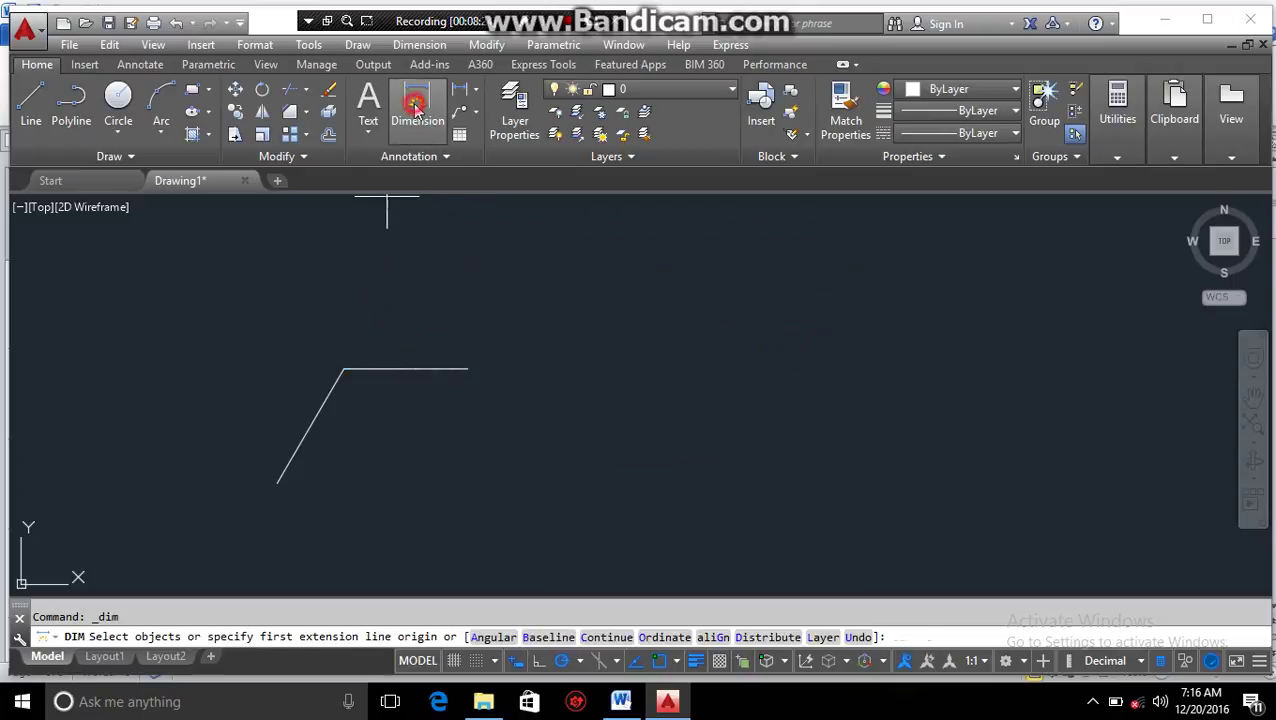
click(343, 369)
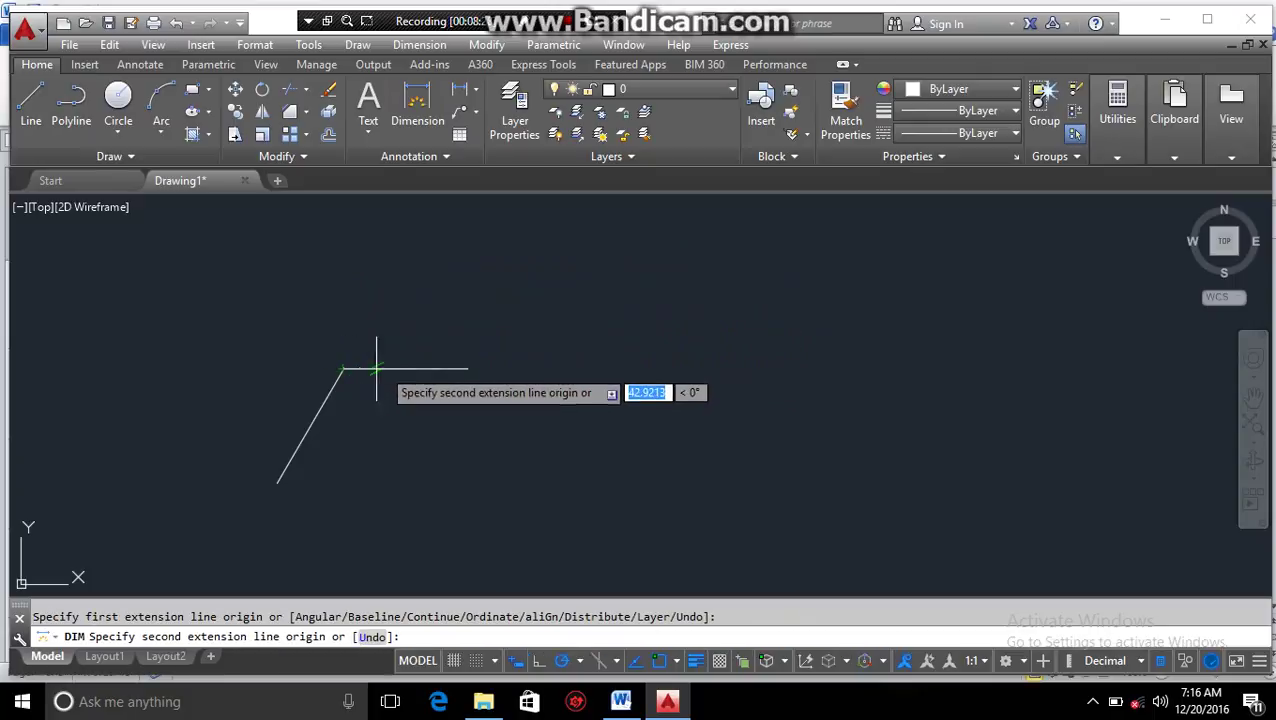
click(467, 369)
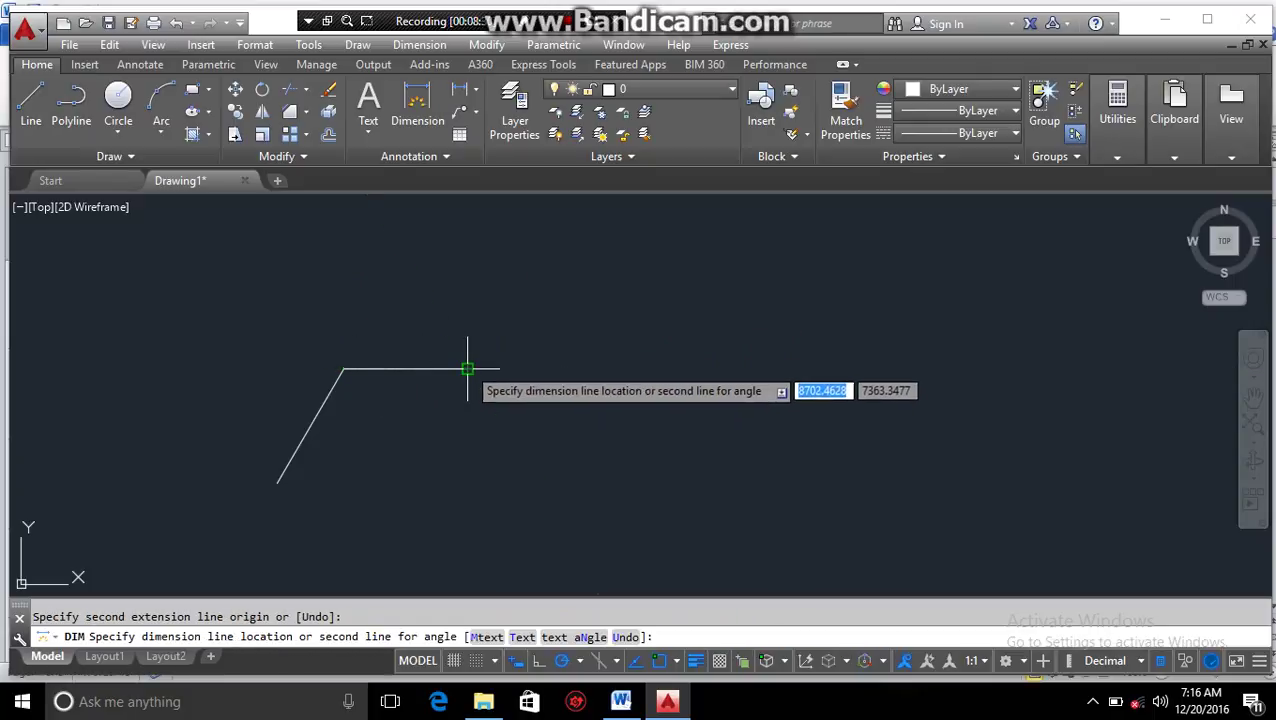
click(424, 335)
scroll(421, 318, up, 5)
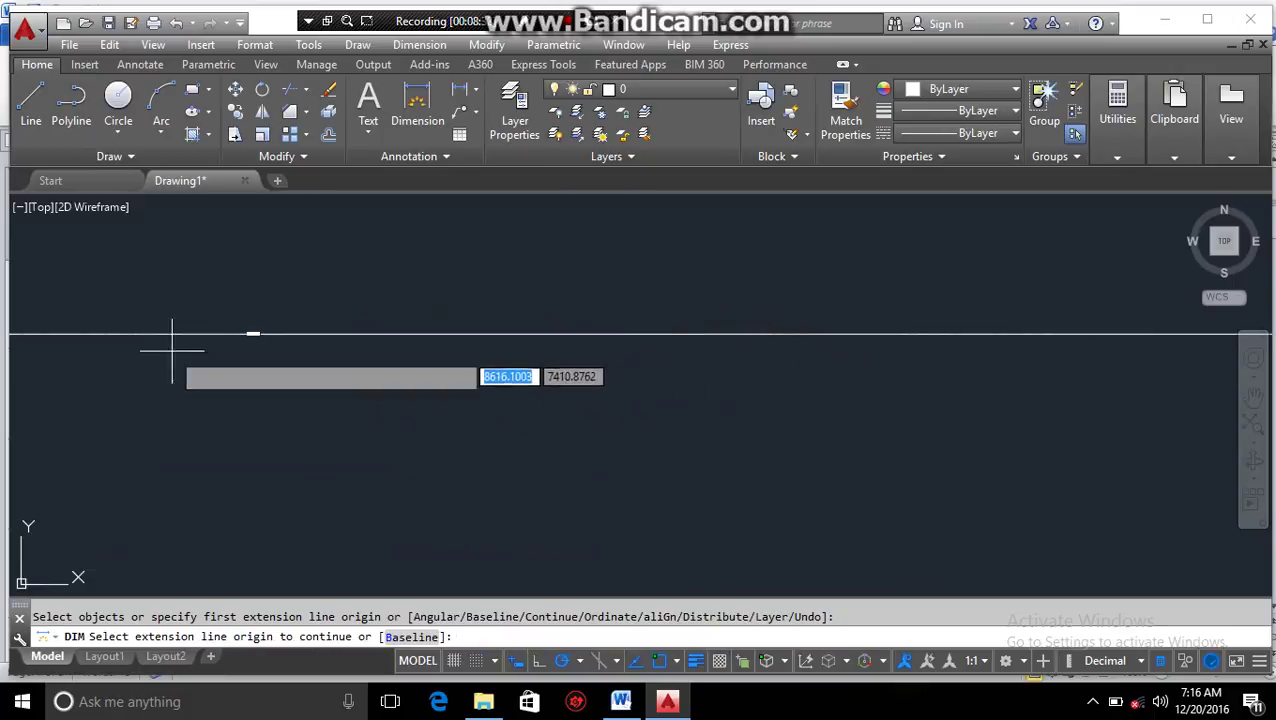
scroll(214, 336, down, 5)
scroll(317, 318, down, 4)
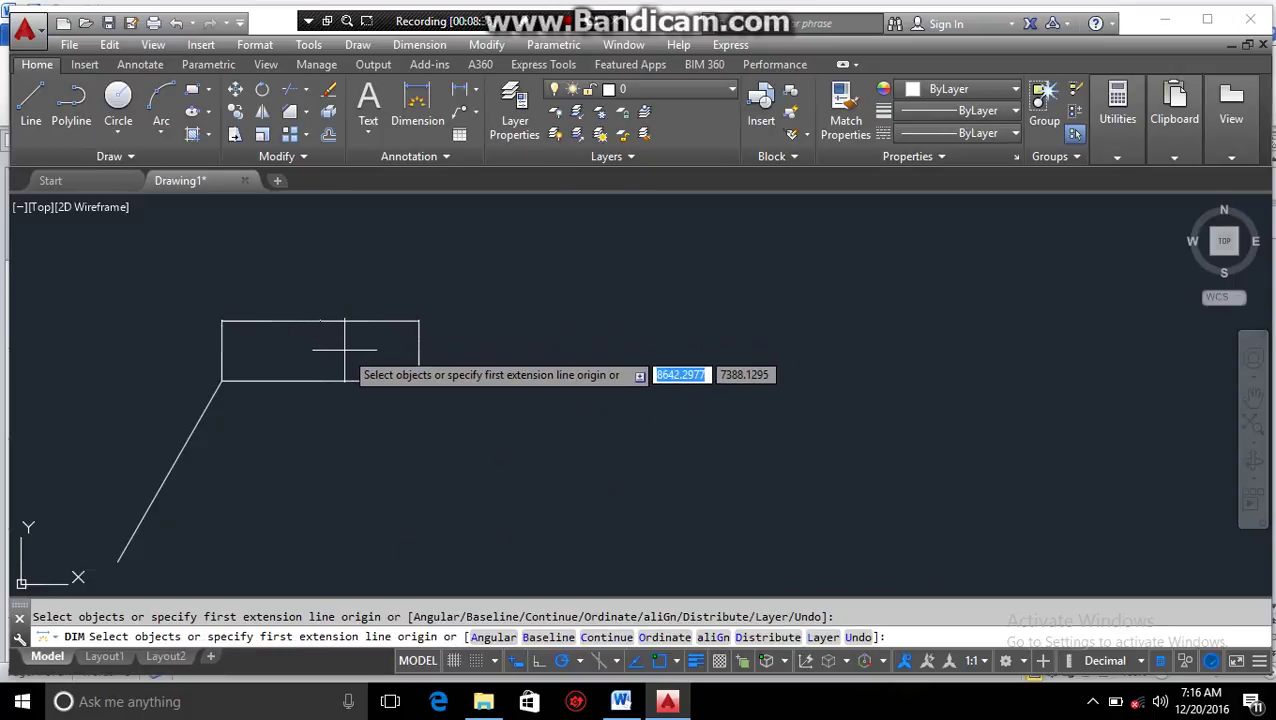
text(d)
key(Return)
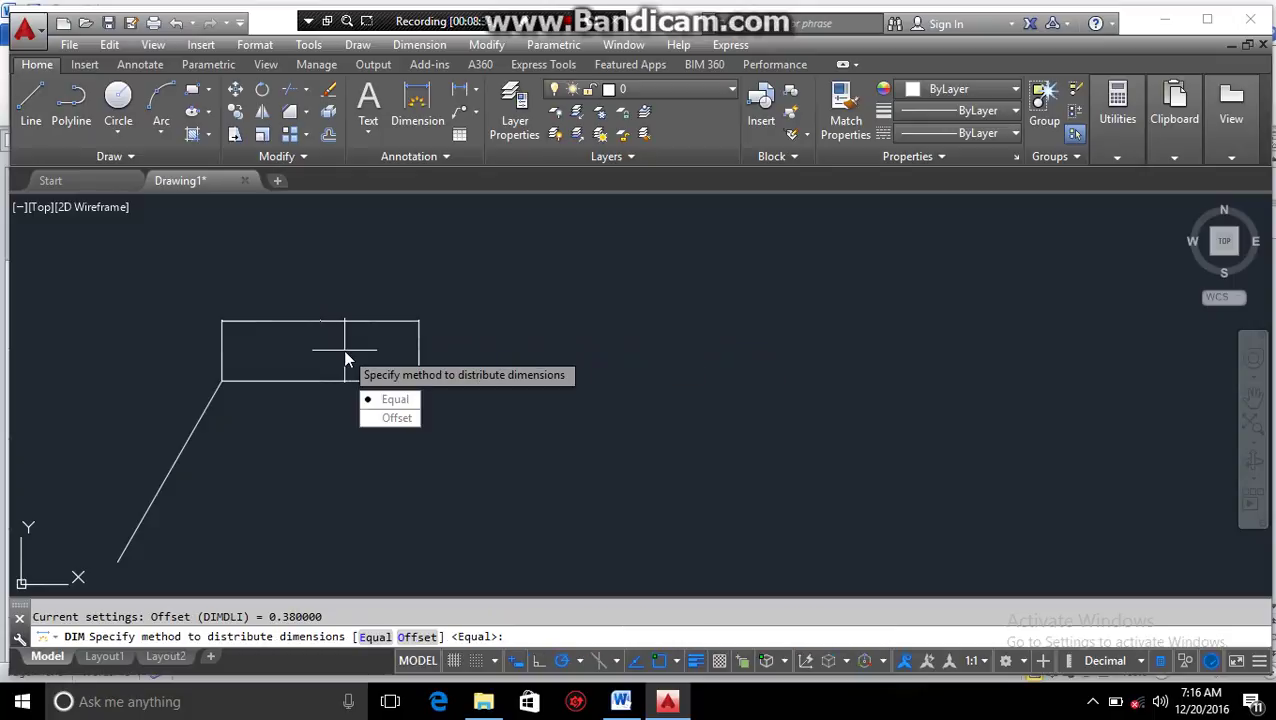
key(Escape)
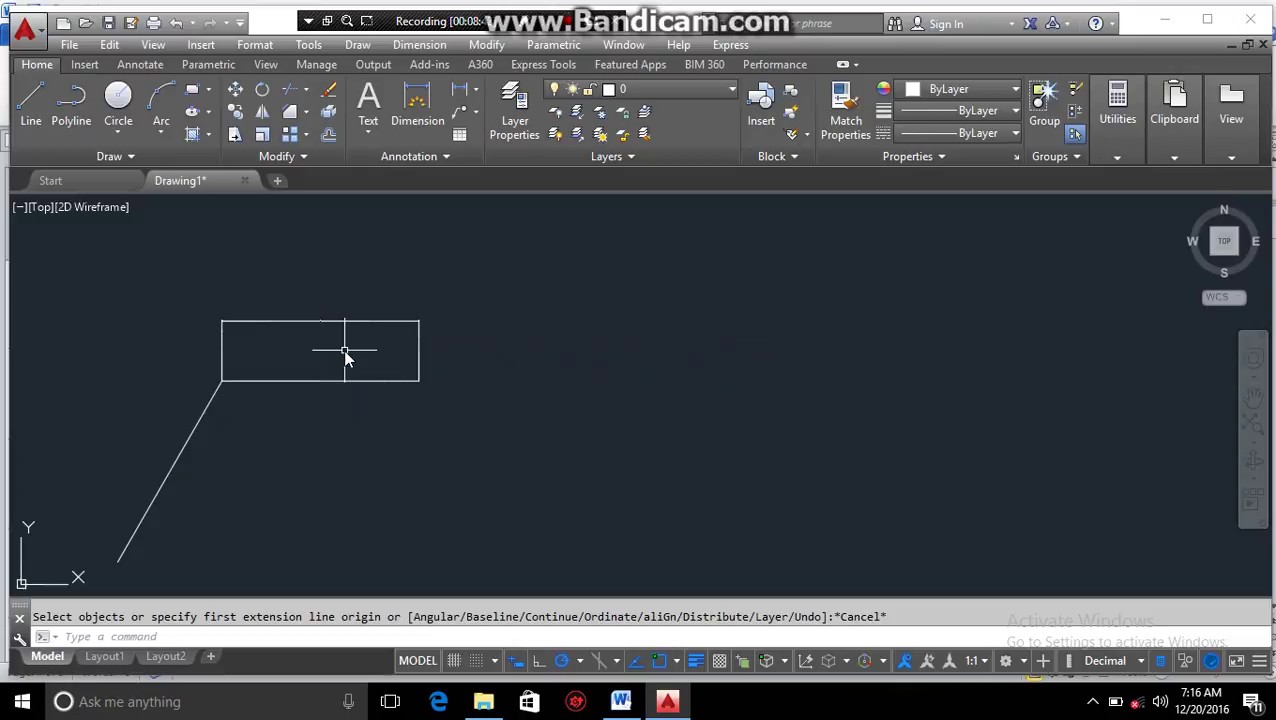
Set the text height of the Standard dimension style to 4 and close the style manager
key(Return)
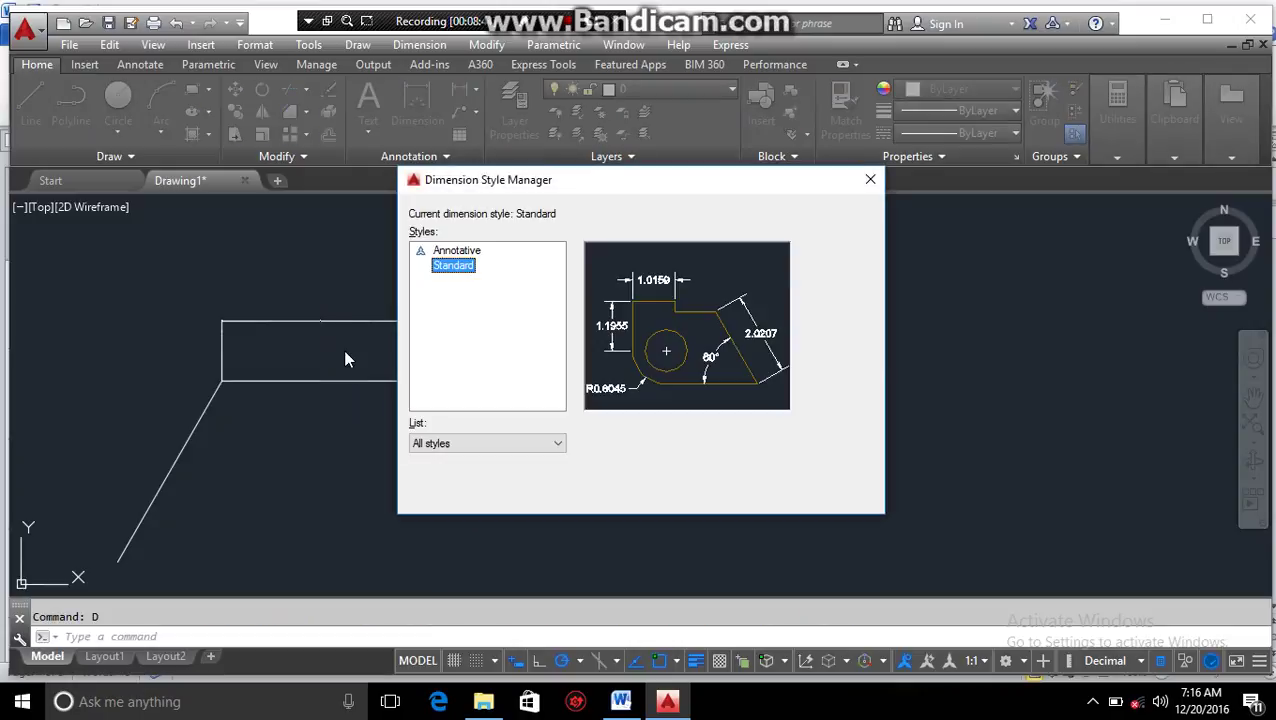
click(843, 311)
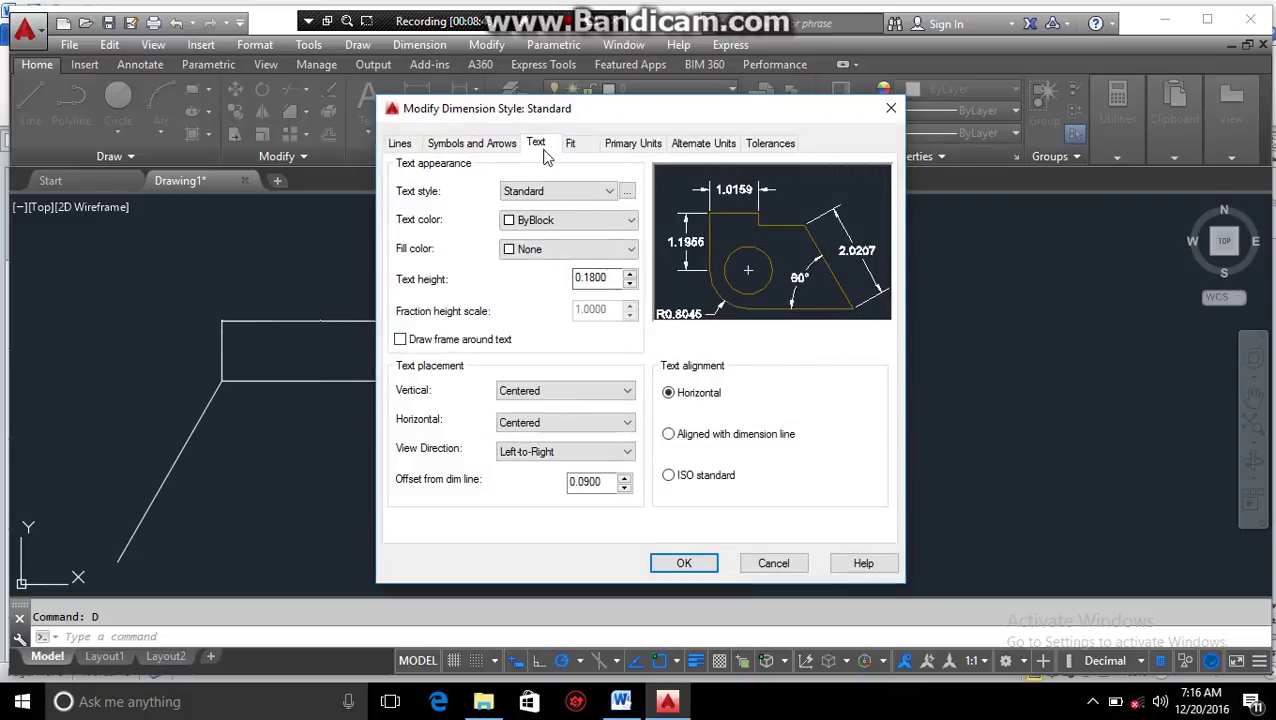
double_click(615, 277)
click(673, 557)
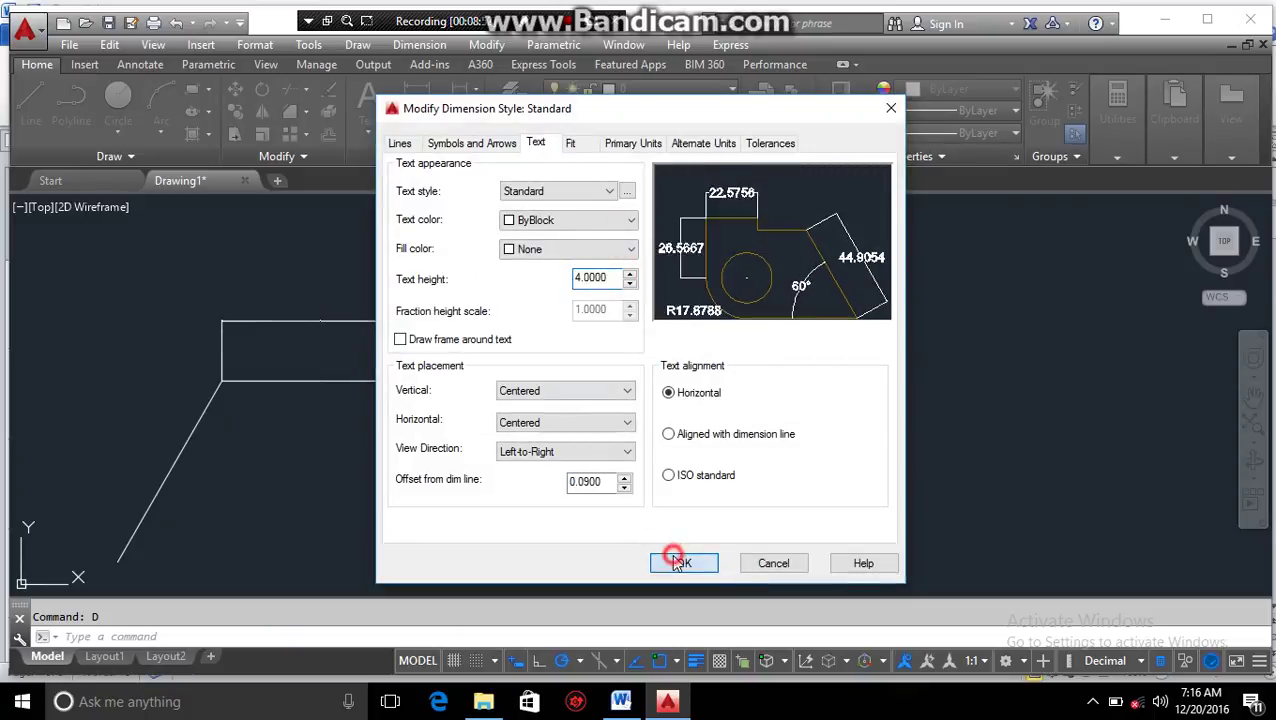
click(750, 494)
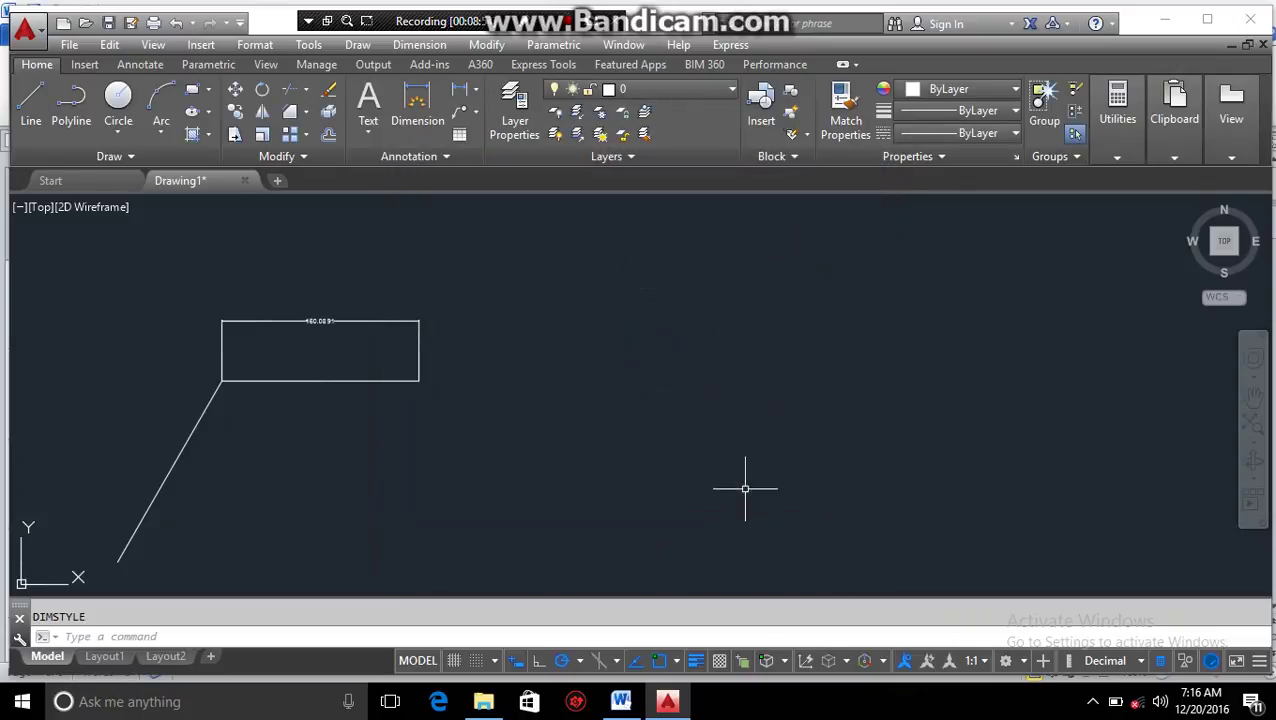
scroll(313, 322, up, 5)
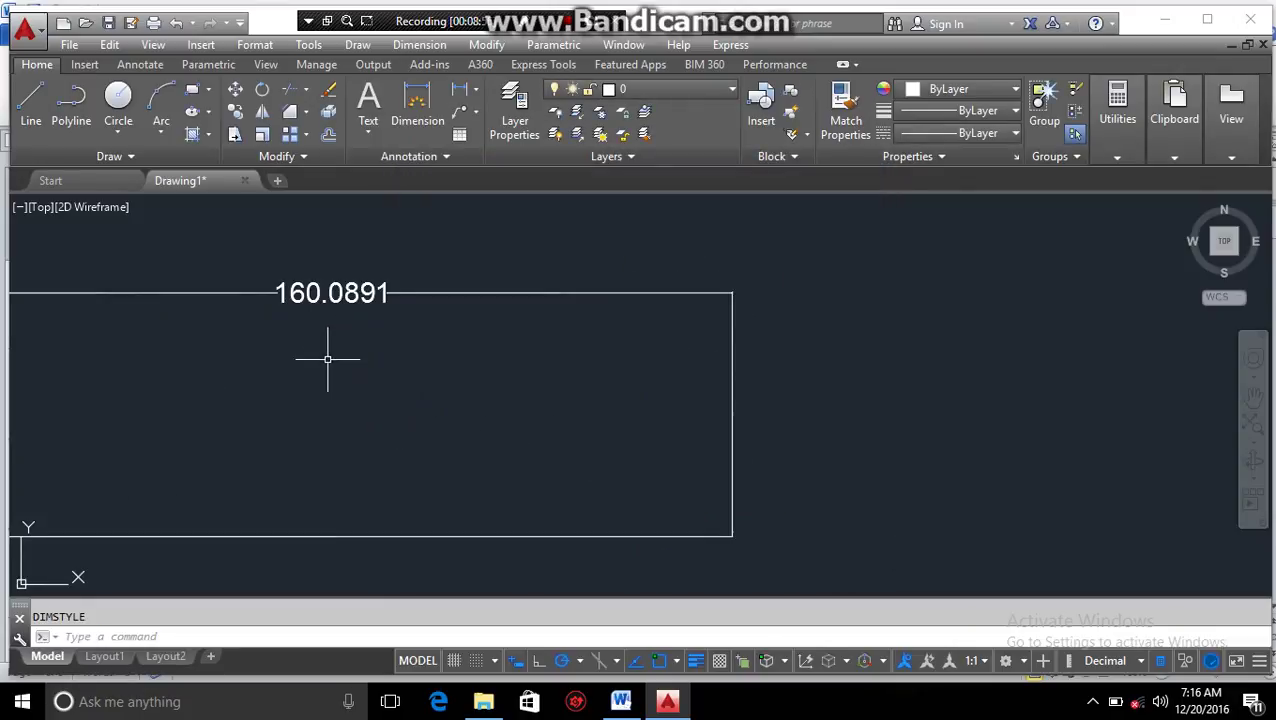
middle_drag(333, 353, 527, 358)
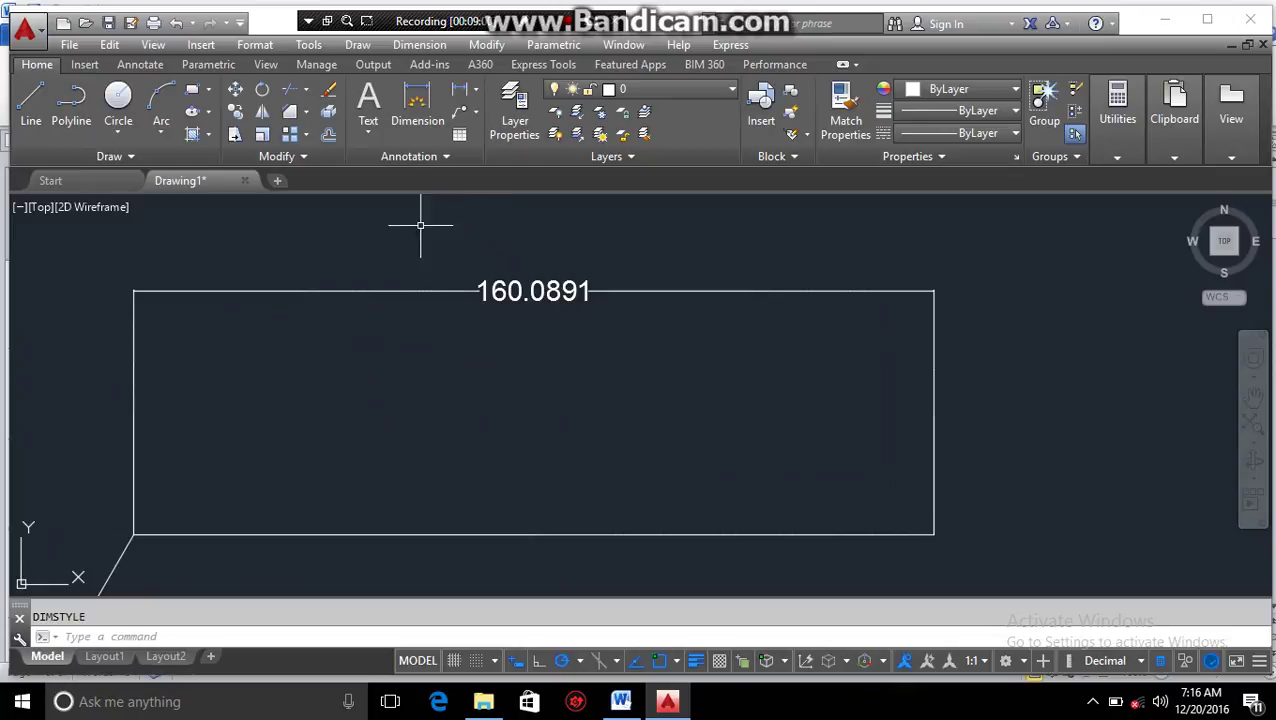
Reopen the Standard dimension style for modification and set its dimension line color to Red
text(D)
key(Return)
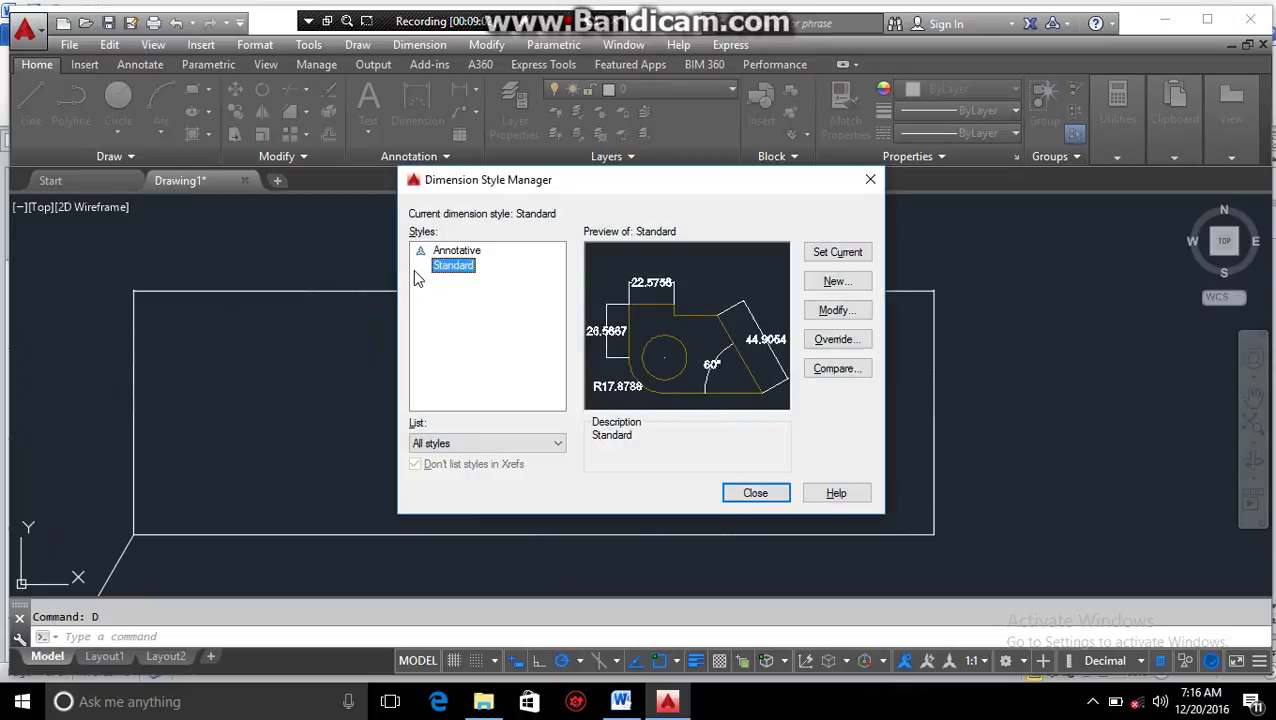
click(835, 310)
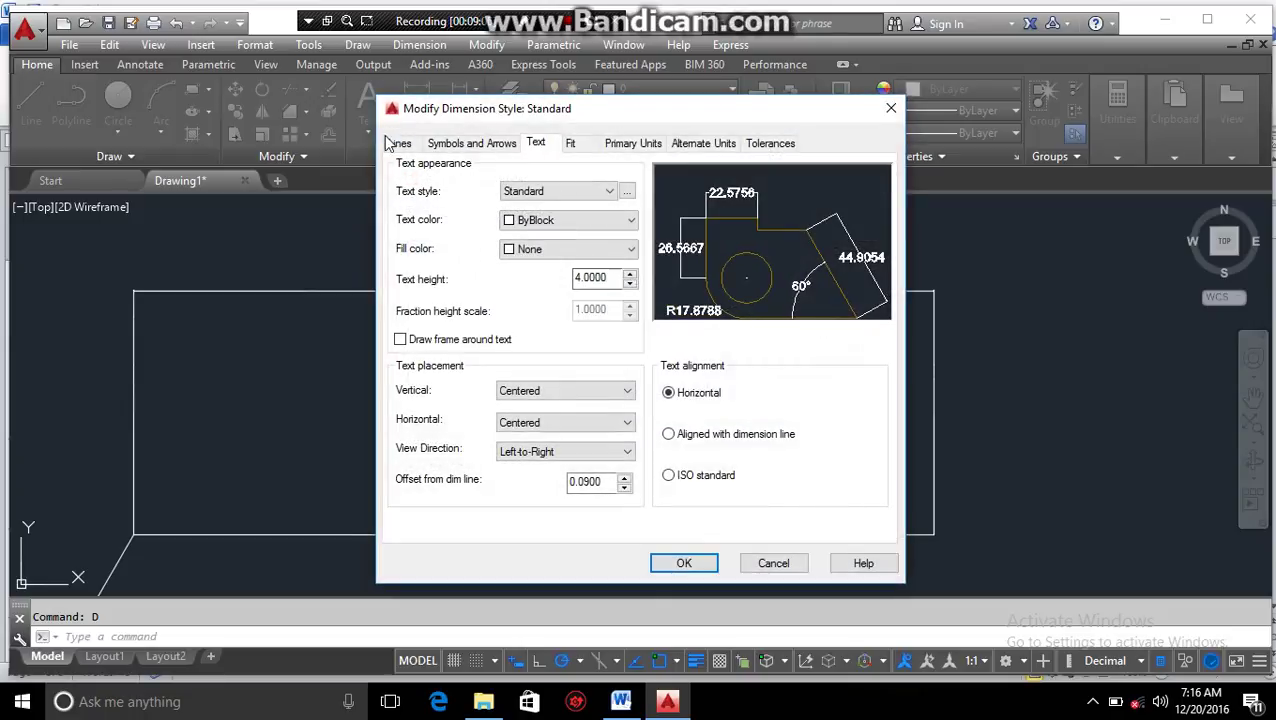
click(398, 144)
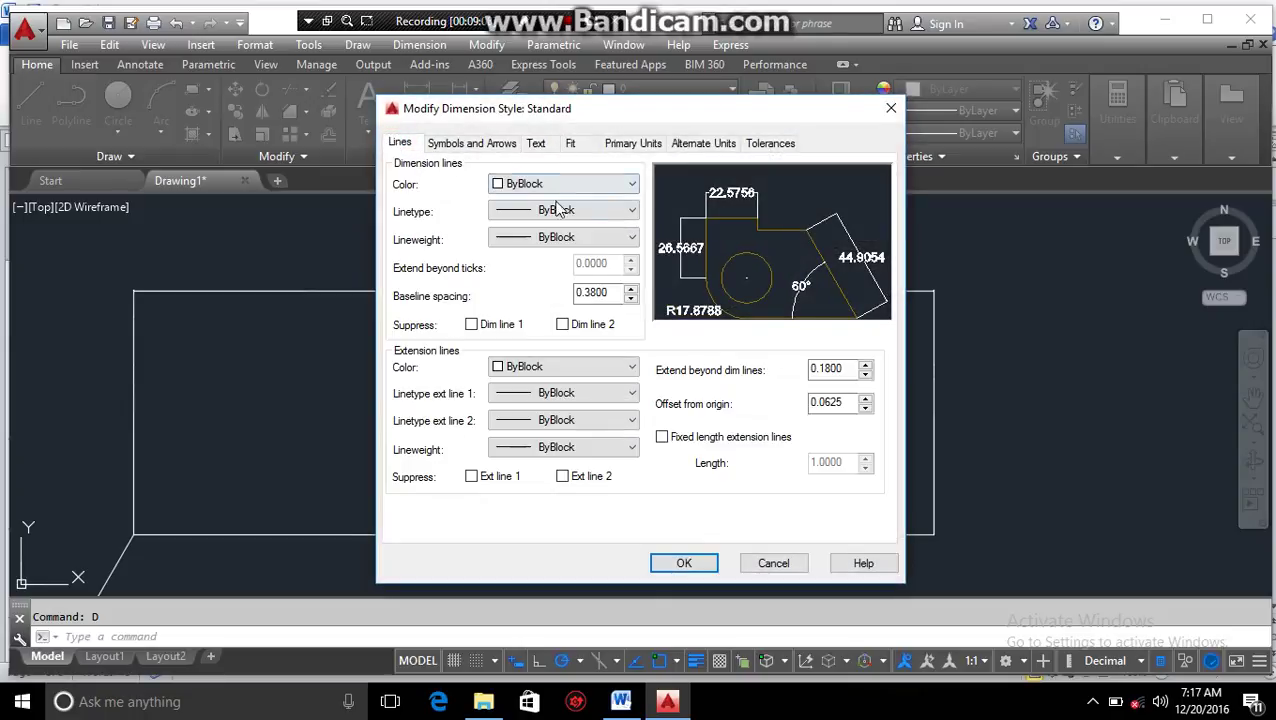
click(530, 184)
click(535, 232)
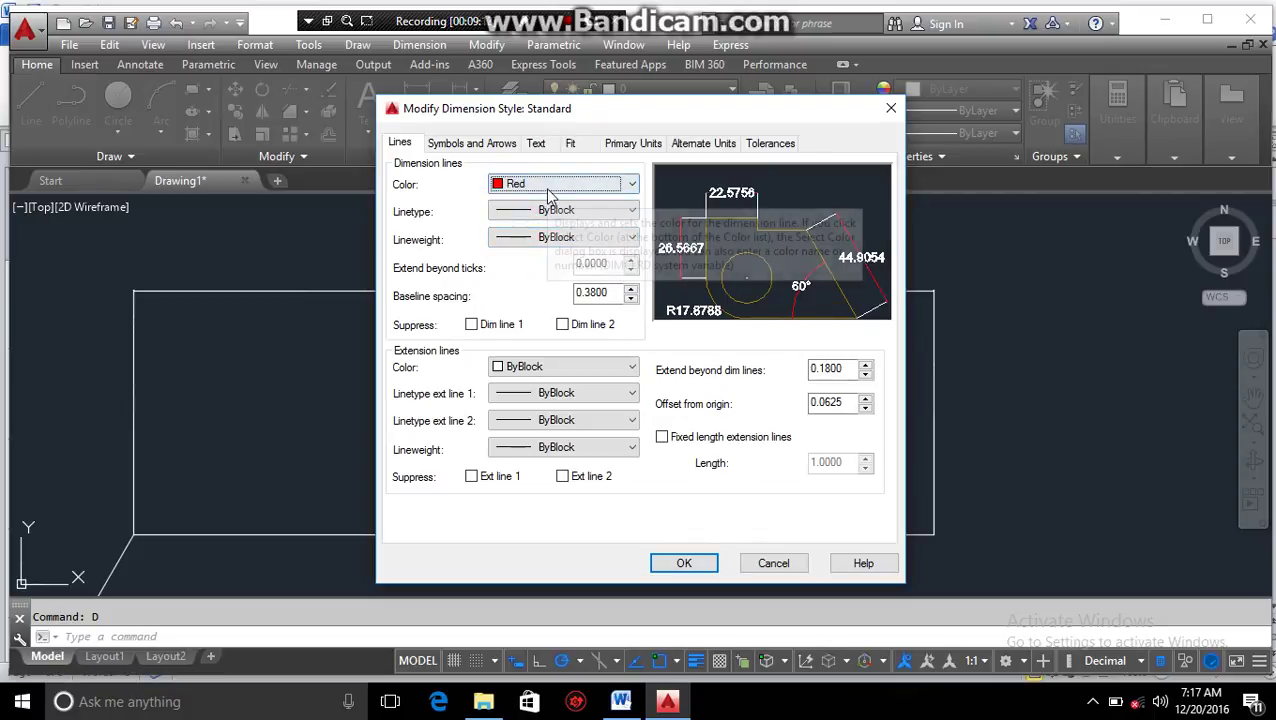
click(551, 210)
click(551, 210)
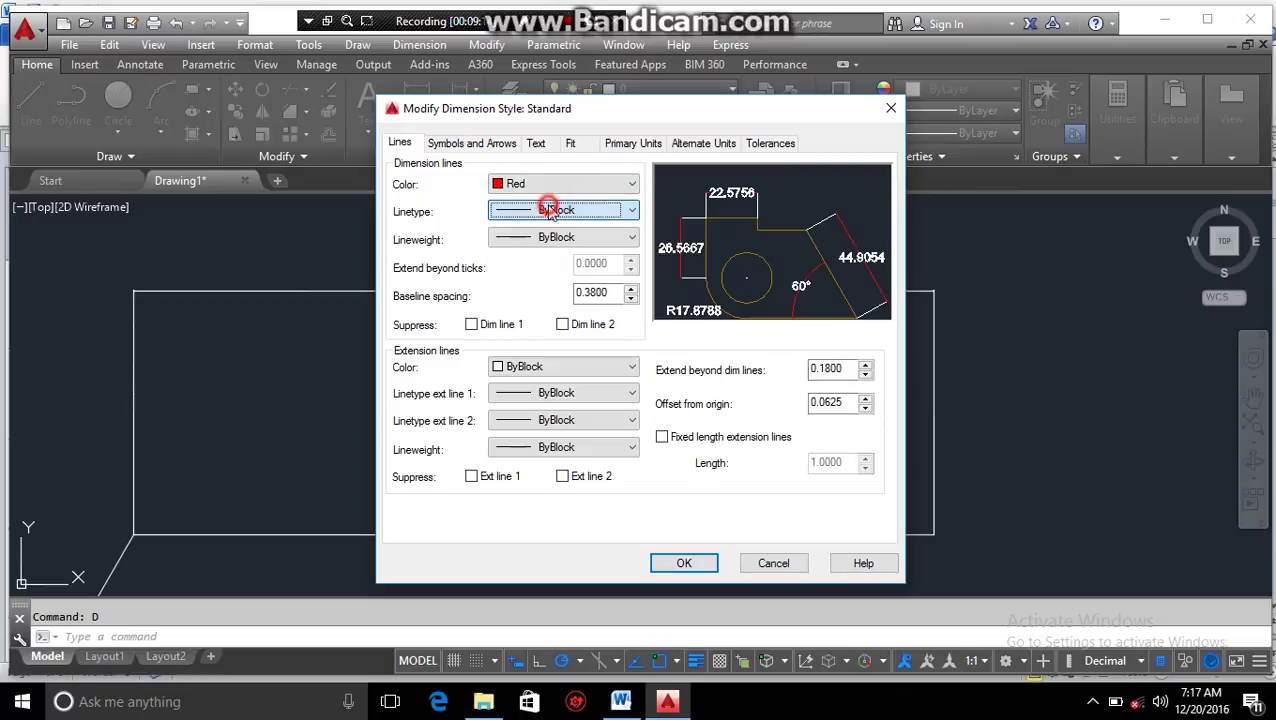
Try suppressing dimension lines 1 and 2 in the style and clear both suppressions again
click(473, 325)
click(562, 325)
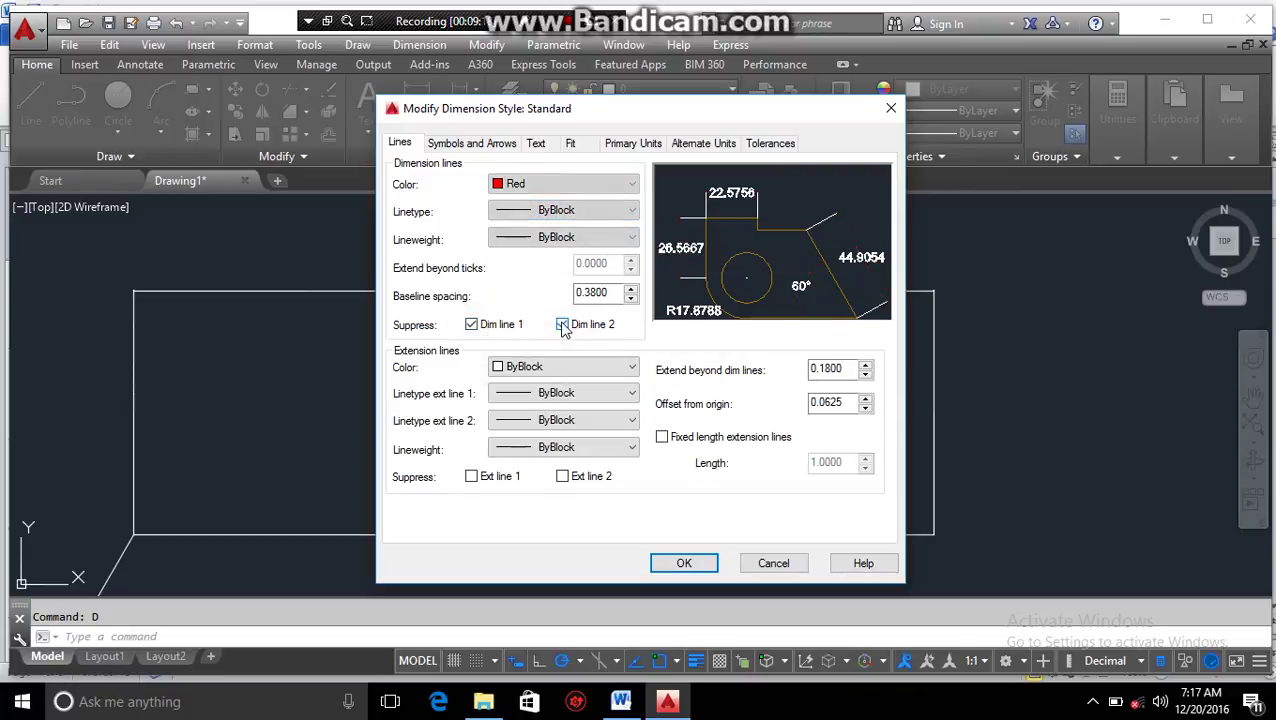
click(562, 325)
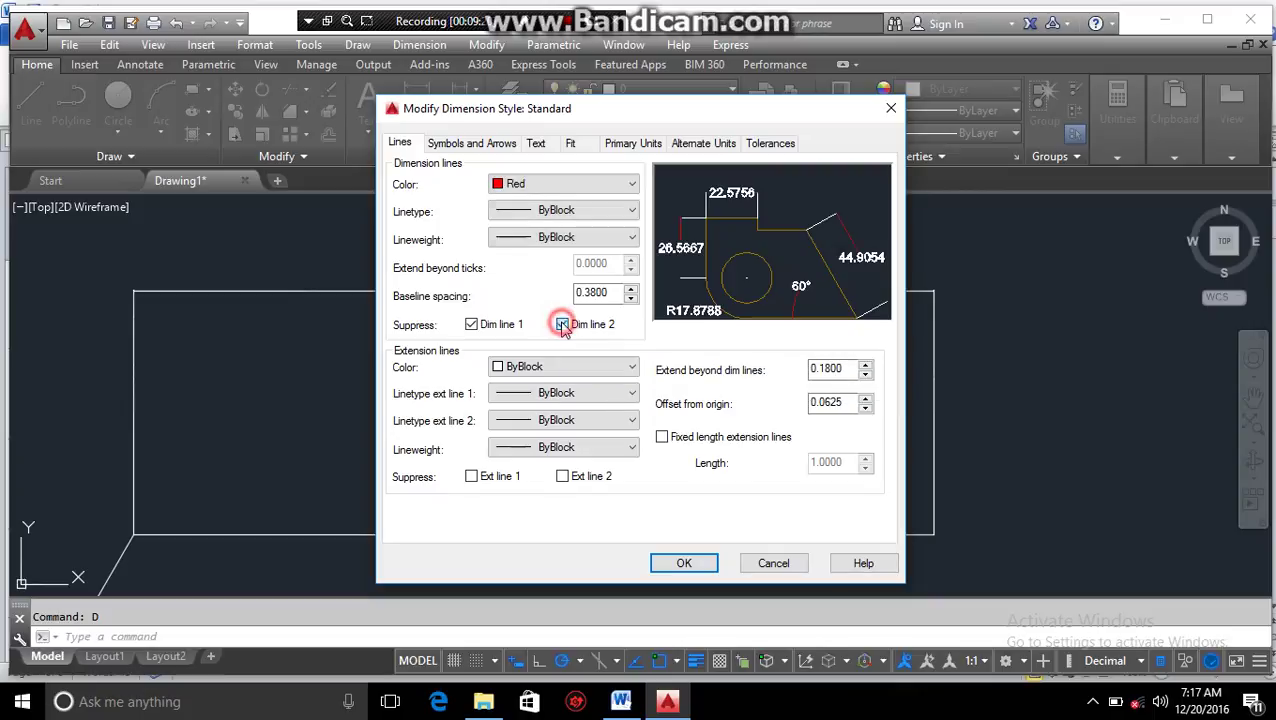
click(472, 325)
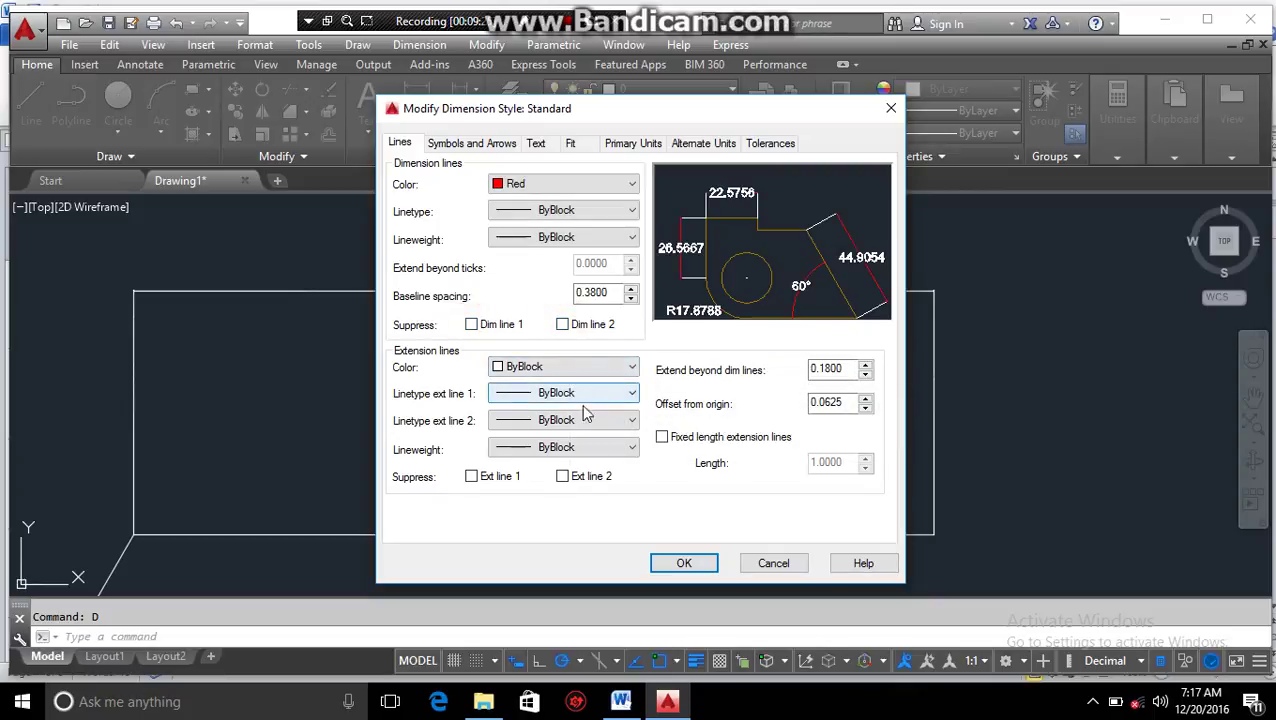
Set the style's first and second arrowheads to Closed with an arrow size of 4
click(505, 145)
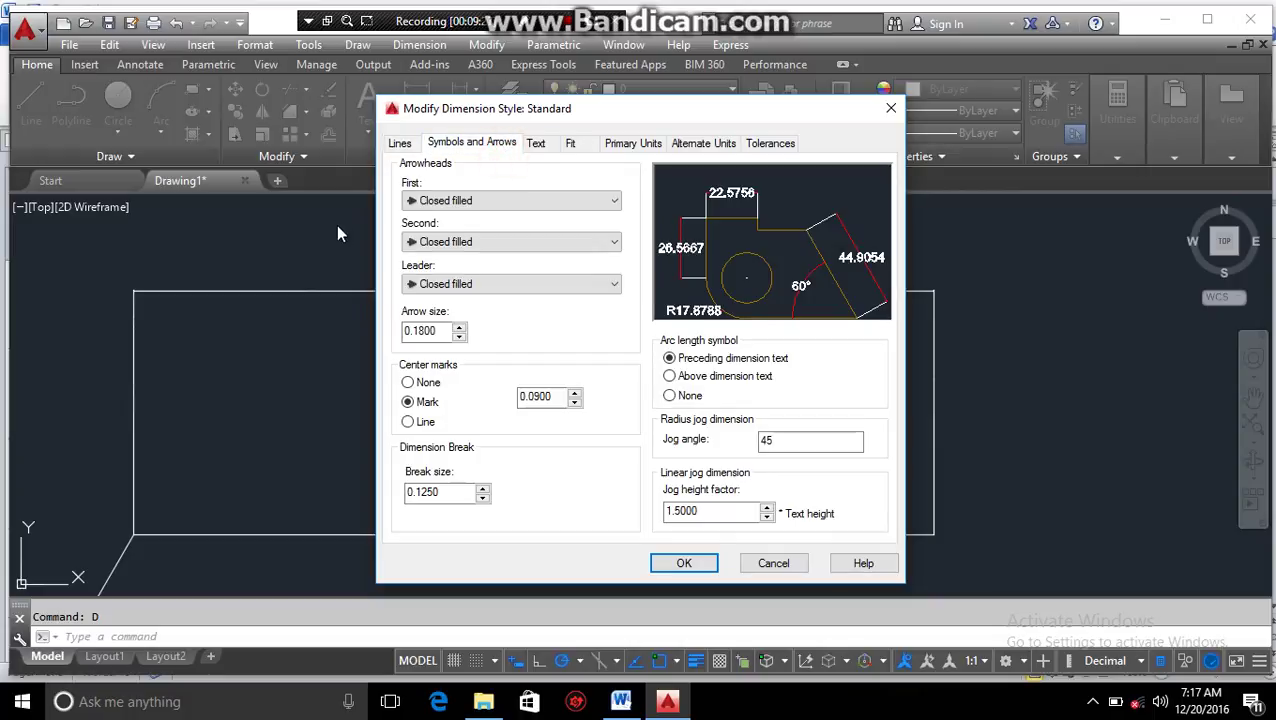
click(432, 201)
click(428, 210)
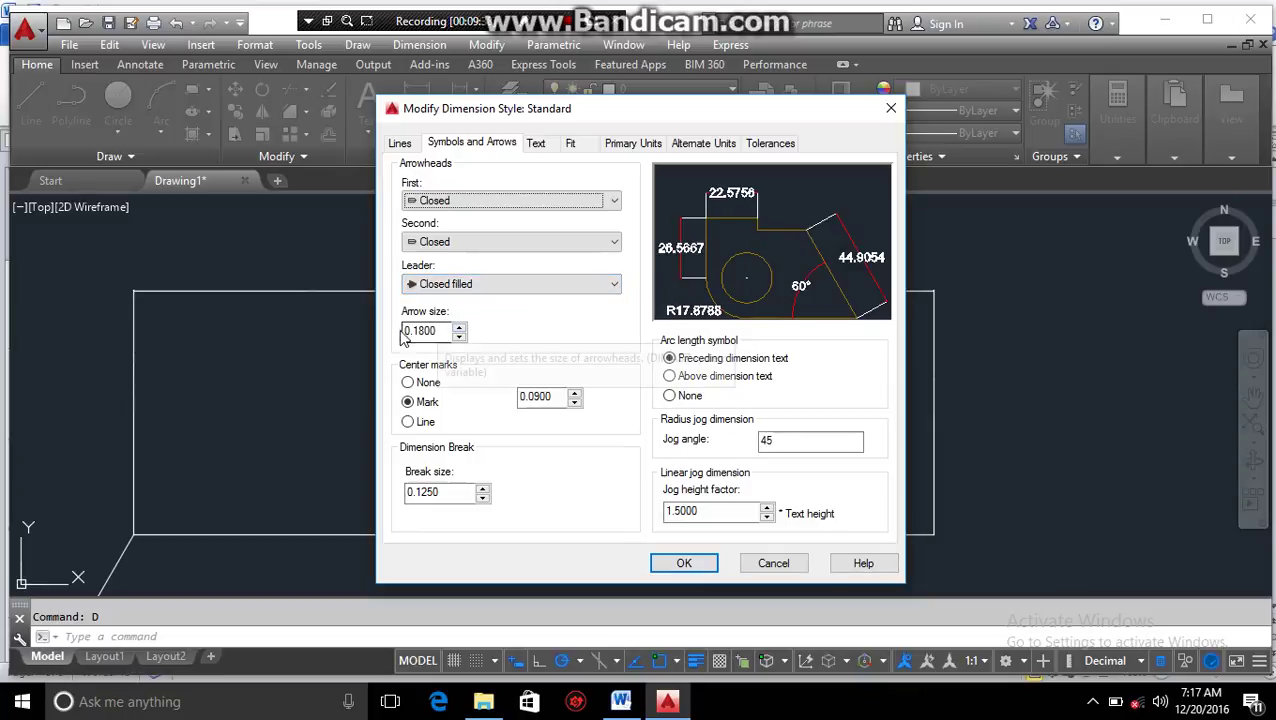
drag(438, 330, 371, 330)
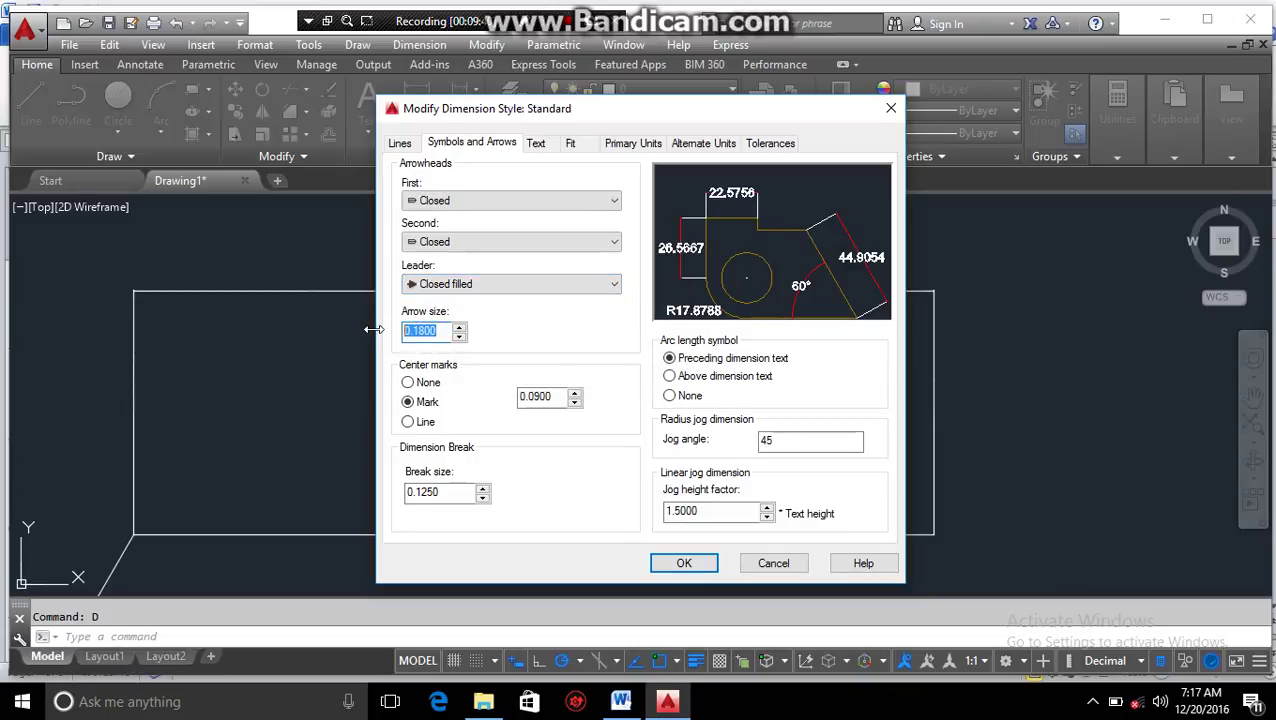
text(4)
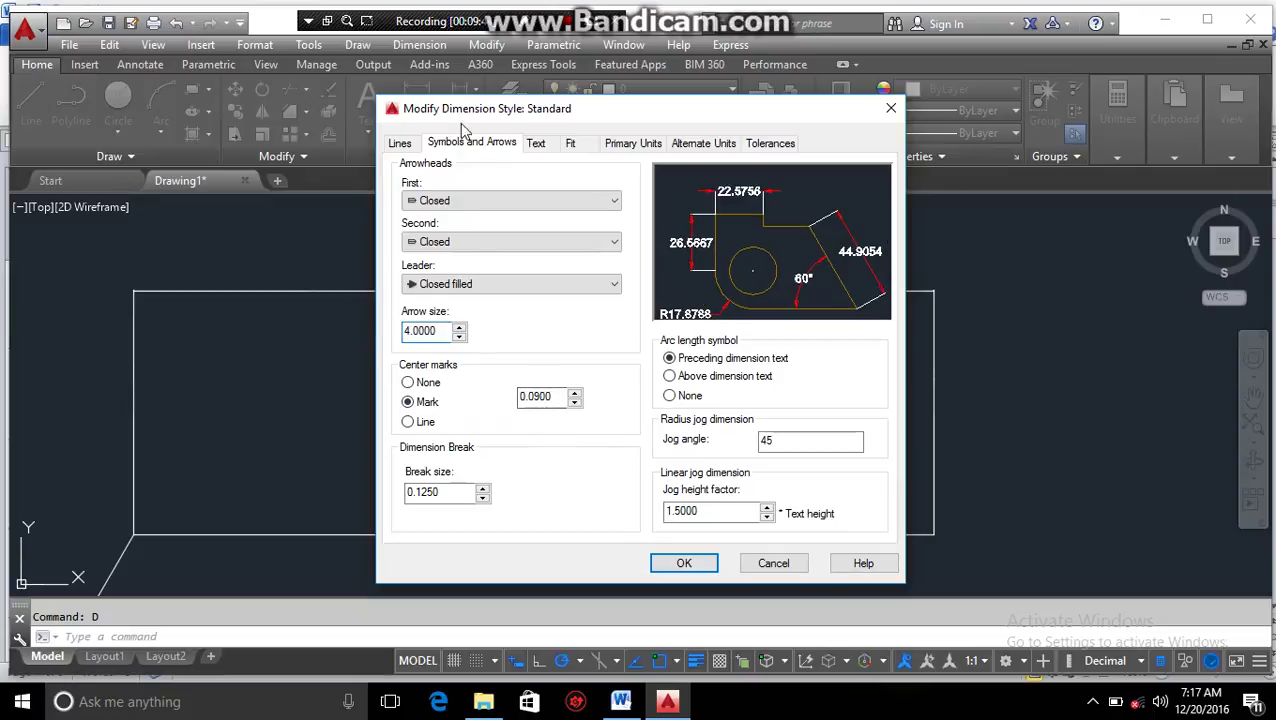
Set the dimension text color of the Standard style to Cyan
click(538, 144)
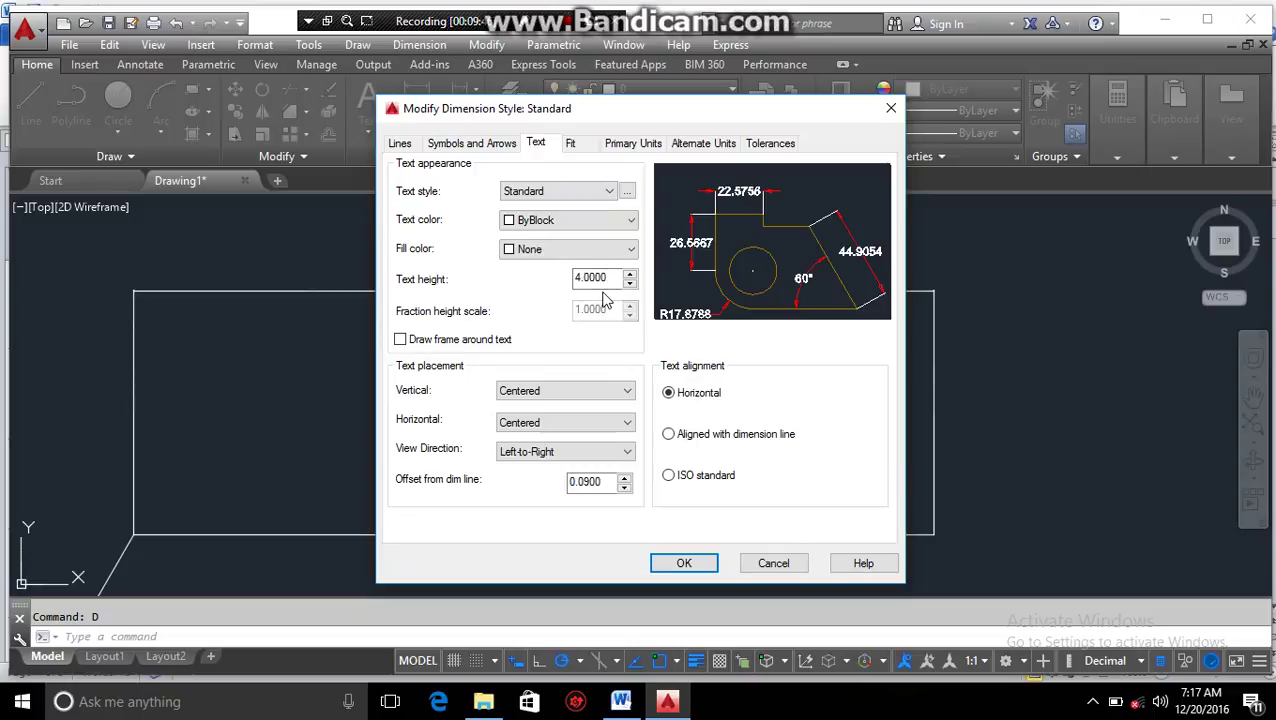
click(545, 222)
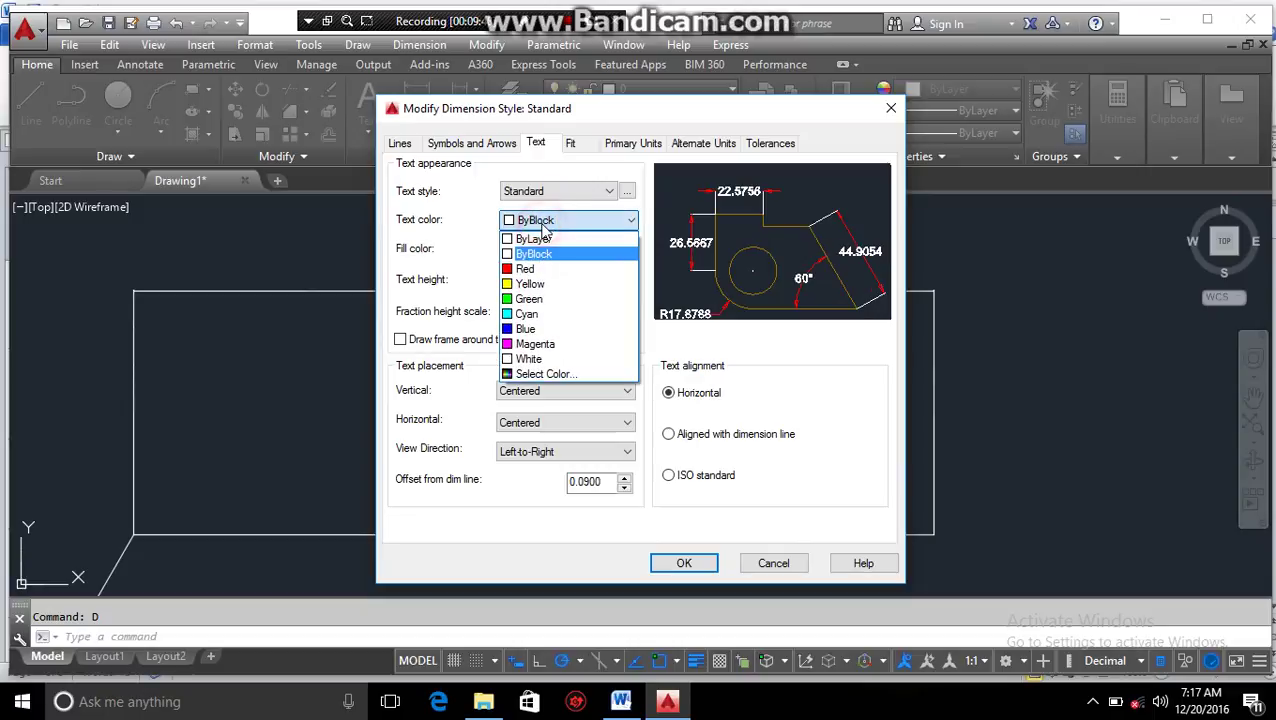
click(545, 222)
click(545, 222)
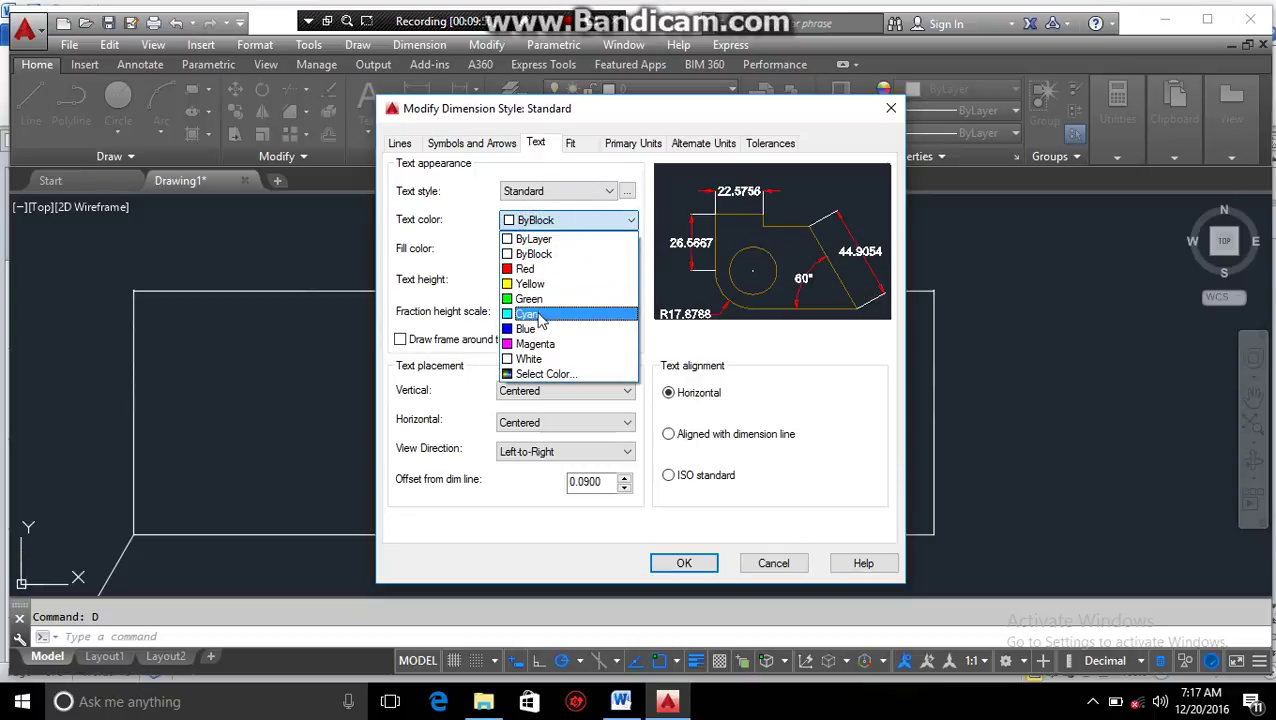
click(600, 310)
Set the precision of linear dimensions to 0.0 in the style's primary units
click(572, 145)
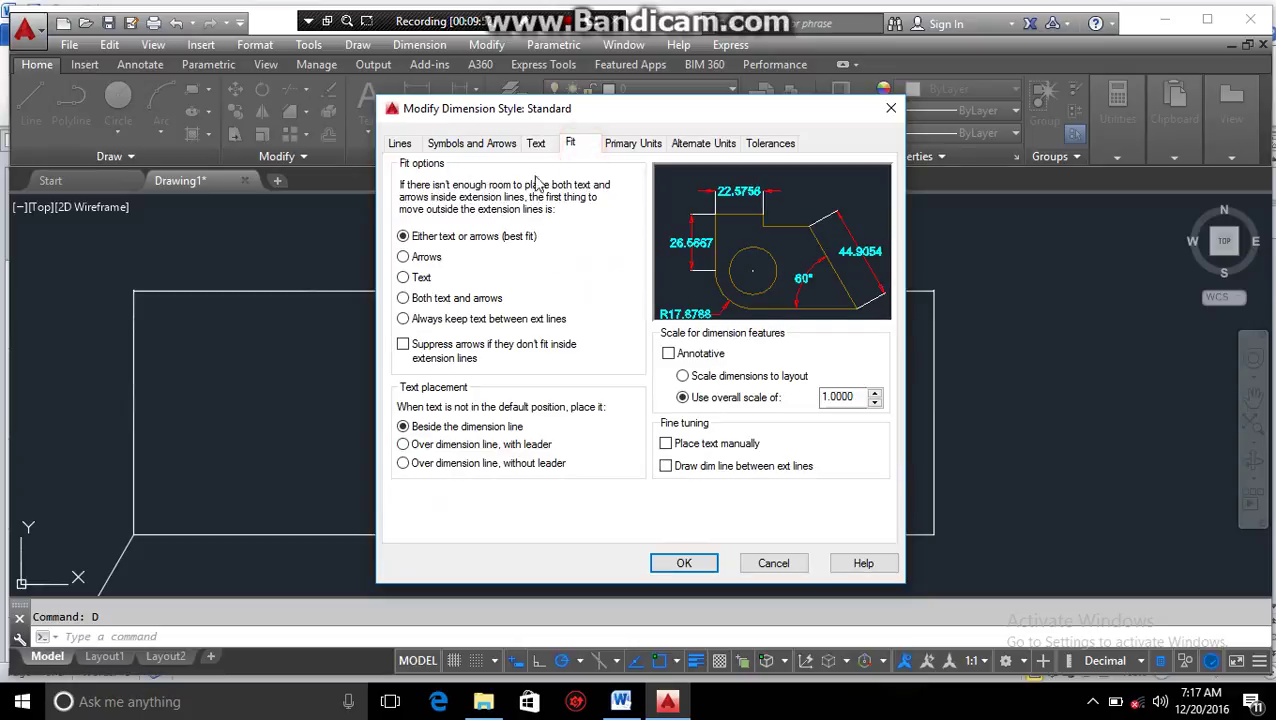
click(632, 145)
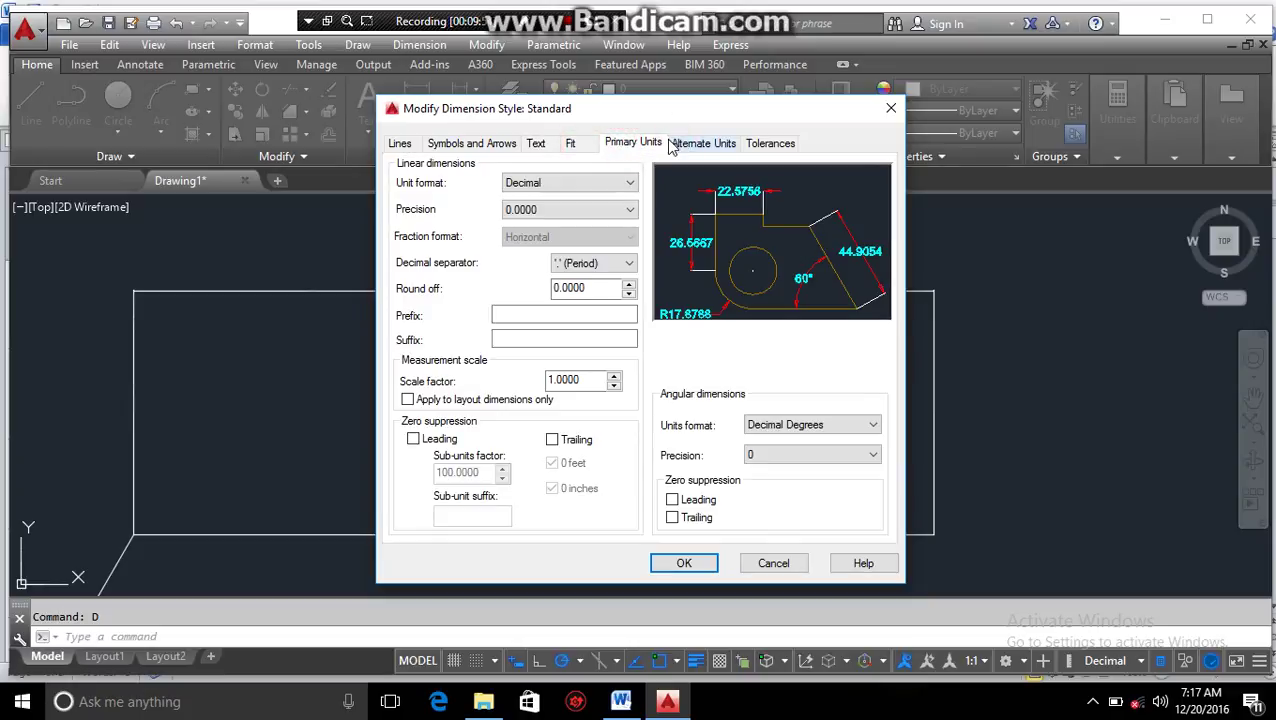
click(574, 212)
click(566, 239)
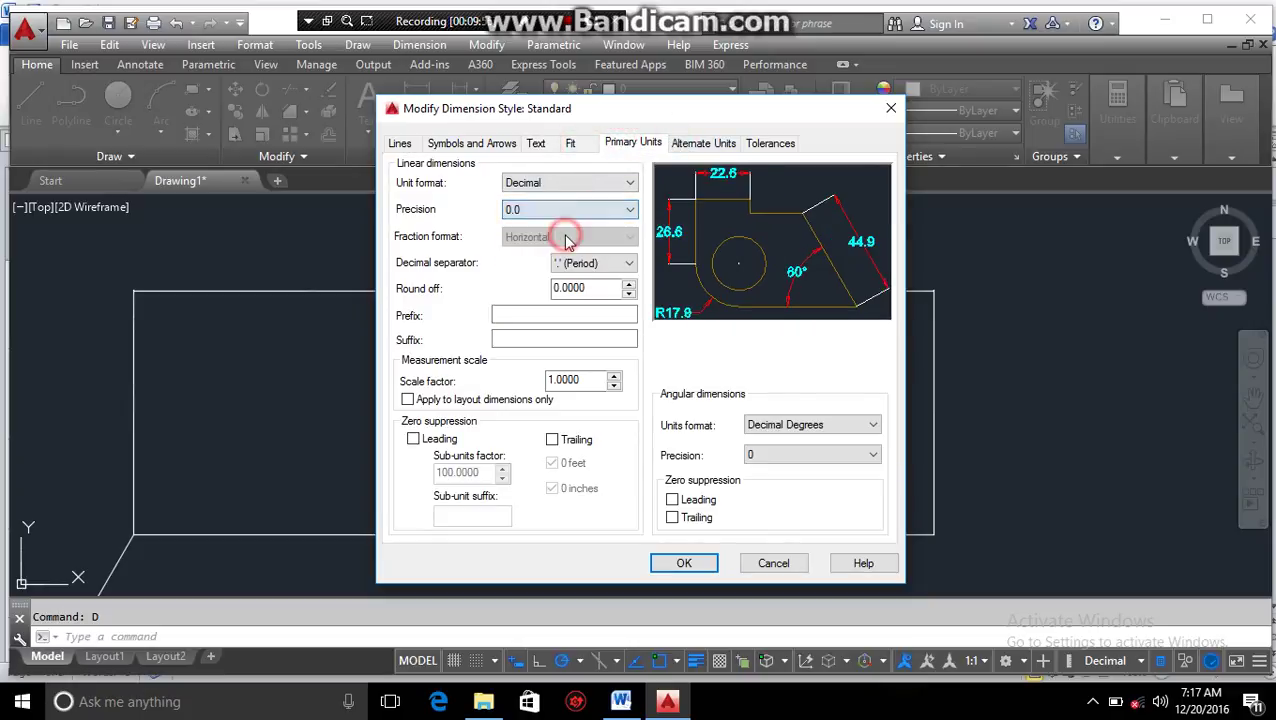
click(590, 210)
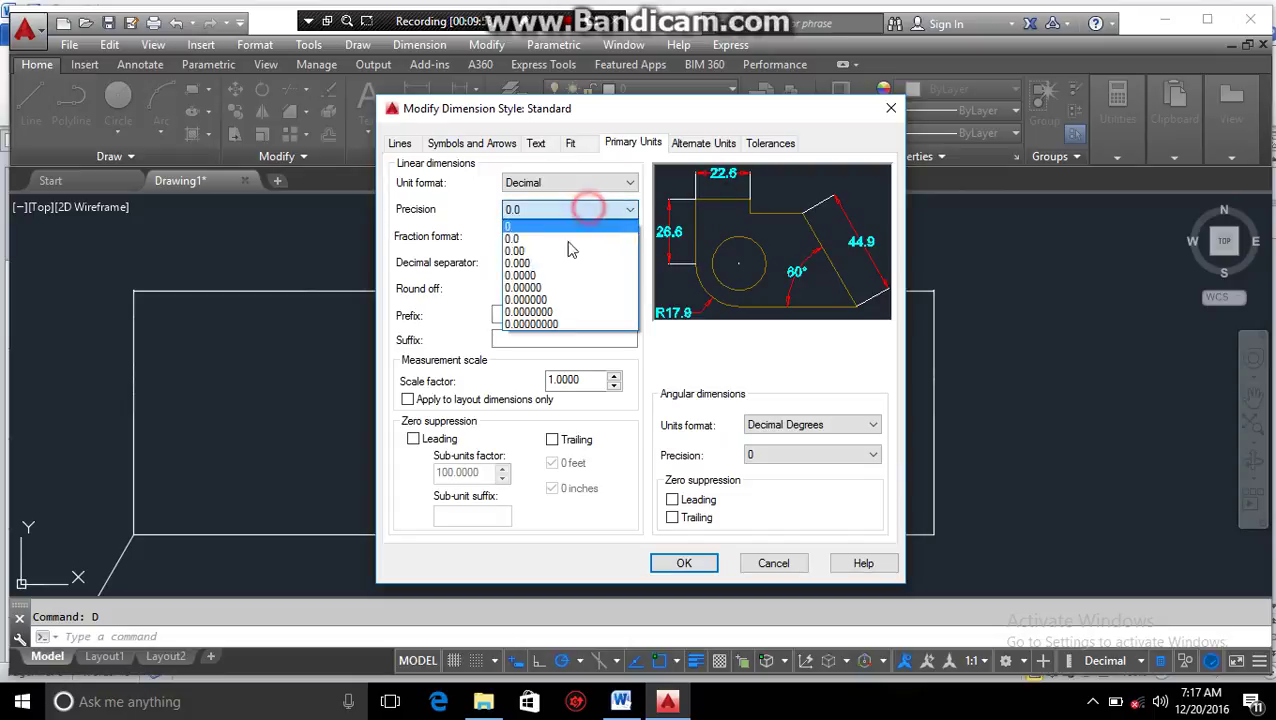